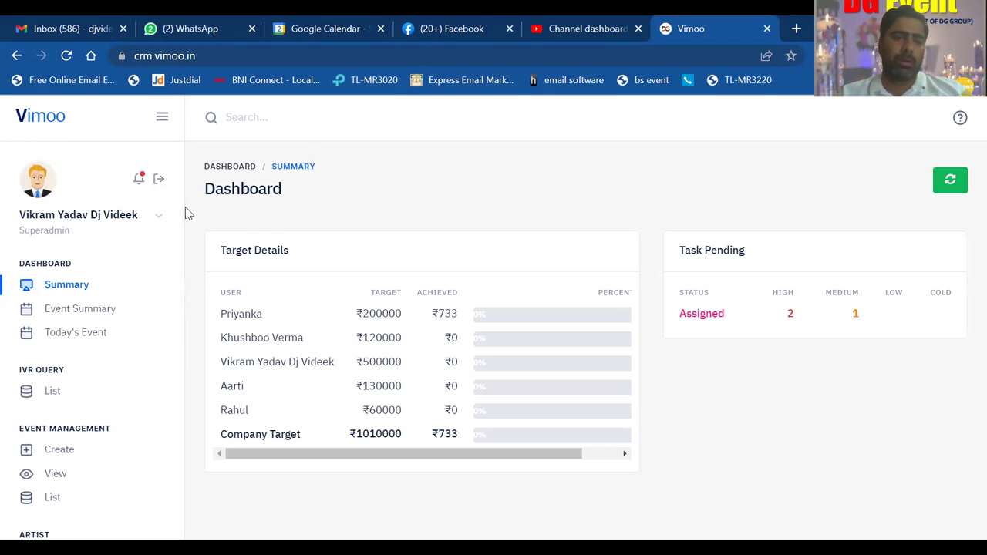
- Open a new event from Event Management, go full screen, and focus the Customer No field
left_click_drag(182, 206, 180, 164)
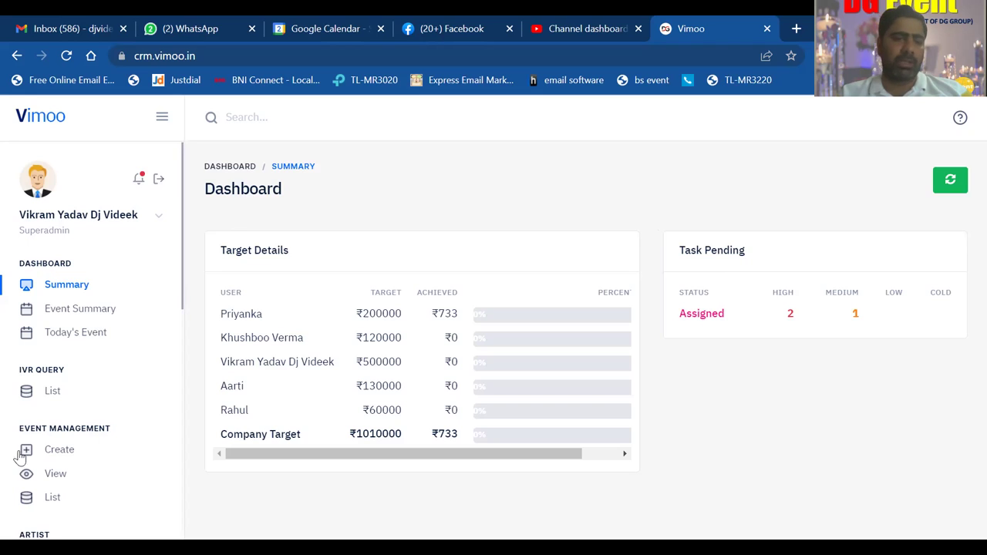
left_click_drag(19, 429, 113, 432)
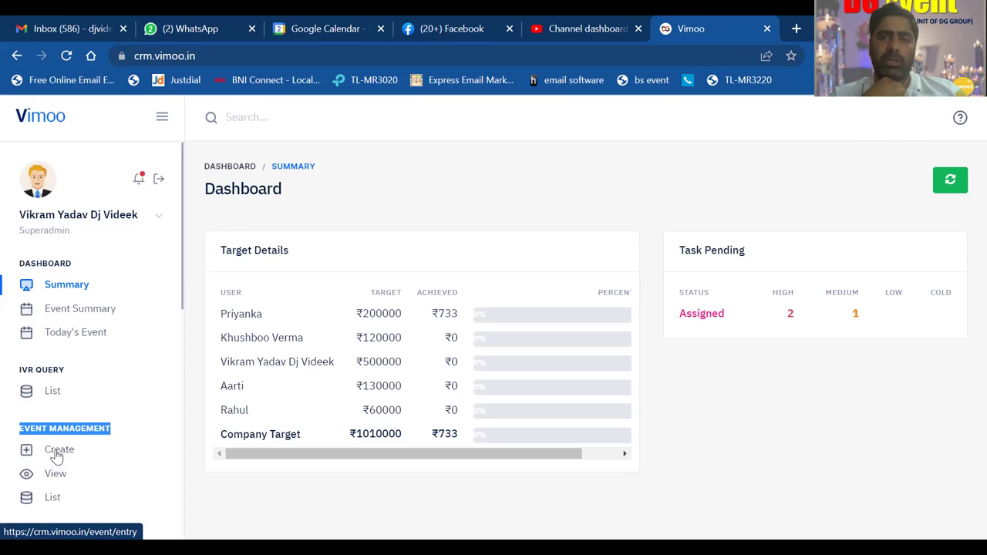
left_click(55, 454)
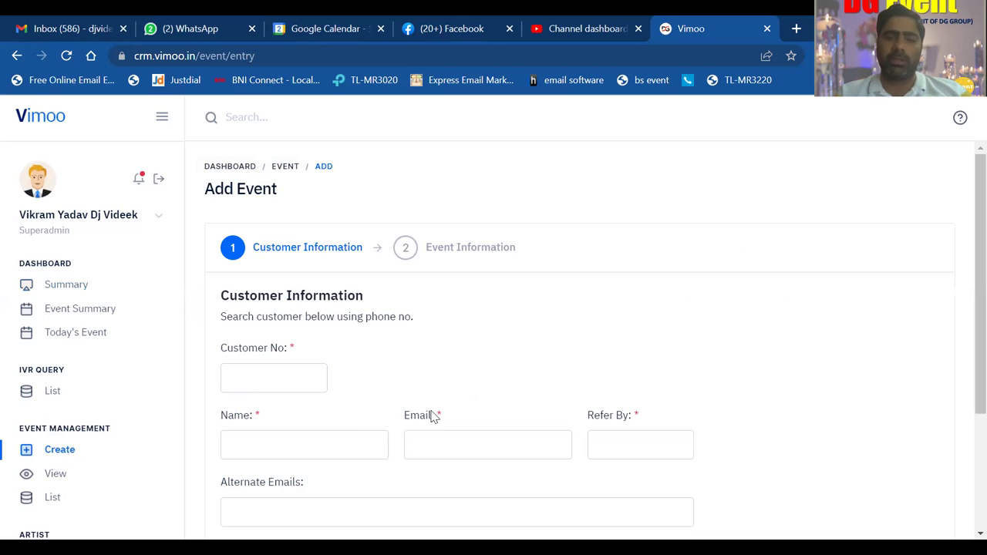
scroll(538, 319, "down", 2)
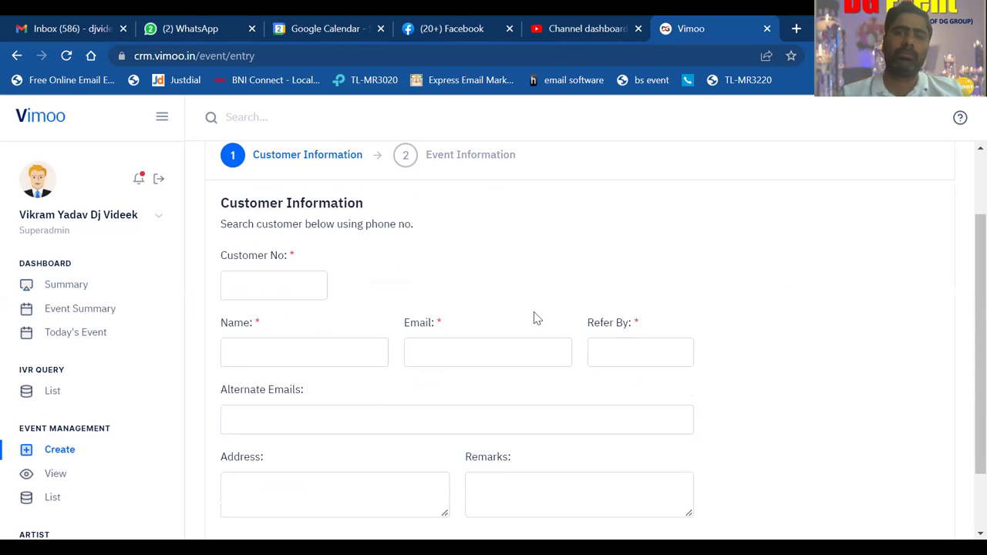
key("F11")
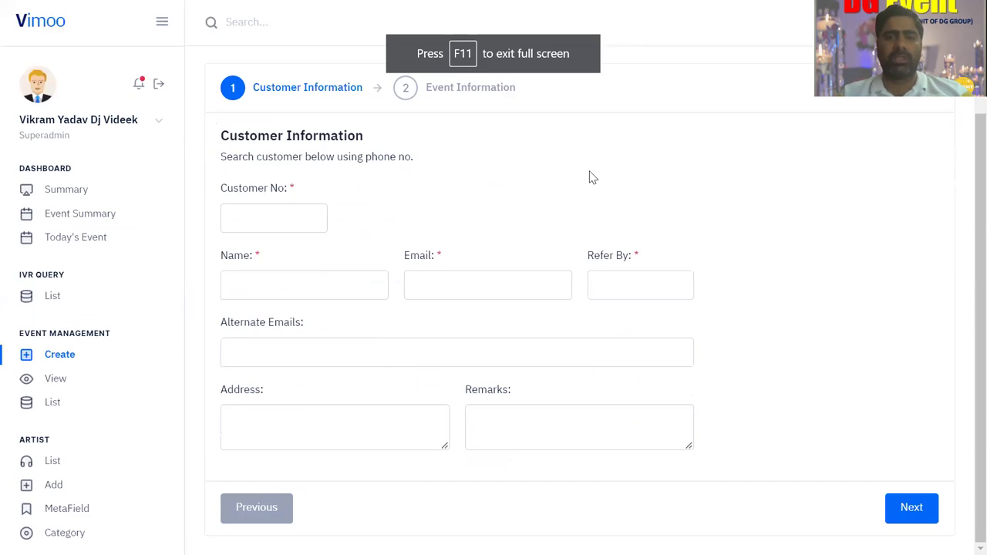
left_click(290, 219)
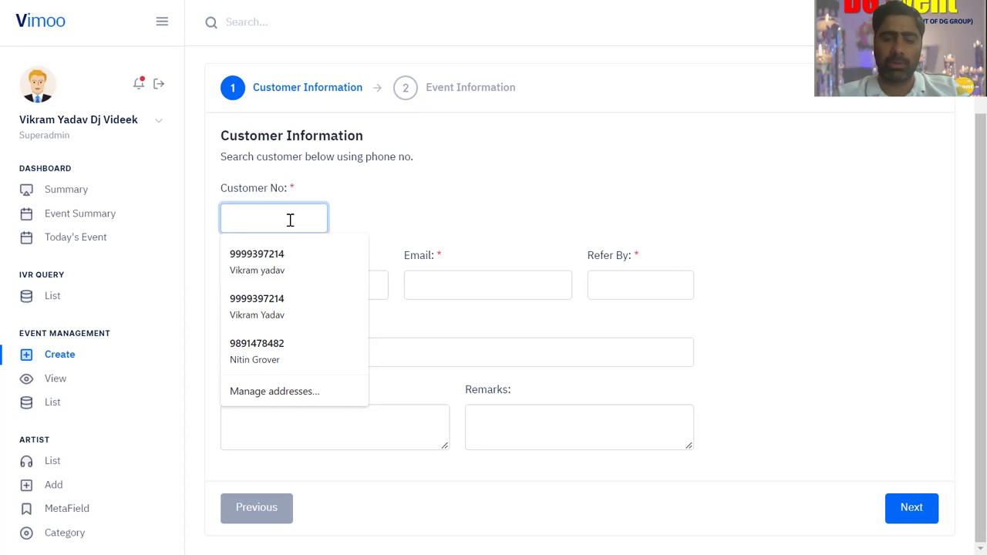
- Try several customer phone numbers in Customer No; unregistered ones return a contact-admin error
type("9")
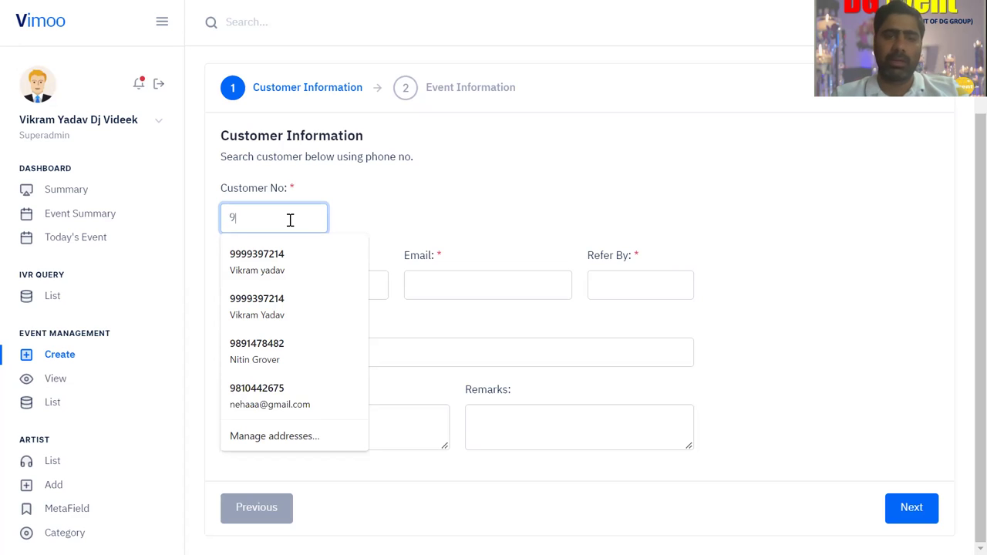
type("9999")
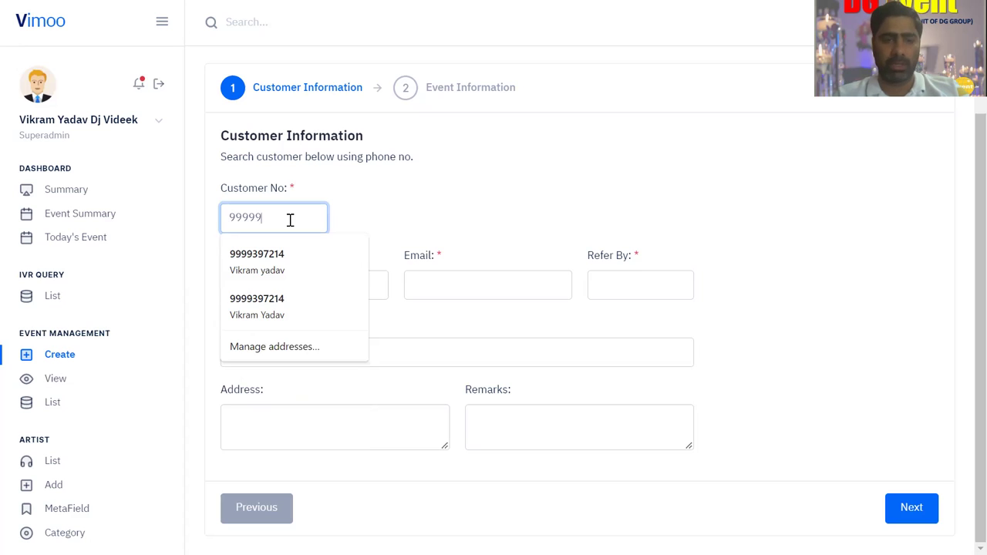
type("9")
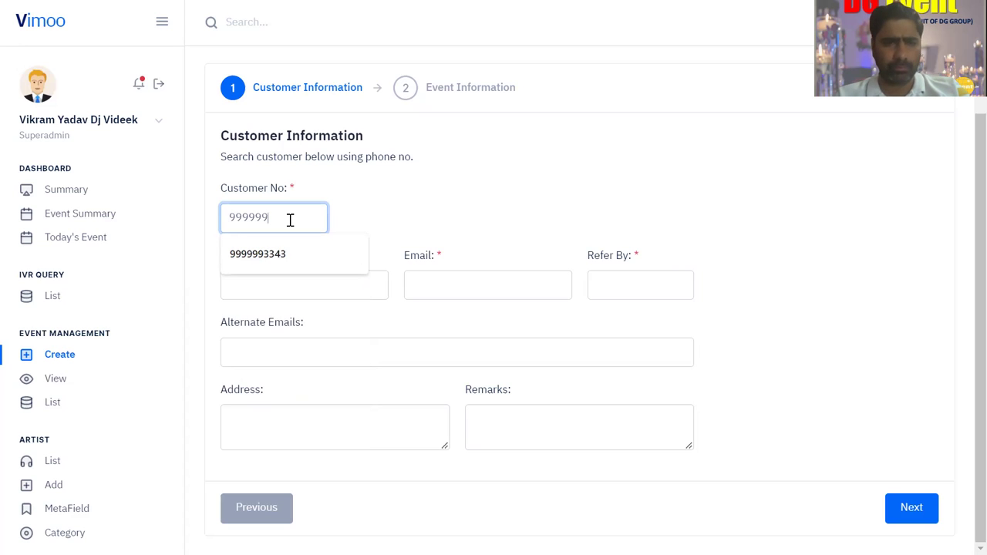
key("BackSpace")
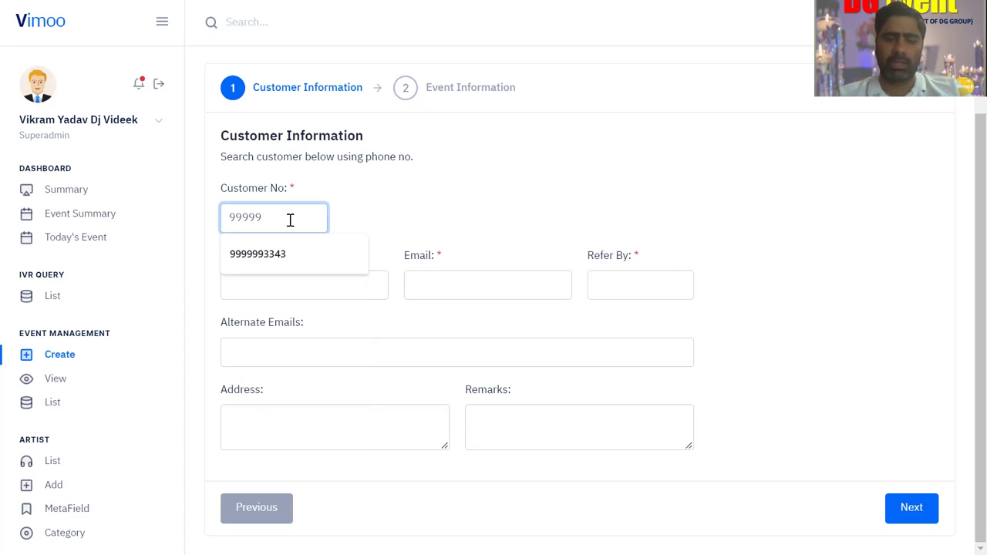
key("BackSpace")
key("BackSpace")
key("BackSpace")
key("BackSpace")
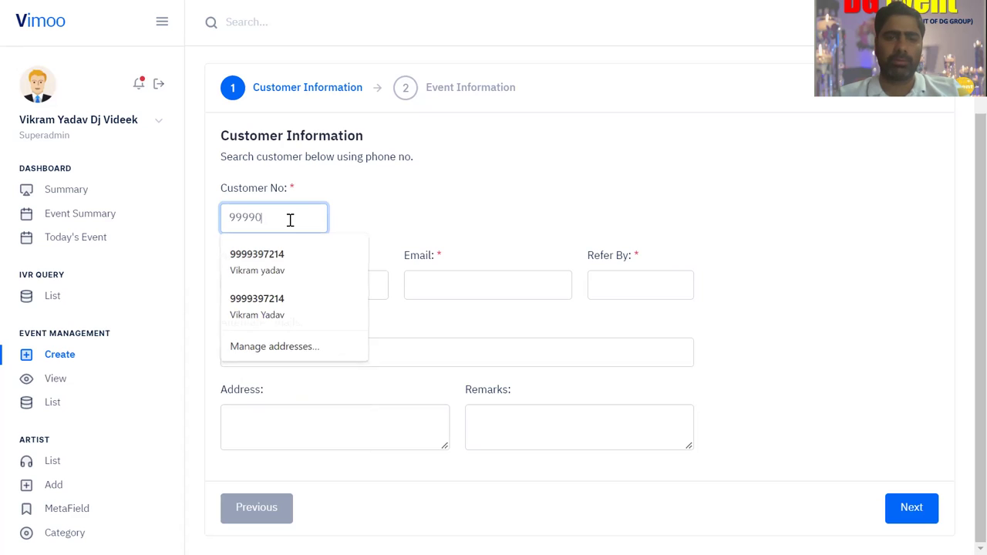
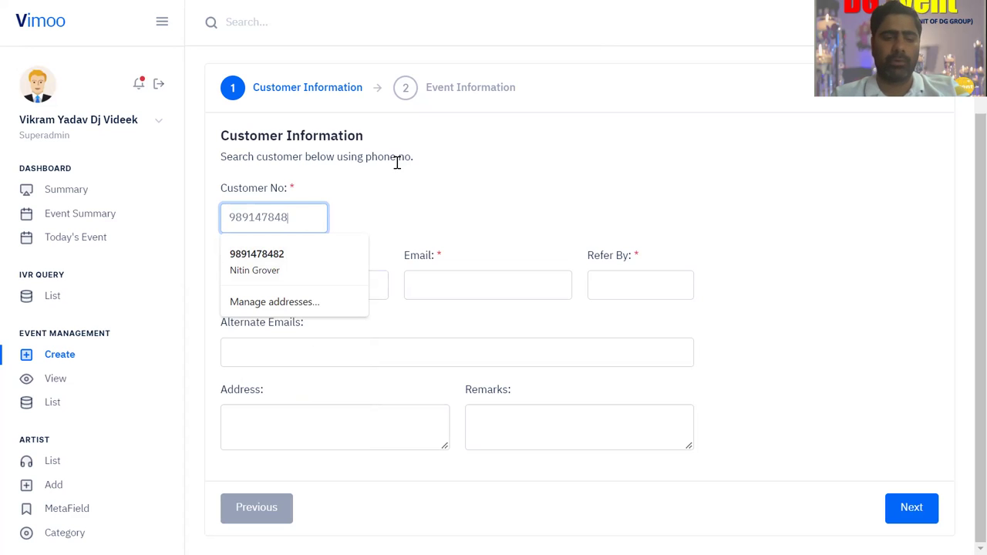
- Search further phone numbers until the customer's number is entered in Customer No
left_click(310, 215)
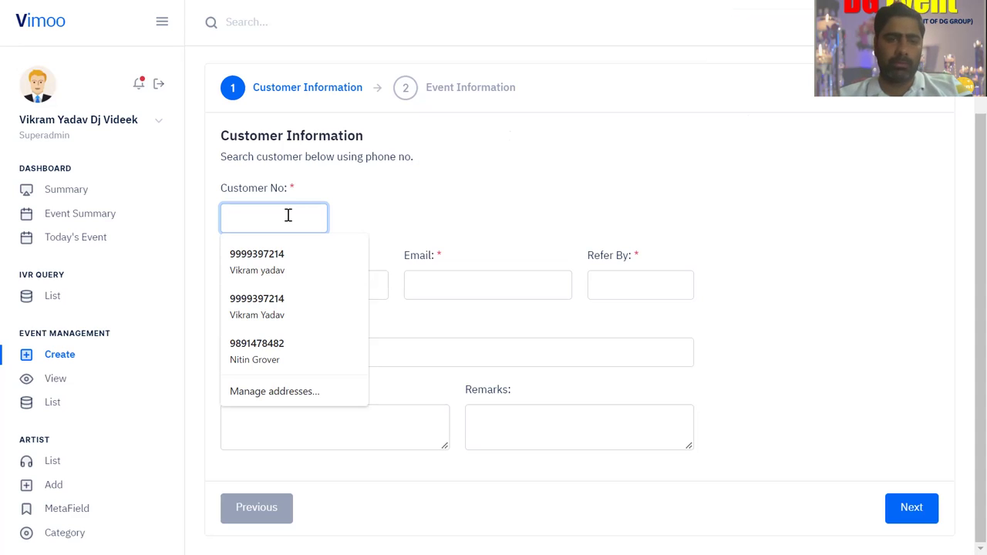
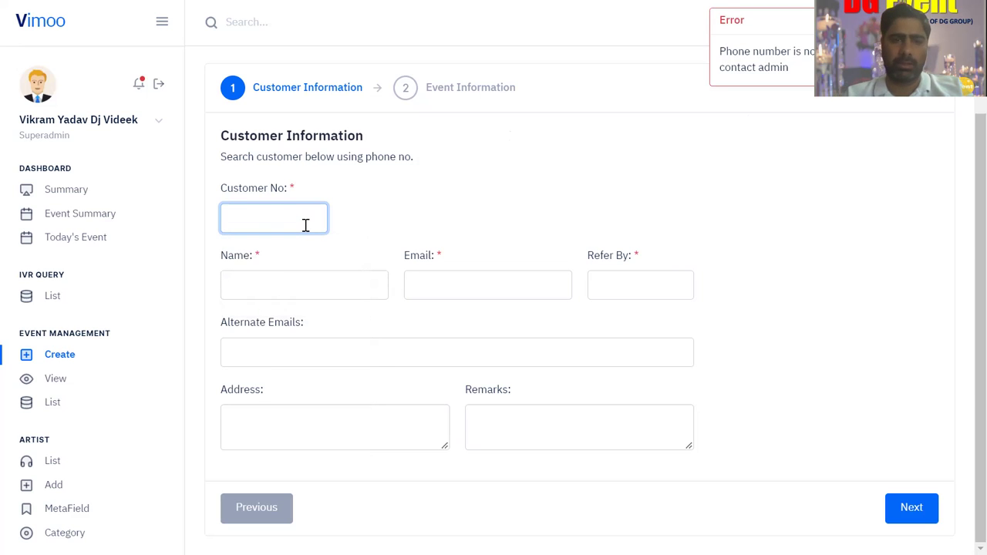
left_click(305, 224)
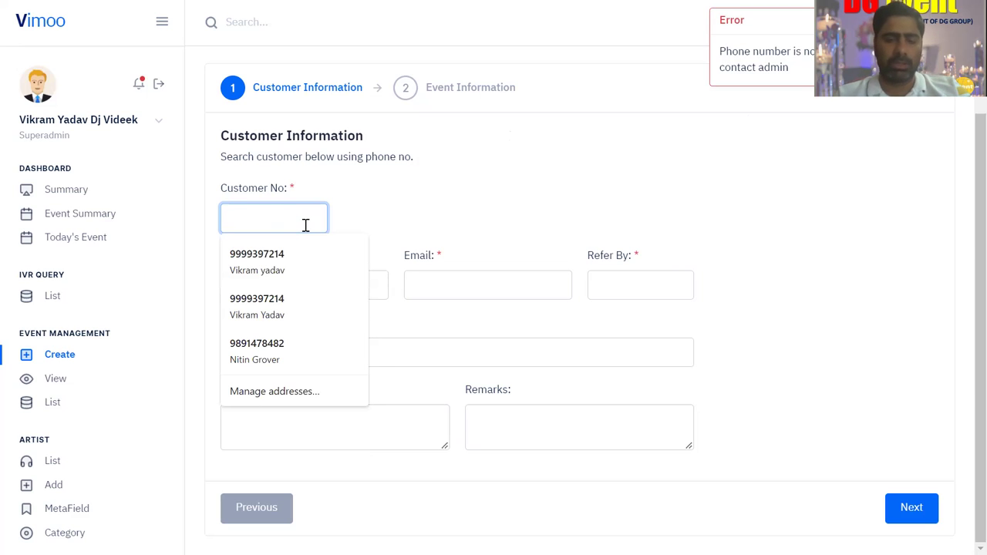
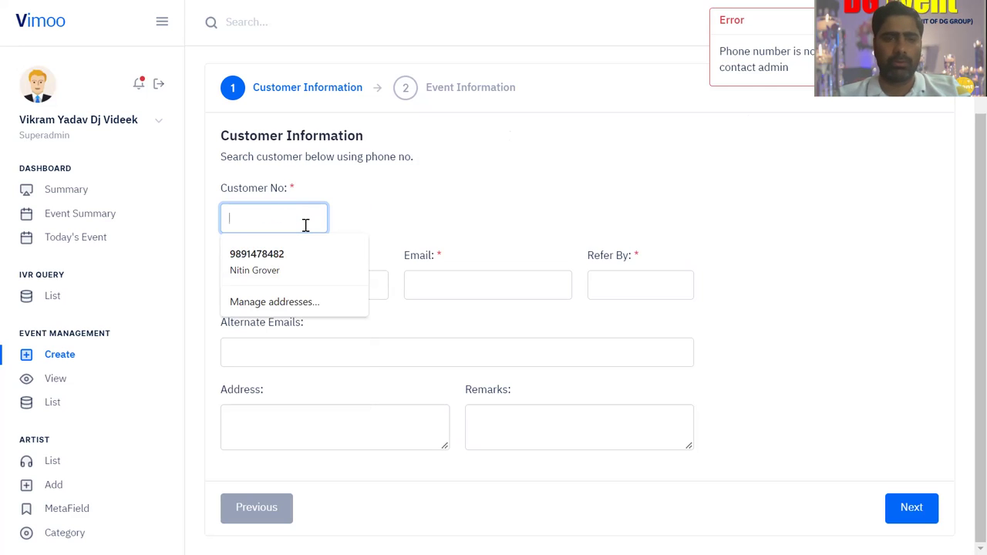
left_click(305, 224)
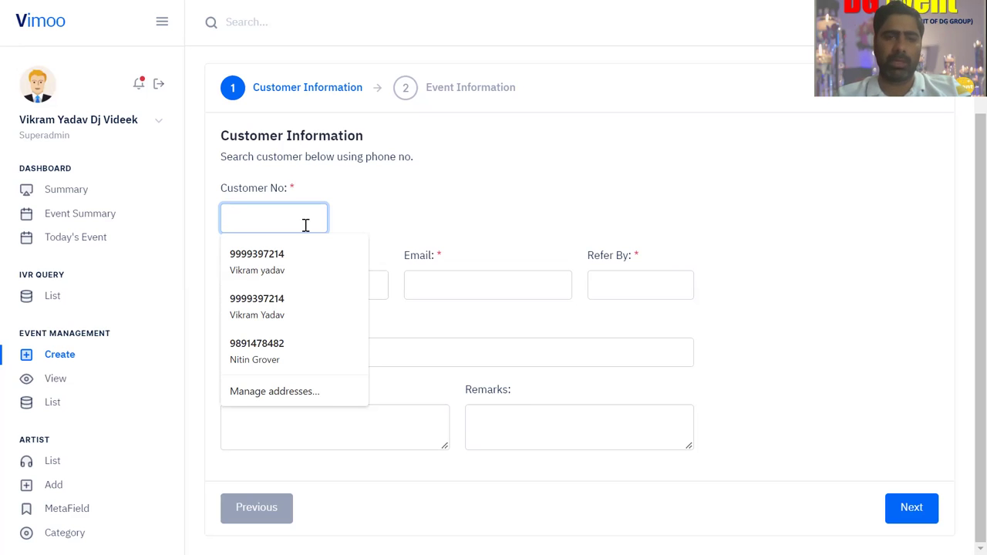
- Trigger the customer search and enter the customer's name
left_click(400, 194)
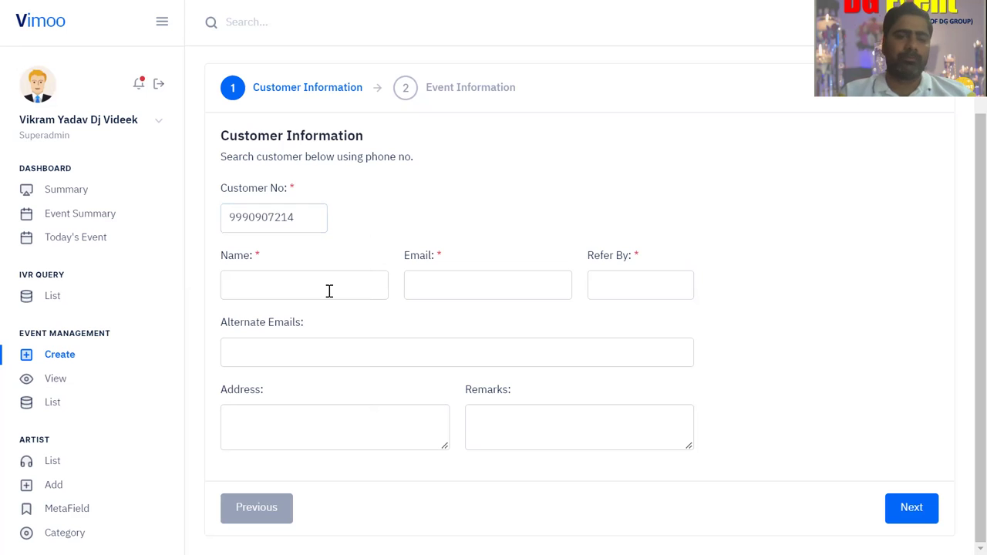
left_click(303, 292)
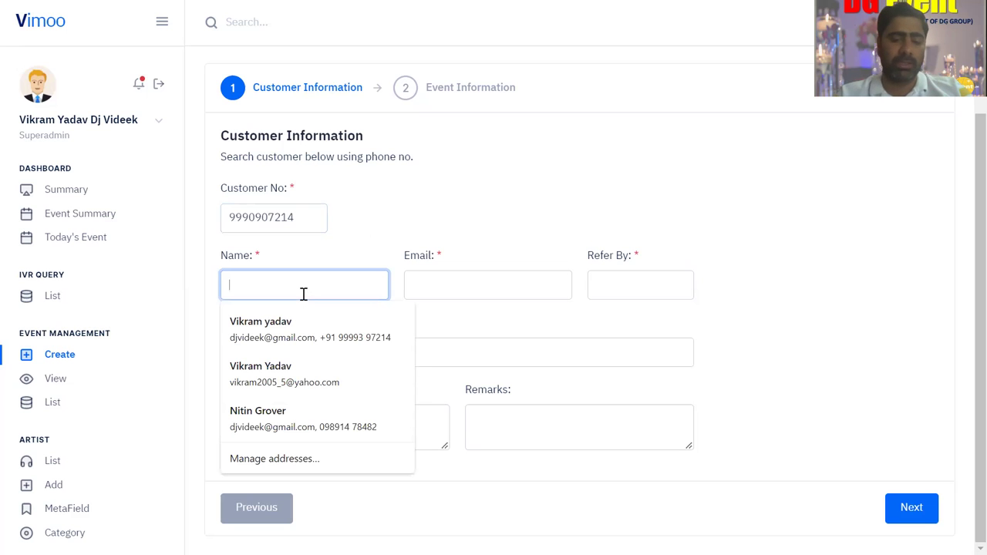
type("Old")
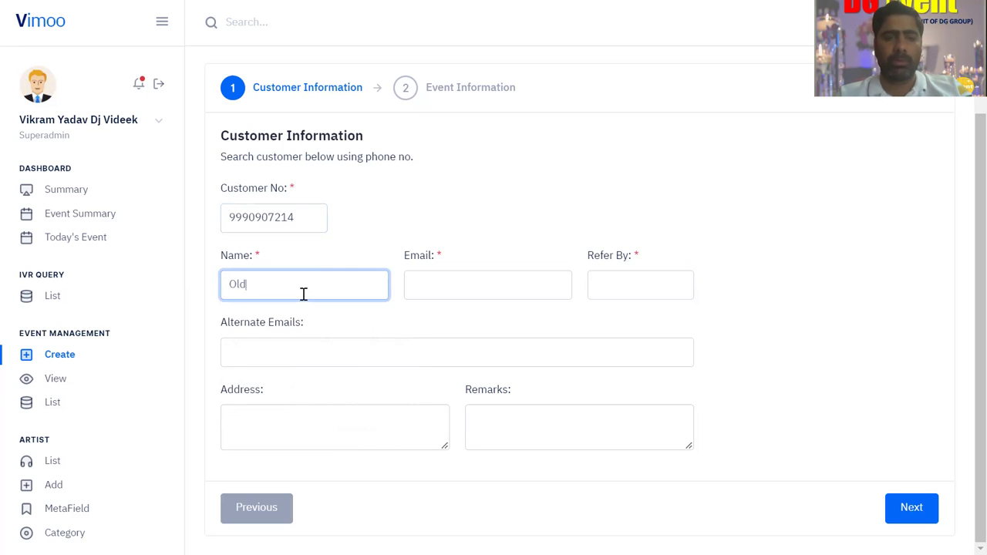
key("BackSpace")
key("BackSpace")
key("BackSpace")
key("BackSpace")
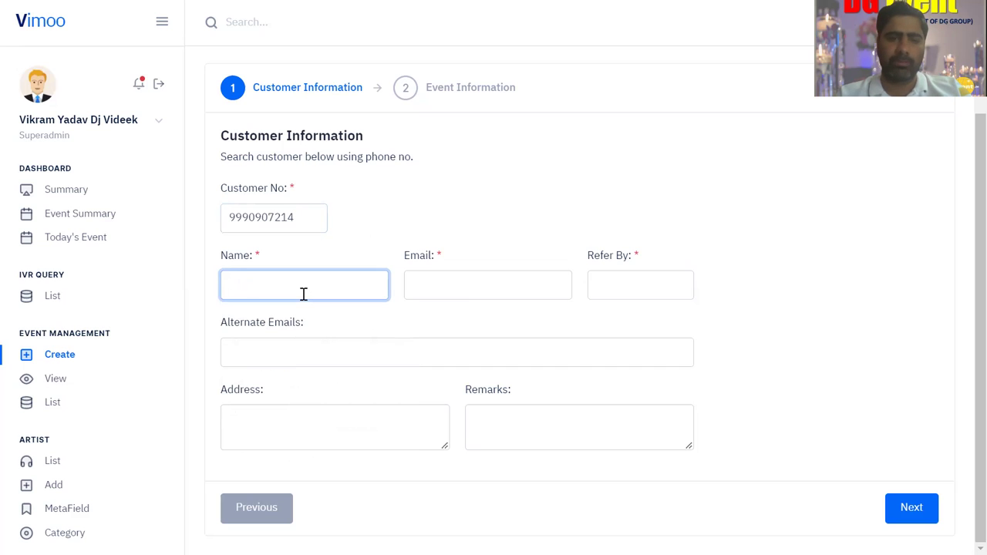
type("Vikra")
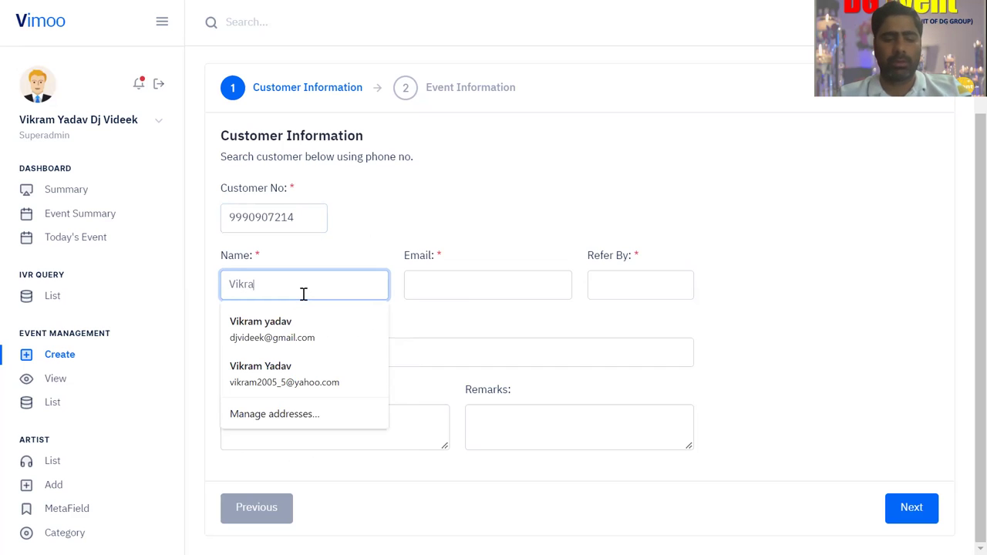
type("m Sir")
left_click(384, 210)
- Enter the customer's e-mail address and move on to Refer By
left_click(465, 283)
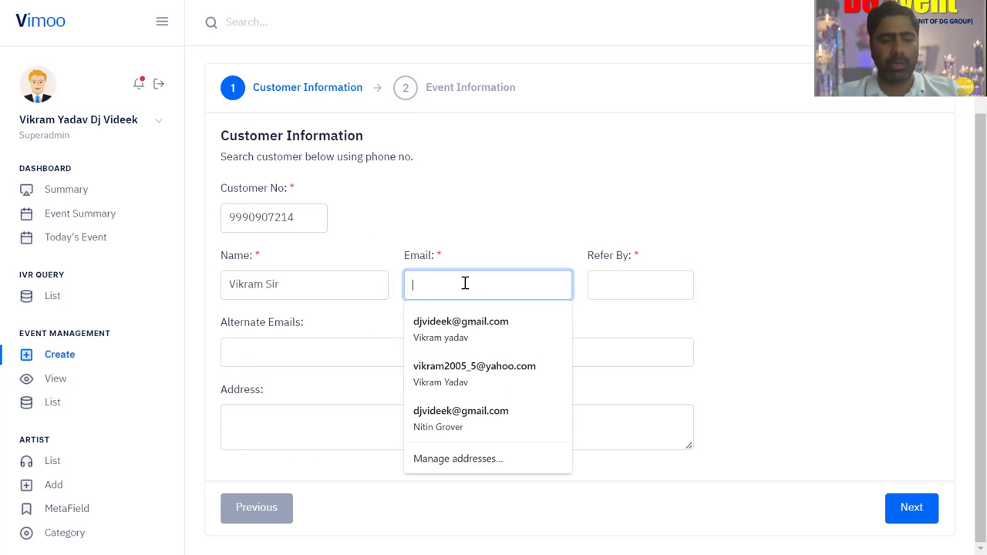
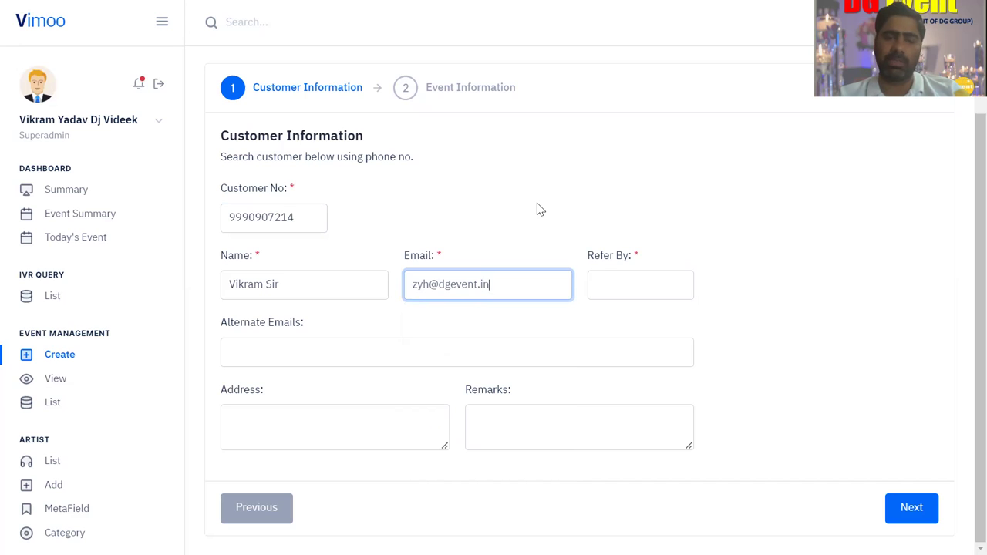
left_click(642, 275)
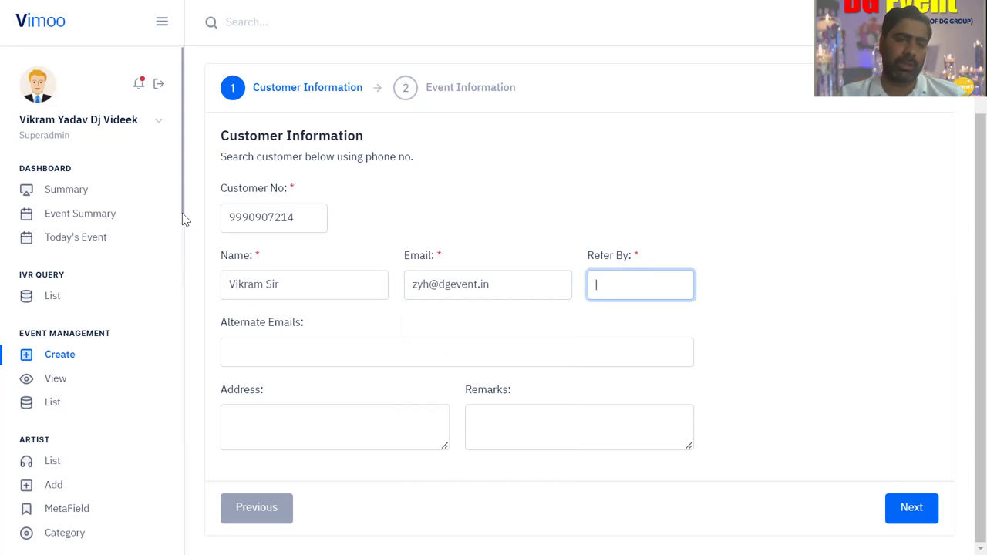
scroll(184, 231, "down", 1)
scroll(185, 309, "down", 5)
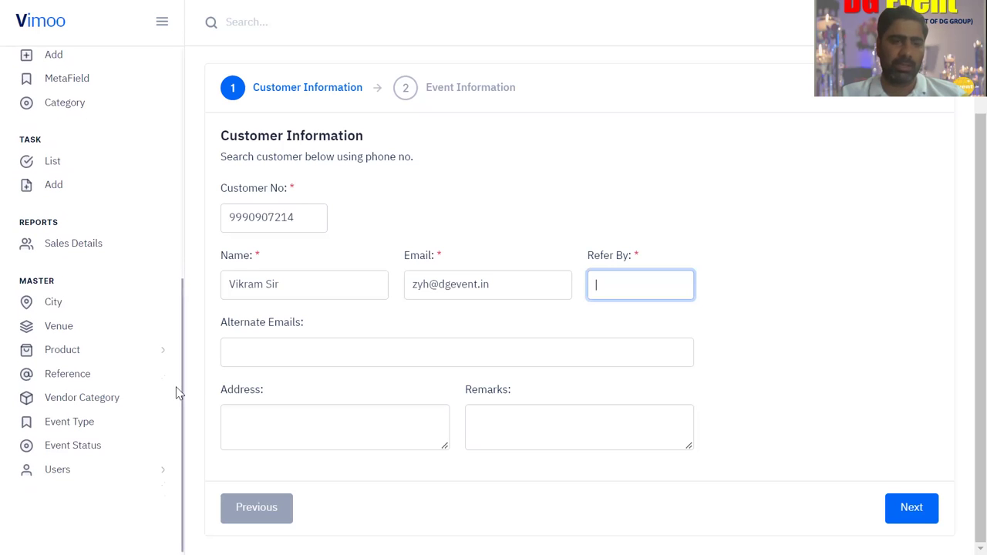
- View the Reference Master list in a new tab, then return to the event form
right_click(60, 380)
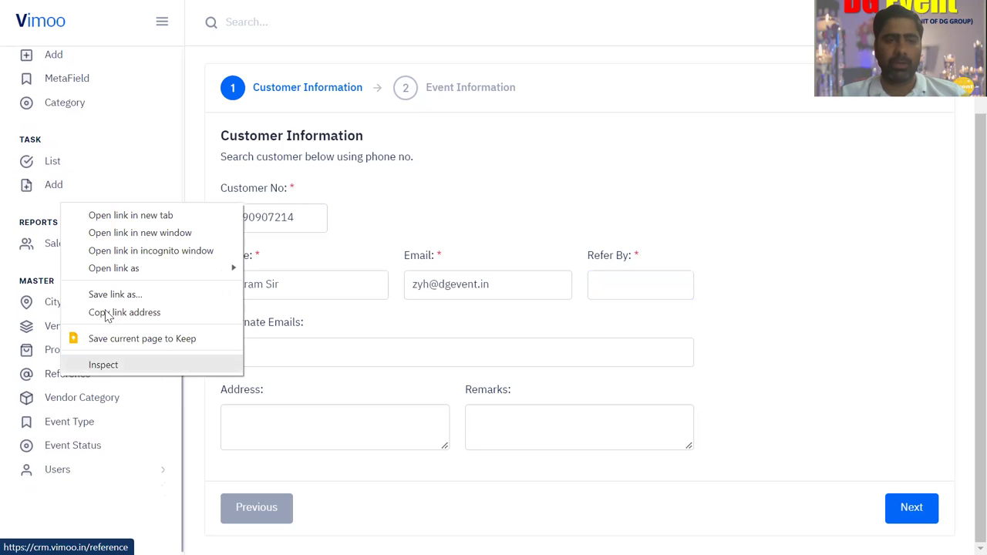
left_click(149, 217)
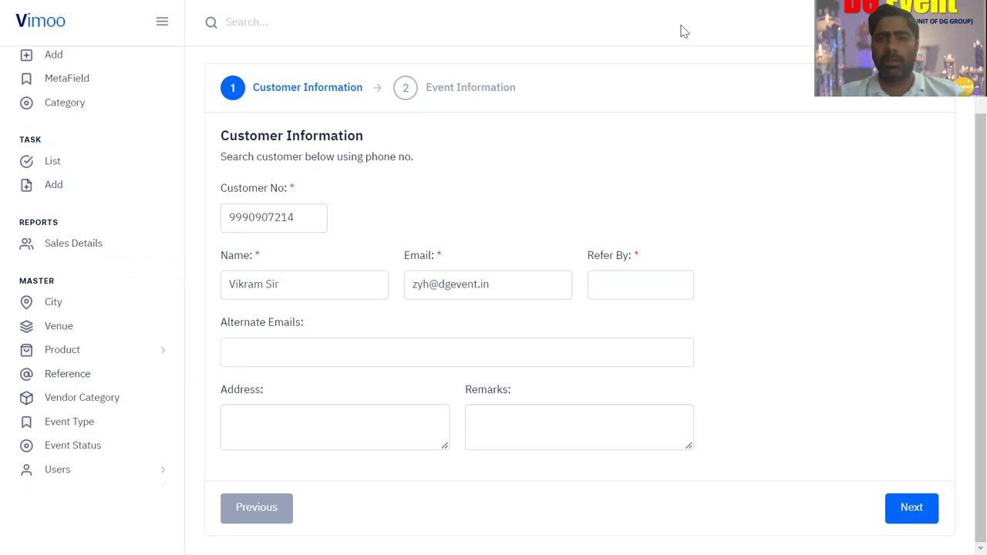
key("F11")
left_click(729, 22)
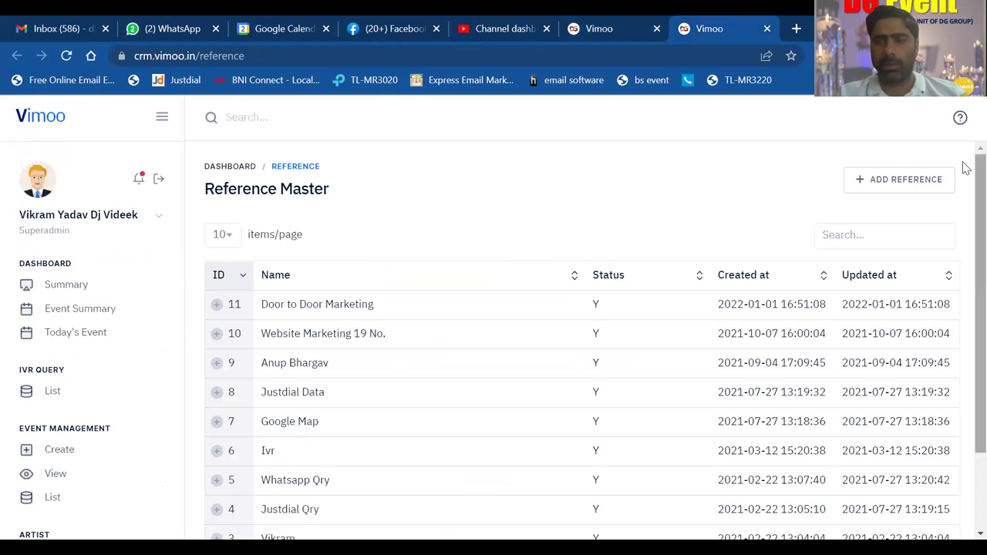
left_click_drag(963, 165, 963, 255)
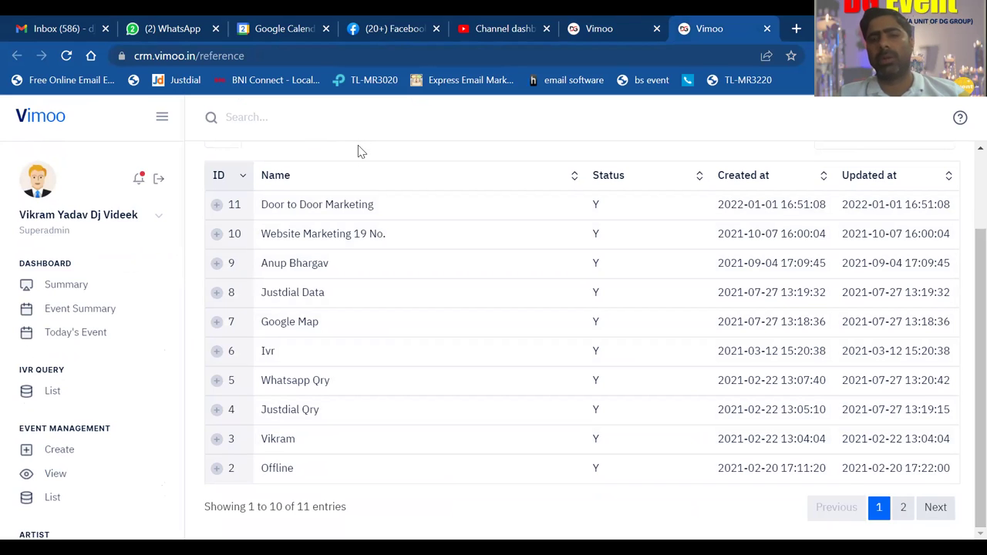
left_click(594, 31)
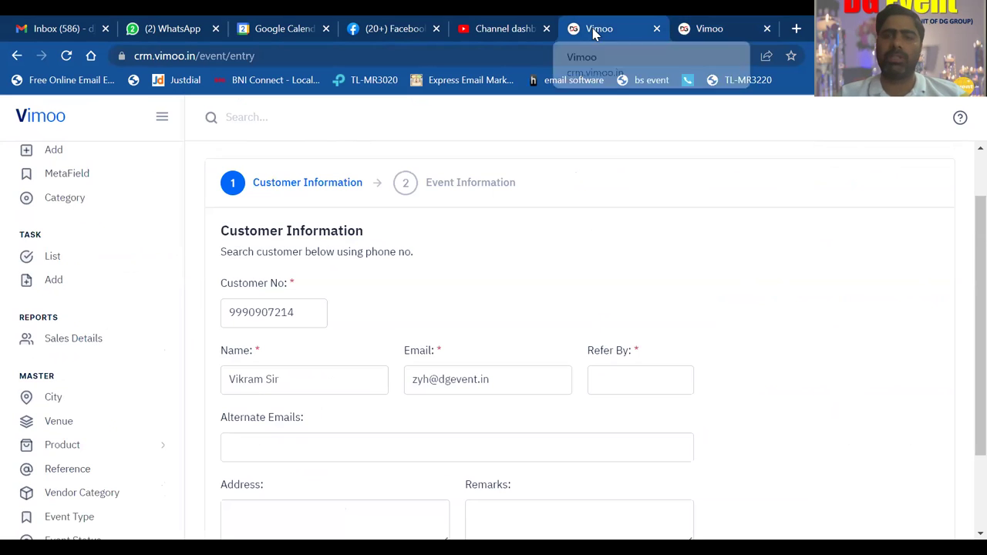
- Set Refer By to Door to Door Marketing
left_click(619, 380)
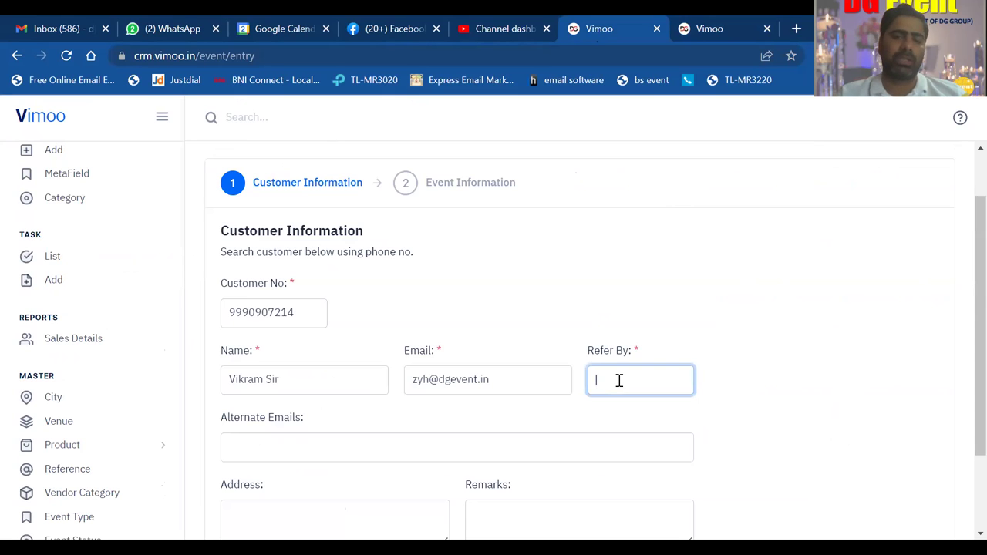
type("do")
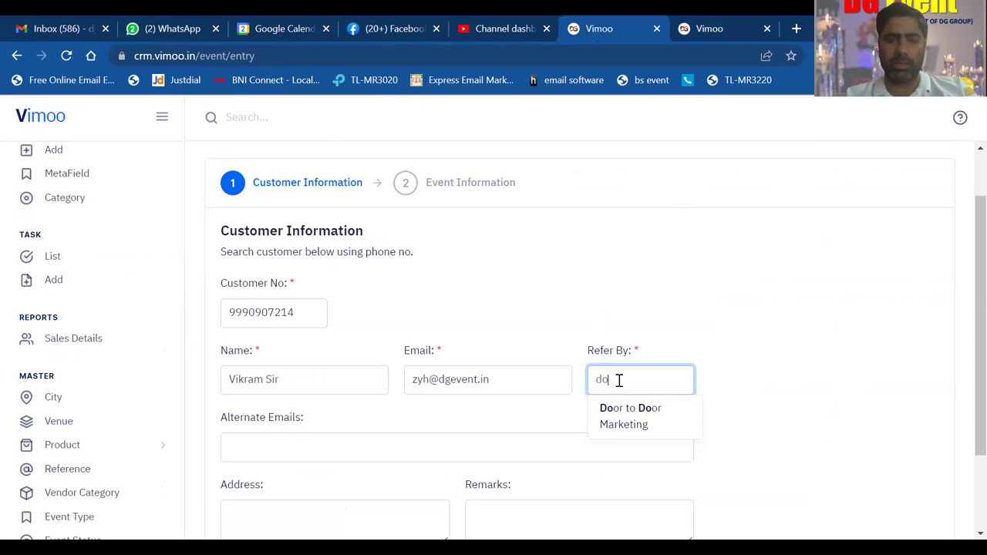
left_click(638, 419)
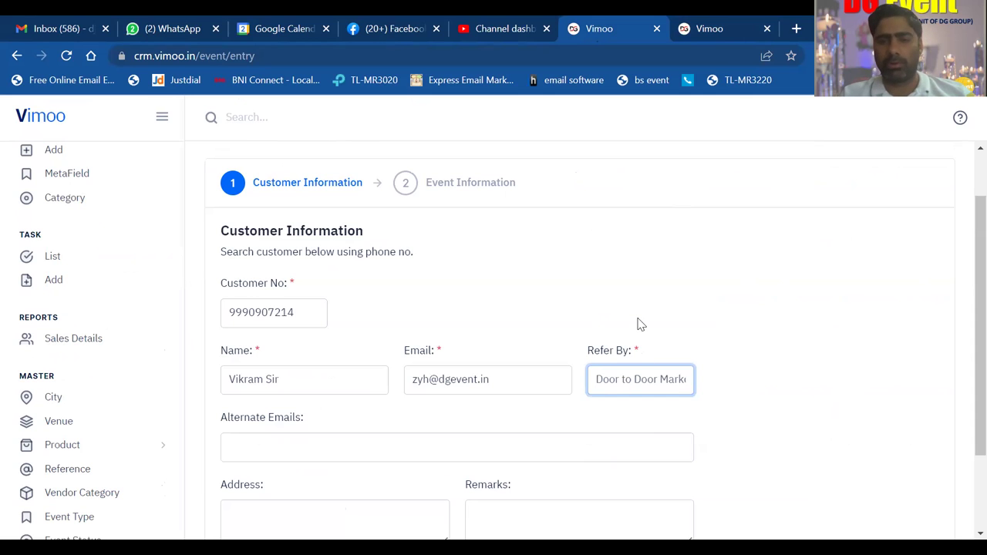
left_click(637, 324)
scroll(638, 324, "down", 3)
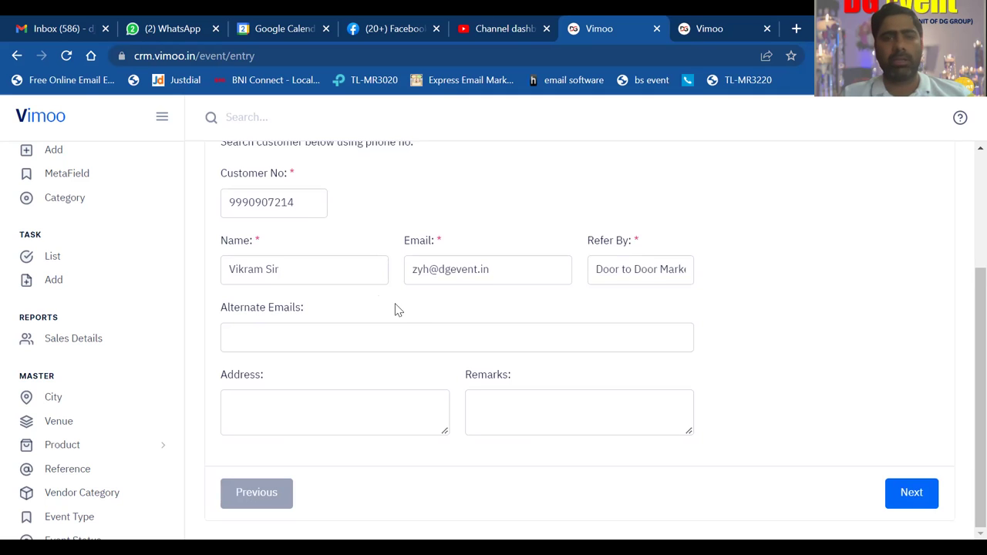
- Fill in the customer's saved address and clear the auto-filled alternate email
left_click(250, 413)
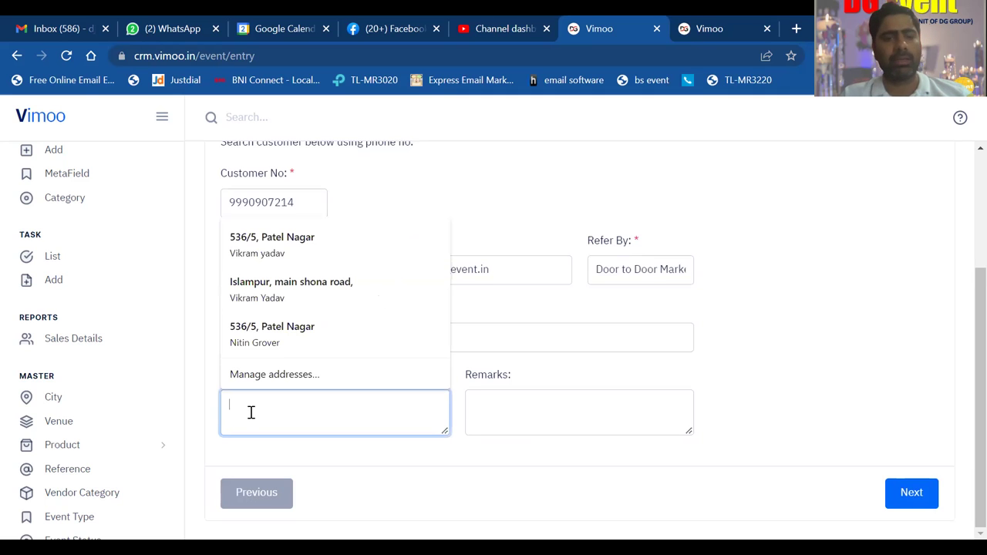
left_click(300, 328)
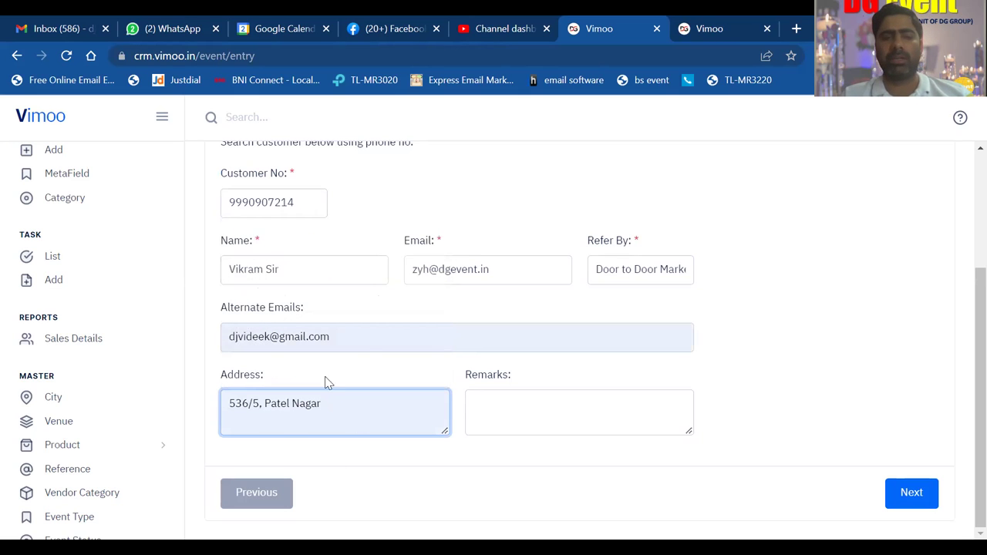
left_click_drag(352, 331, 221, 337)
key("BackSpace")
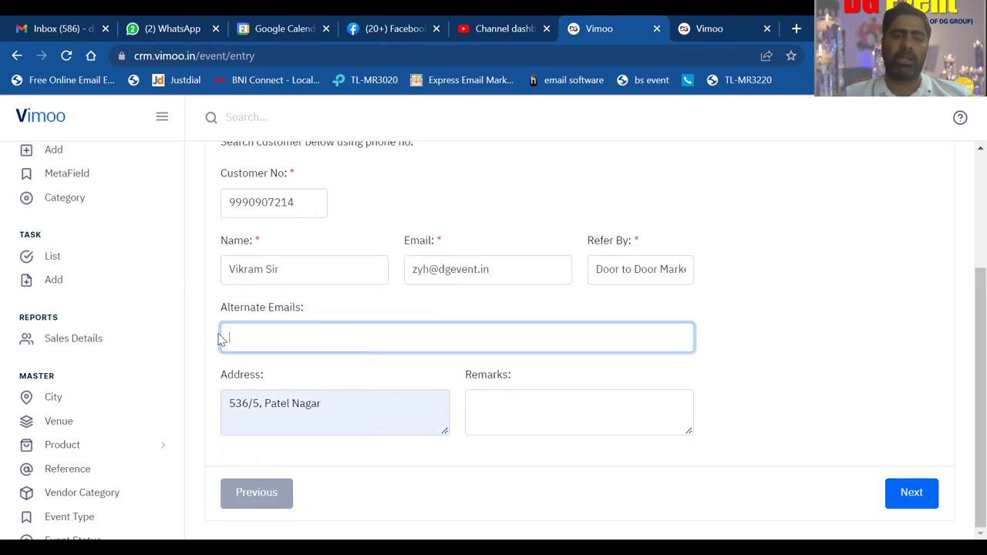
left_click(843, 313)
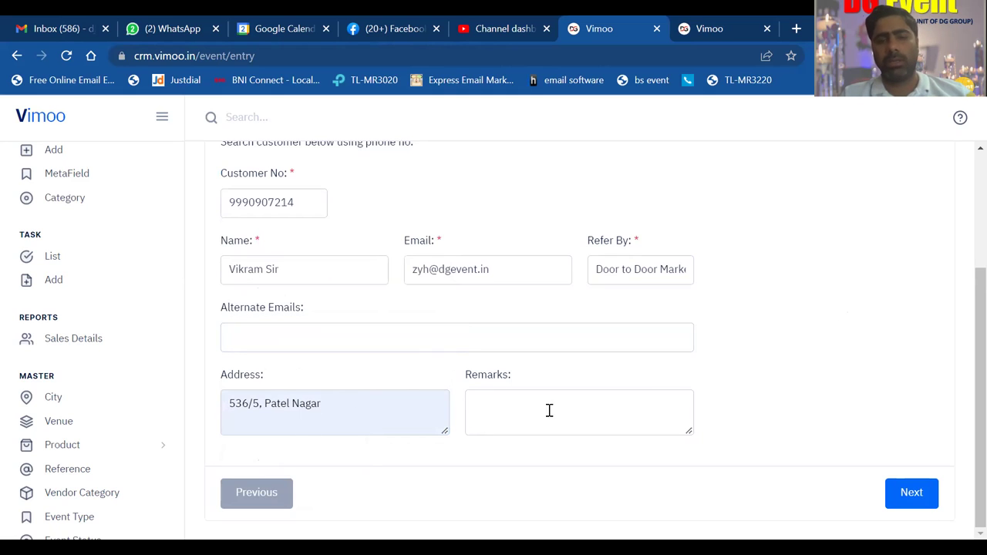
- Add the remark 'Accountant', correcting the misspelling with the spelling suggestion
left_click(520, 407)
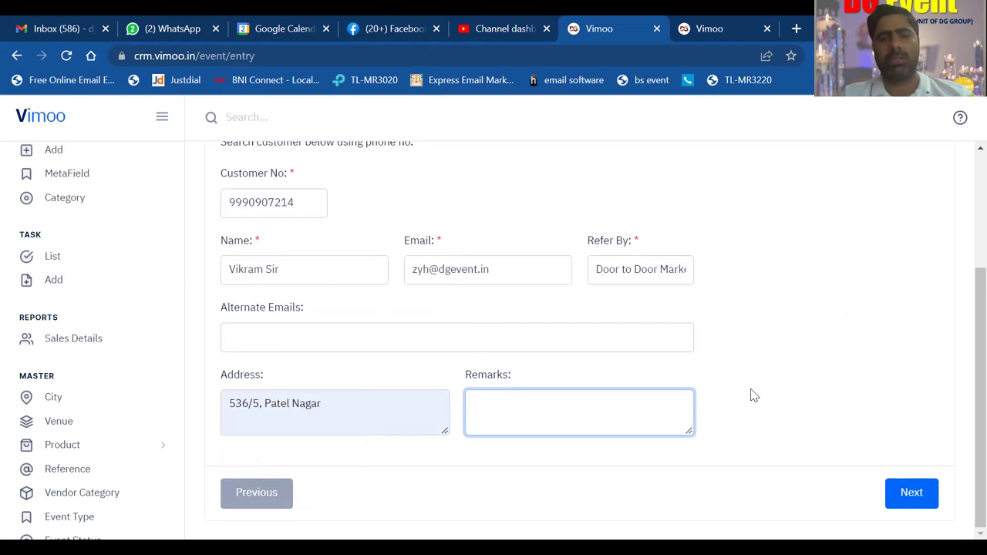
type("A")
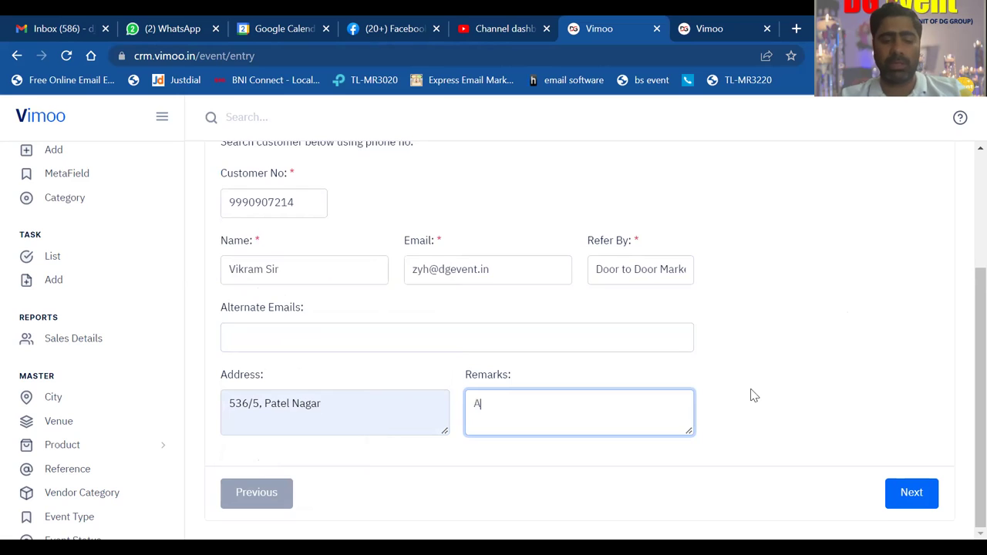
type("ccoun")
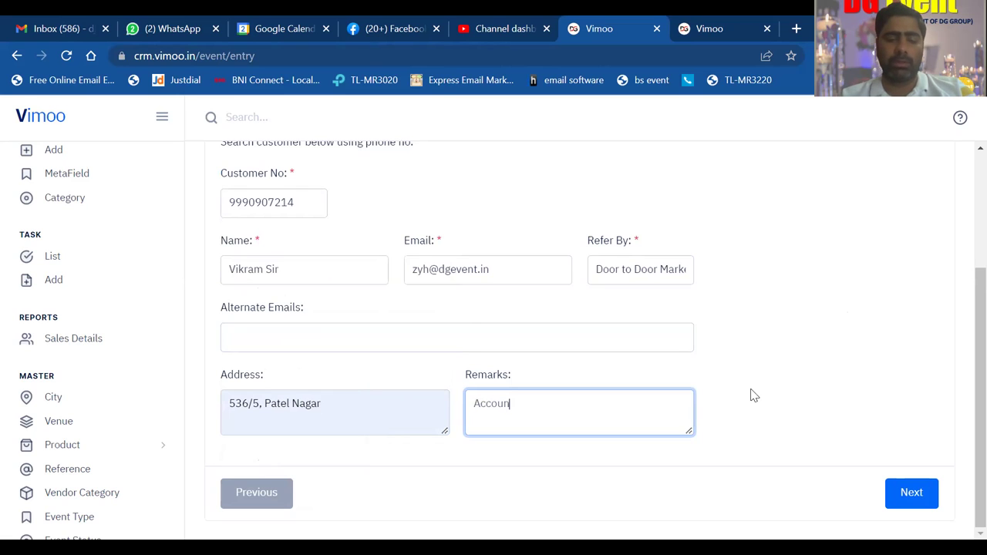
type("tanct")
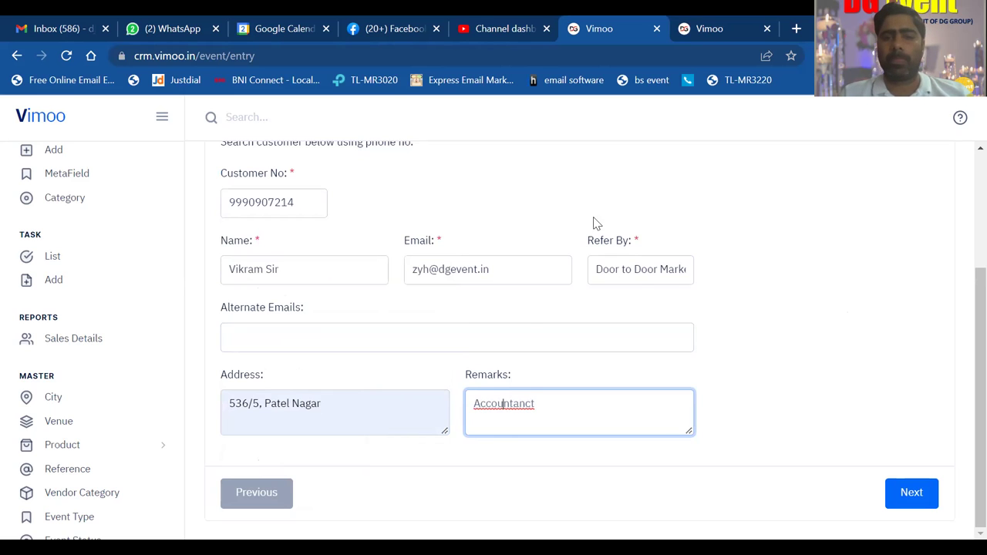
right_click(503, 403)
left_click(600, 185)
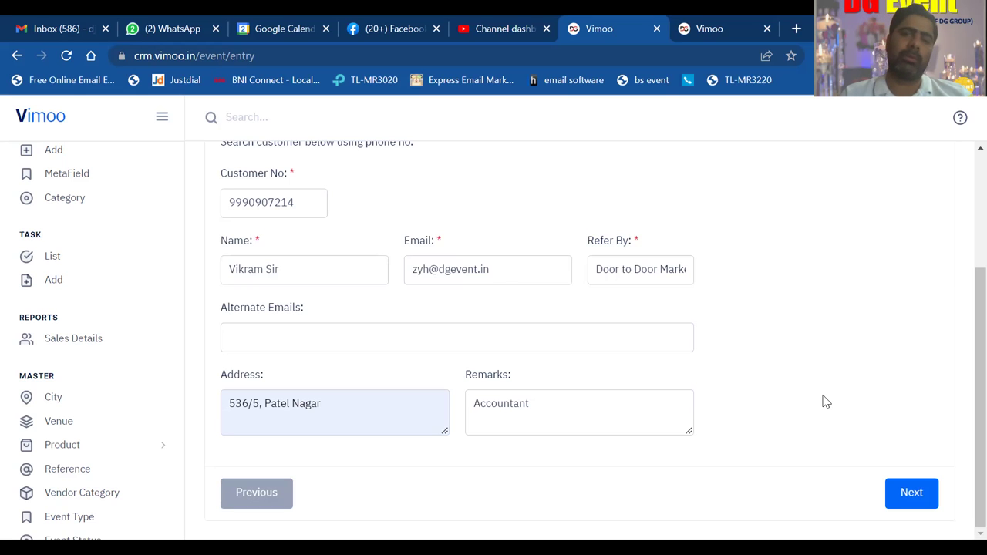
- Advance to Event Information and look over its date, time, type, city and venue fields
left_click(912, 493)
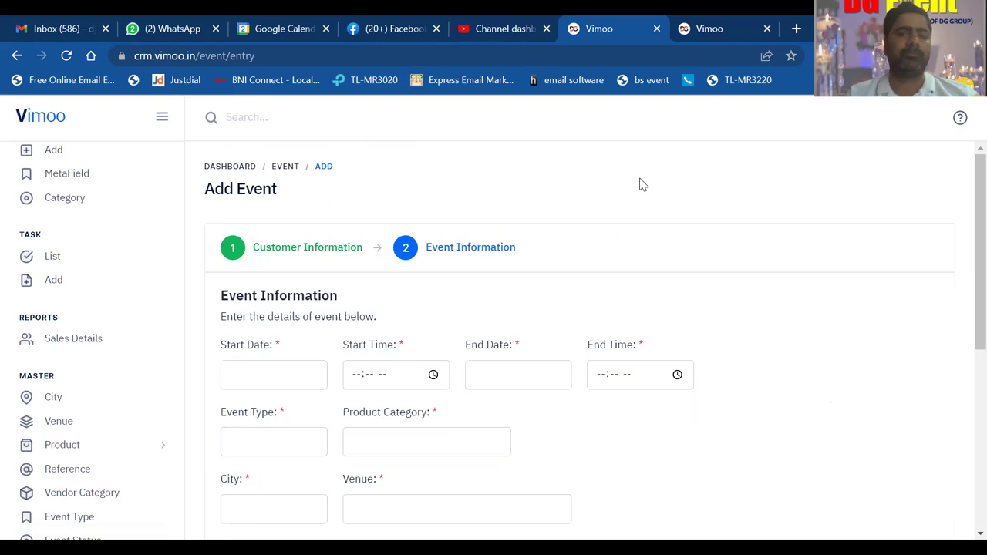
scroll(639, 184, "down", 2)
scroll(639, 184, "up", 1)
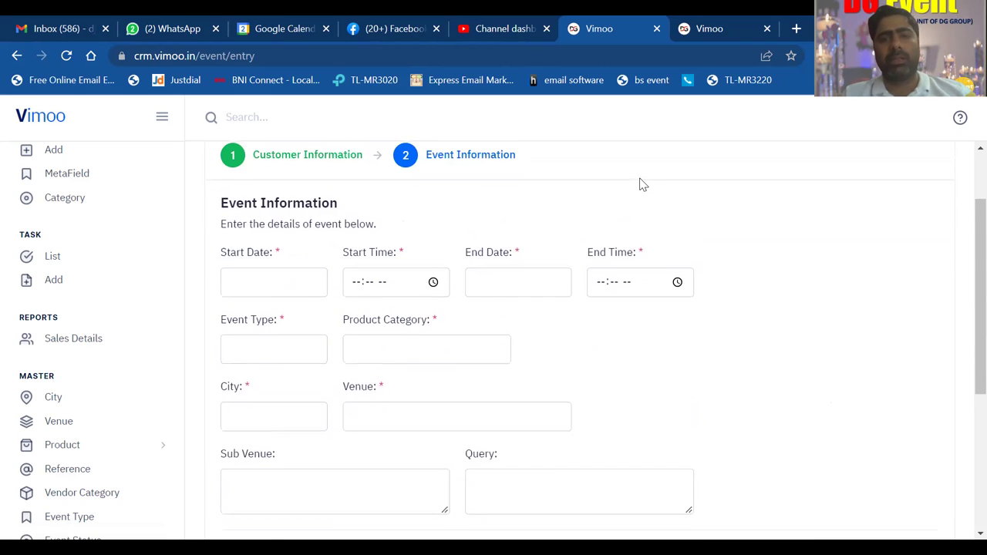
scroll(639, 184, "down", 1)
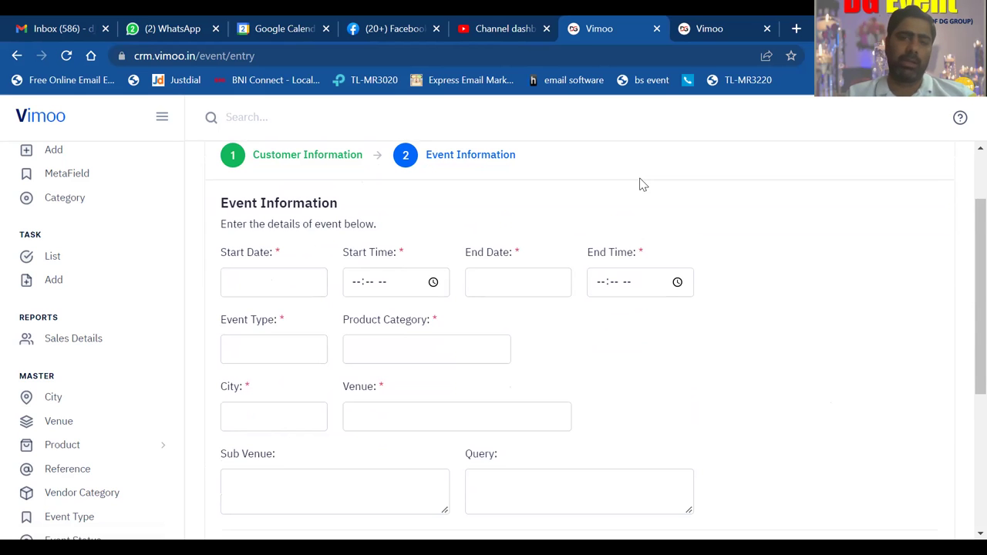
scroll(640, 184, "down", 1)
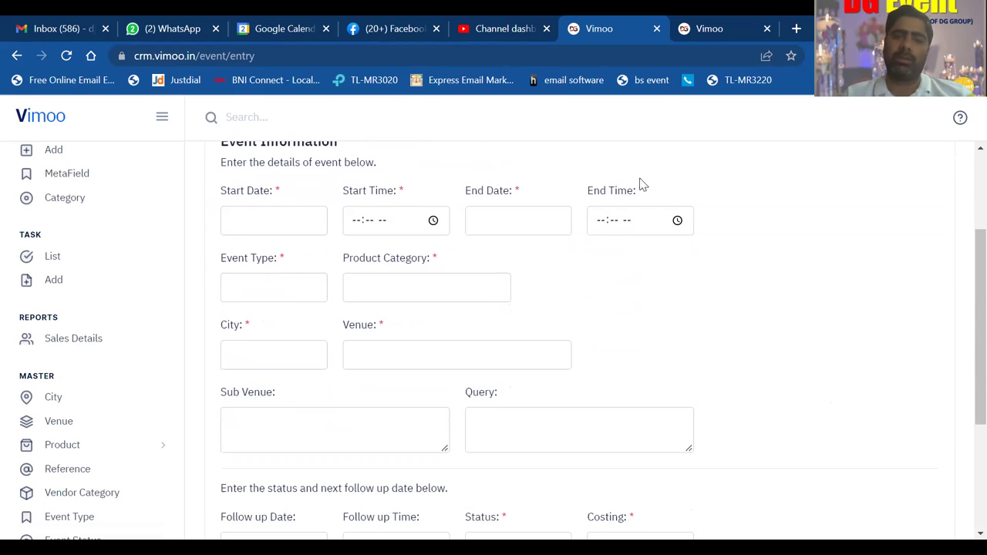
- Set the start date to 02-04-2022 and start time to 12:00 PM
left_click(244, 218)
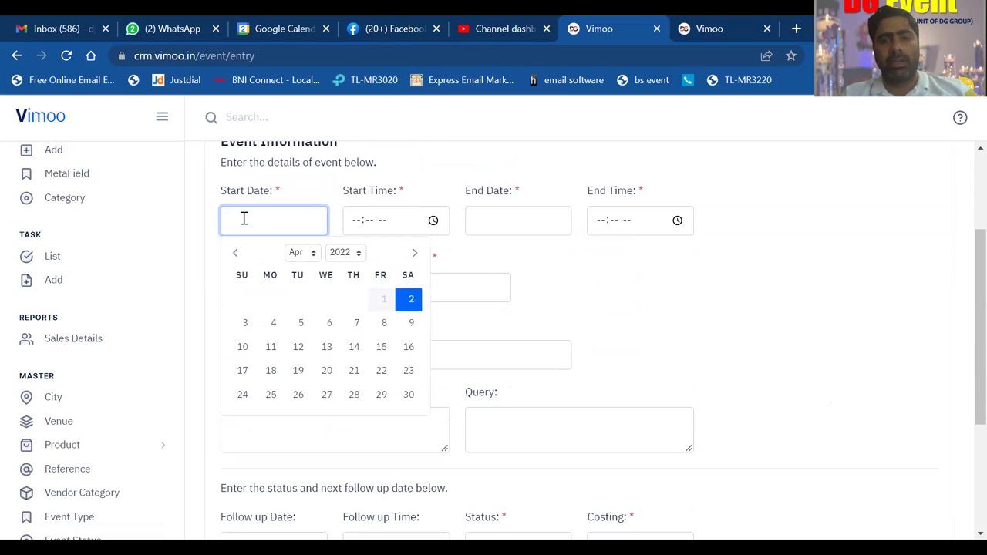
left_click(412, 302)
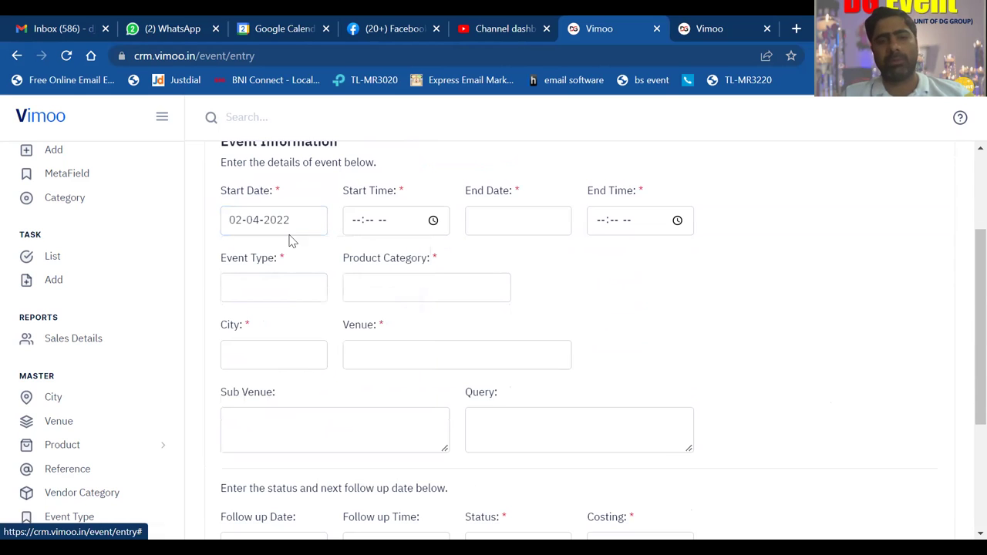
left_click(358, 224)
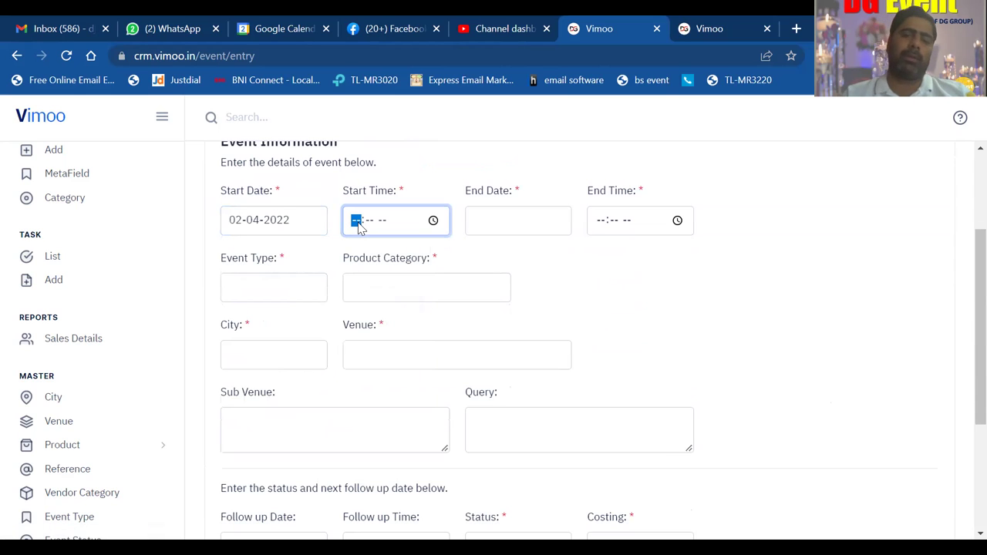
type("12")
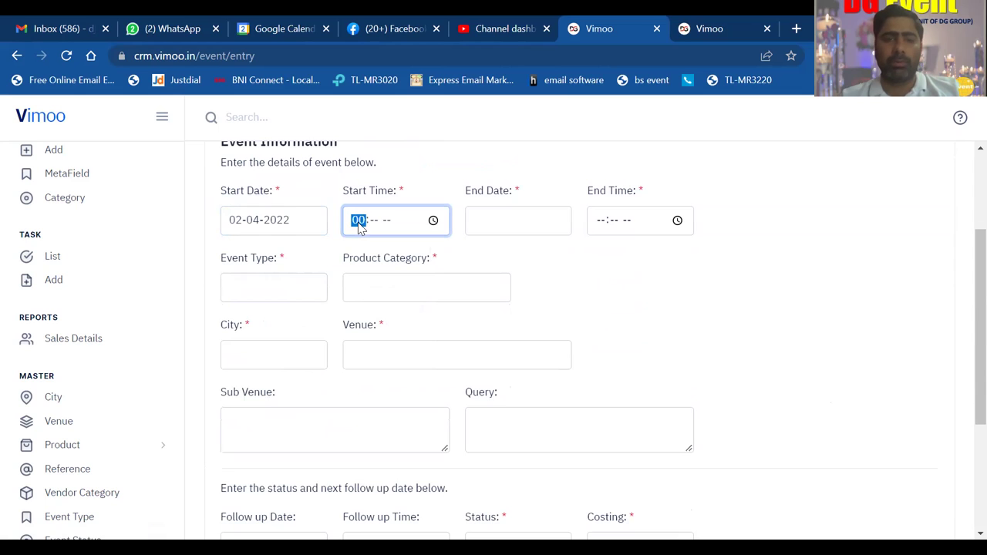
type("00")
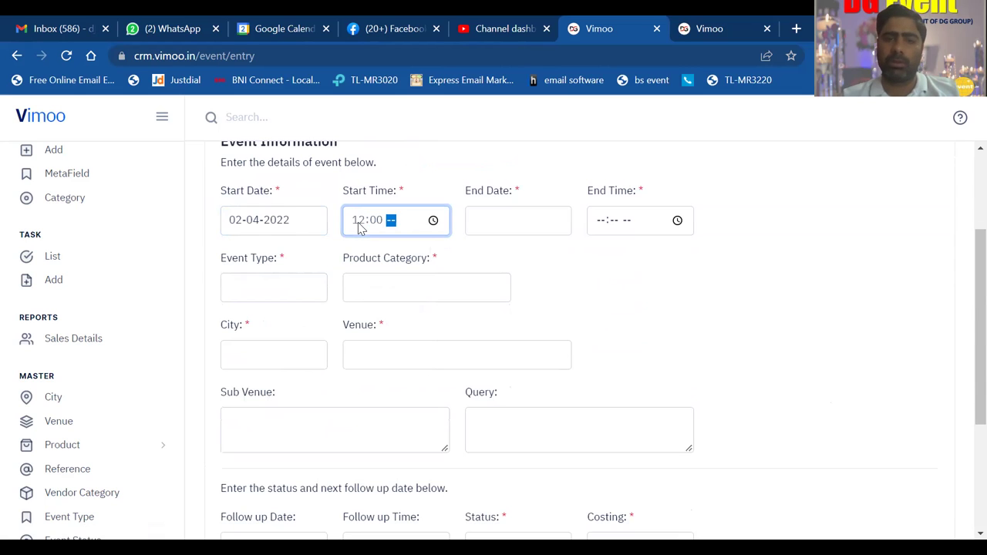
type("p")
- Set the end date to 02-04-2022 and end time to 01:00 PM
left_click(478, 220)
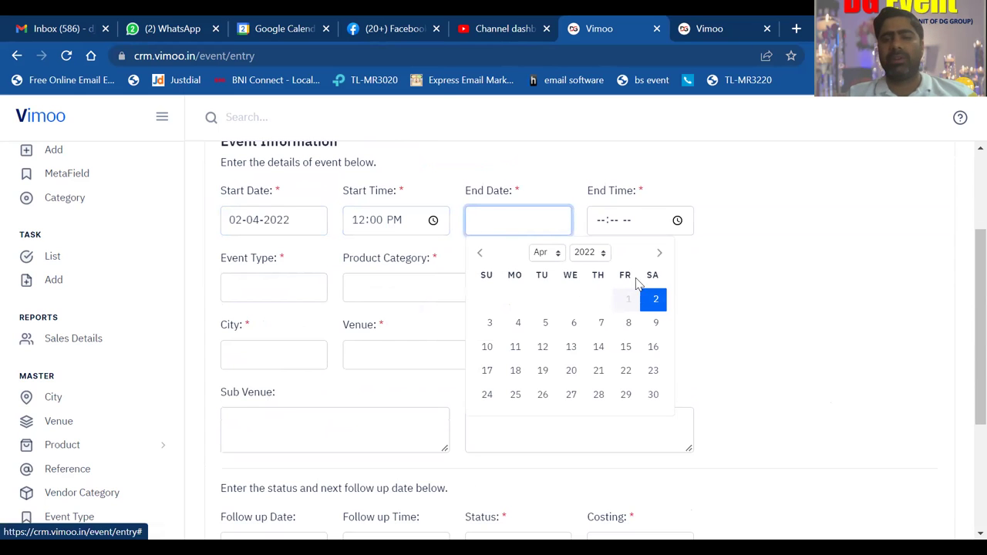
left_click(653, 300)
left_click(598, 222)
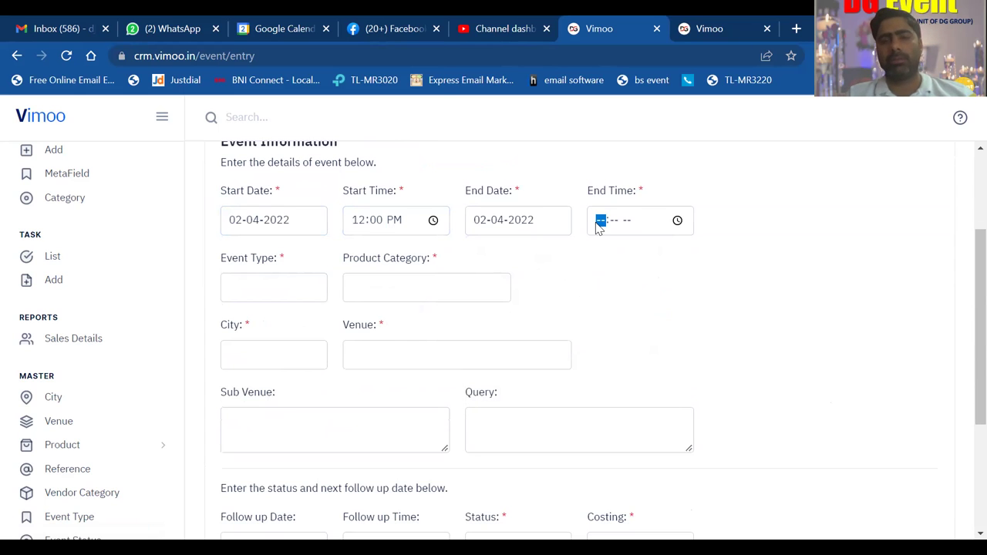
type("1:-- --")
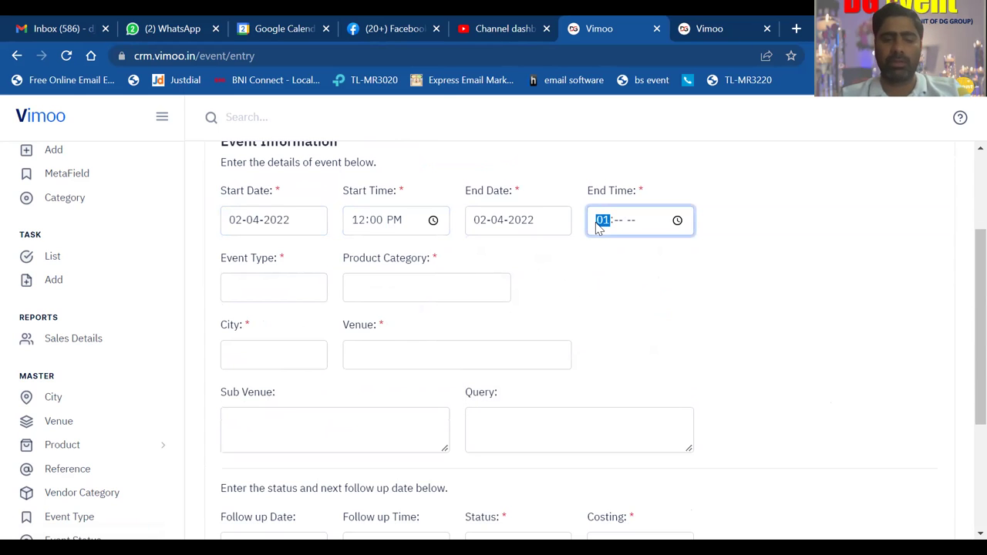
key("Tab")
type("00p")
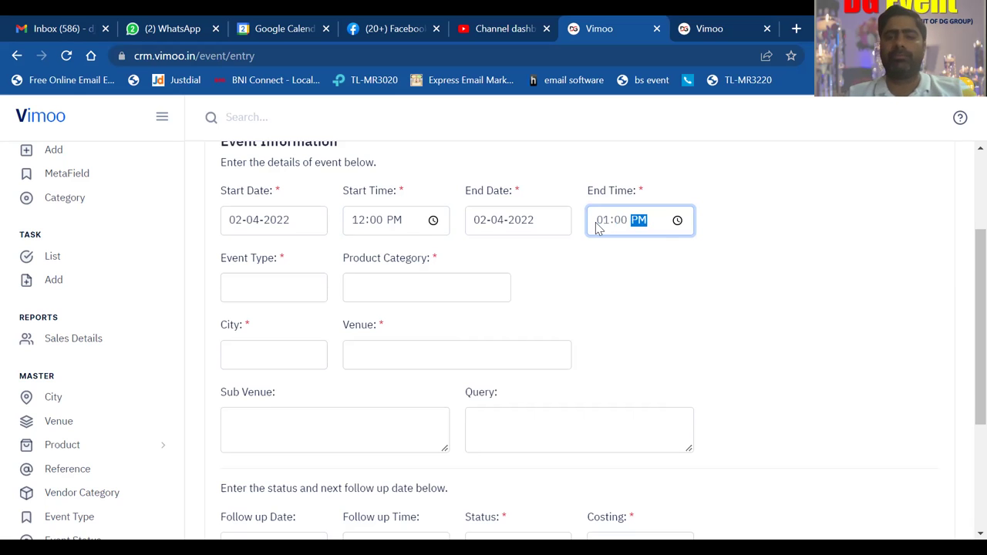
left_click(671, 249)
scroll(671, 248, "down", 1)
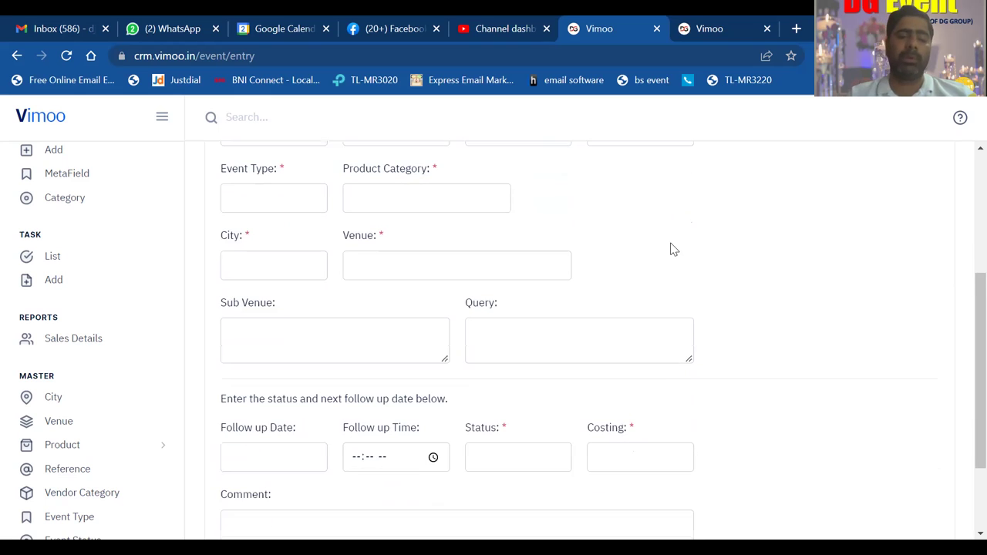
- Set the event type to wedding and the product category to DJ
left_click(303, 194)
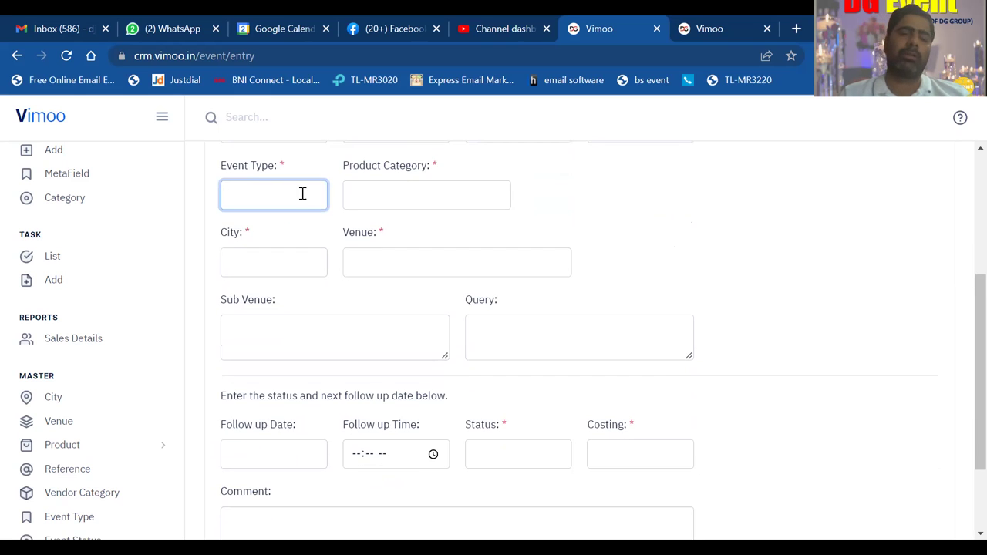
type("we")
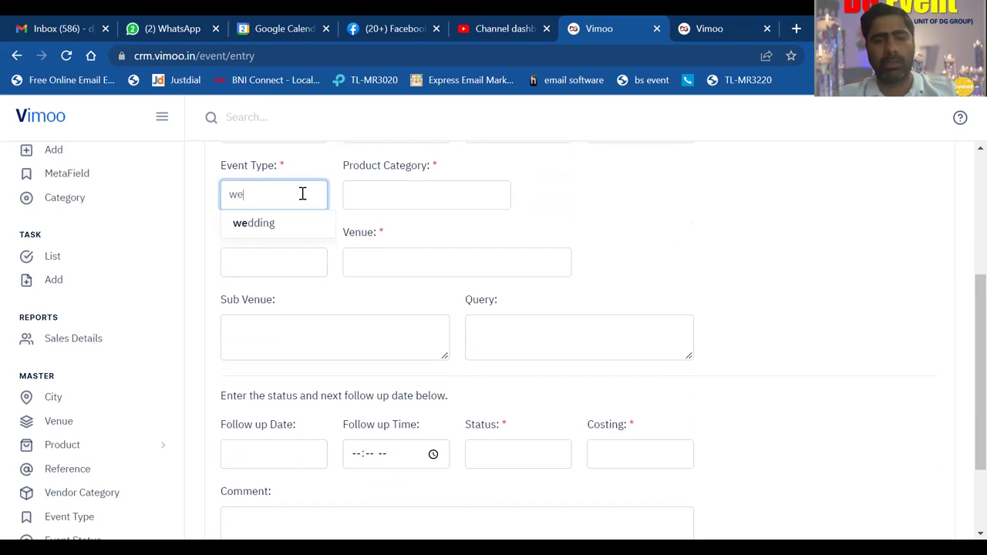
type("dding")
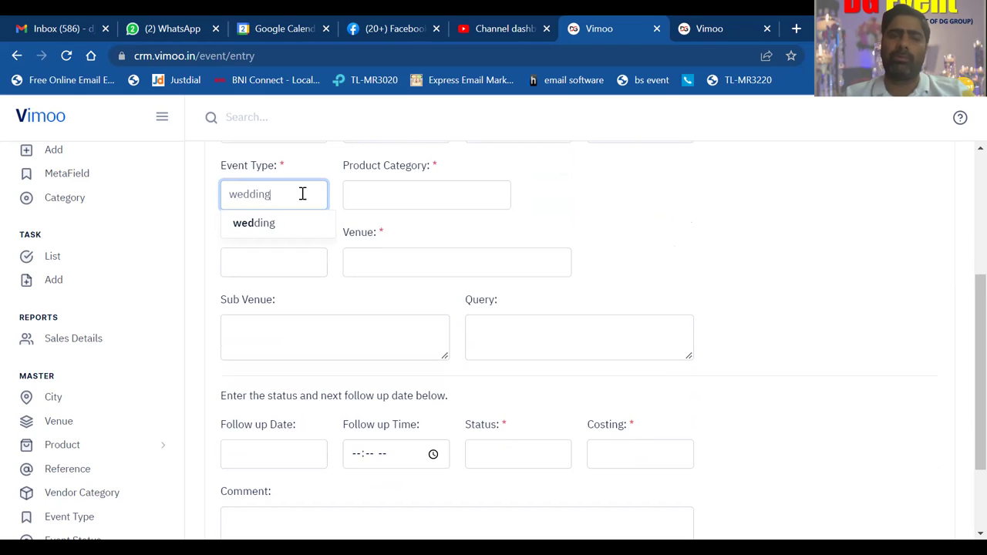
left_click(378, 196)
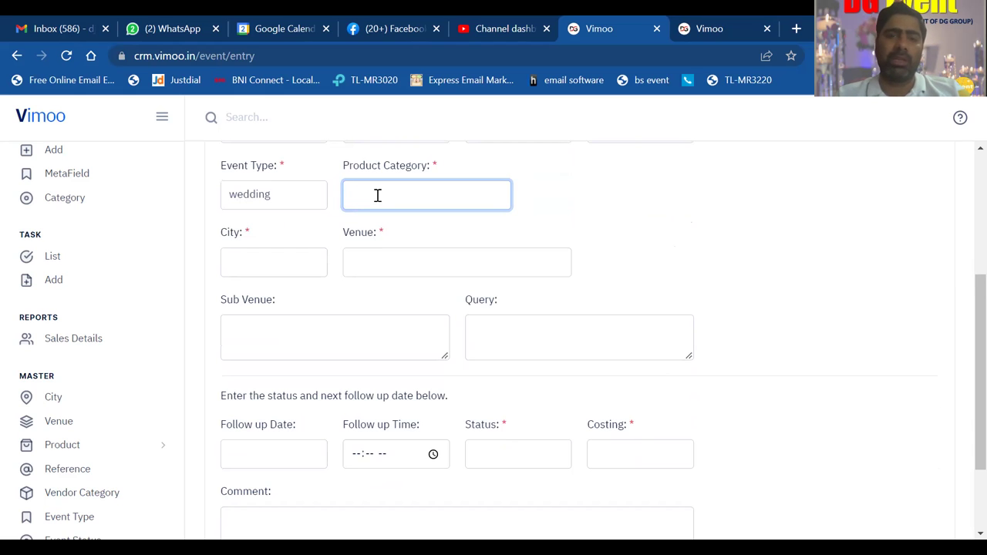
type("dj")
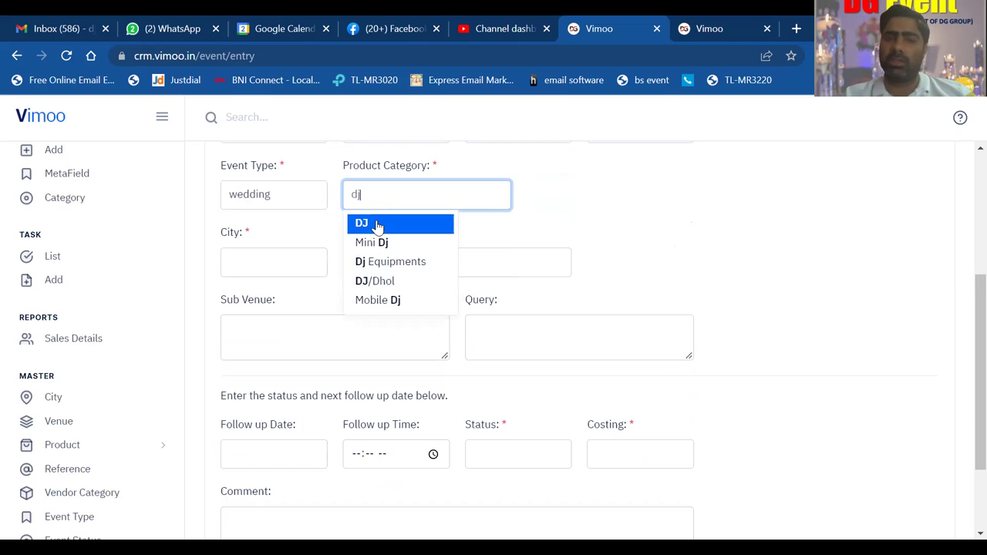
left_click(377, 223)
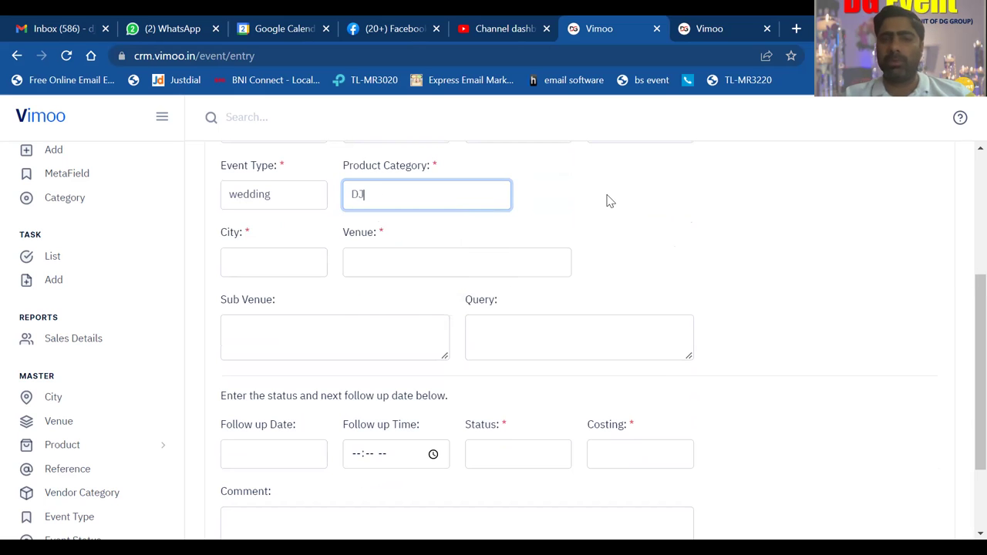
left_click(608, 200)
scroll(608, 200, "down", 3)
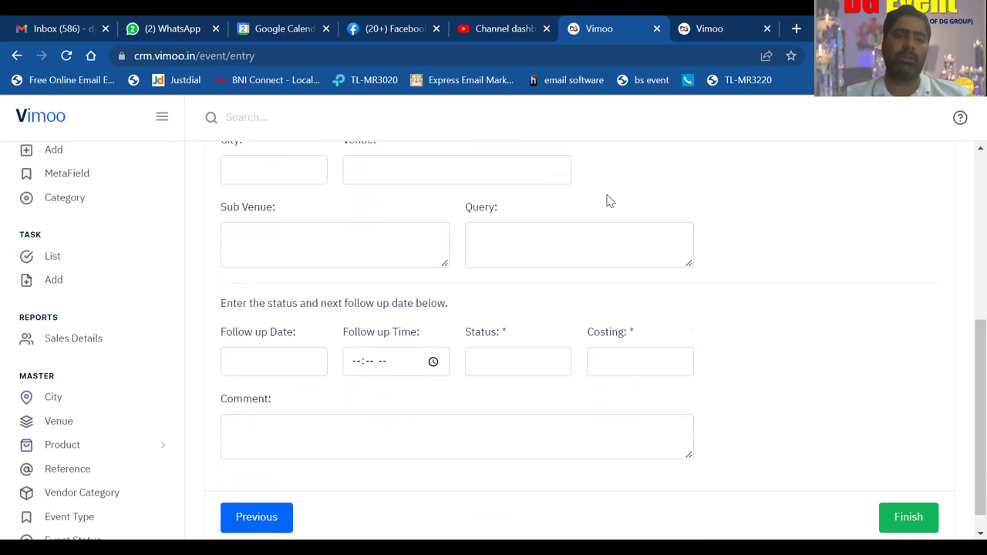
scroll(608, 200, "up", 1)
- Set the city to Gurgaon, Haryana and browse venue suggestions for 'ho'
left_click(275, 200)
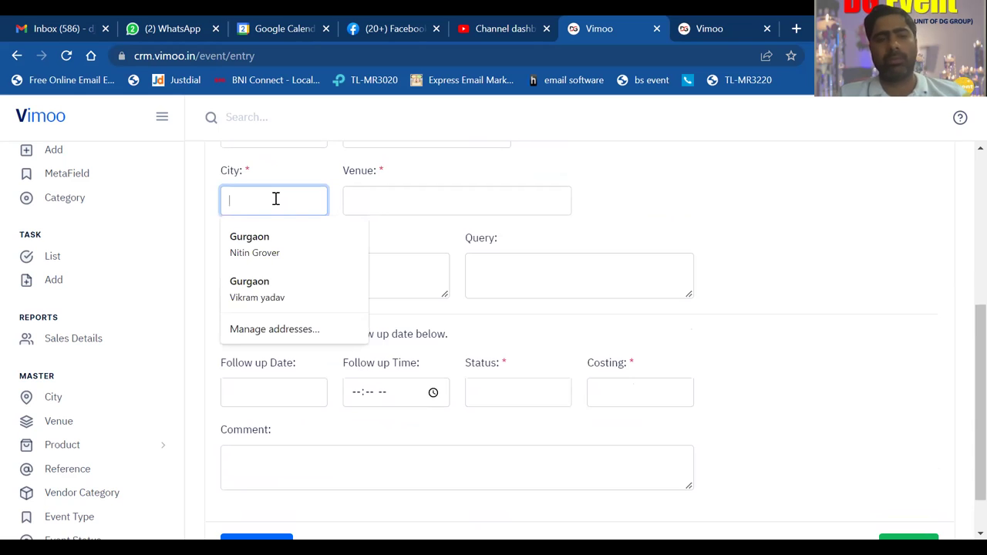
type("gu")
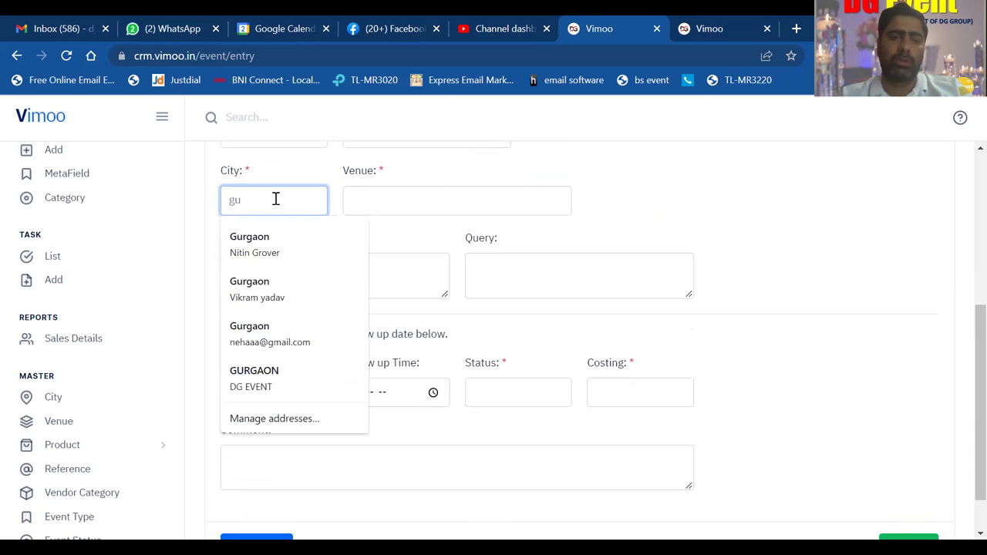
type("rgaon")
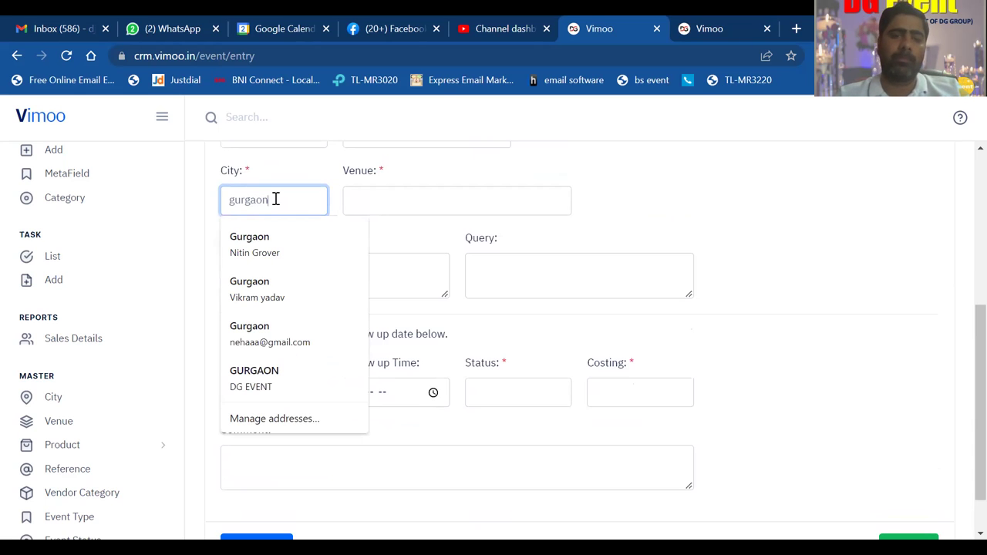
left_click(266, 242)
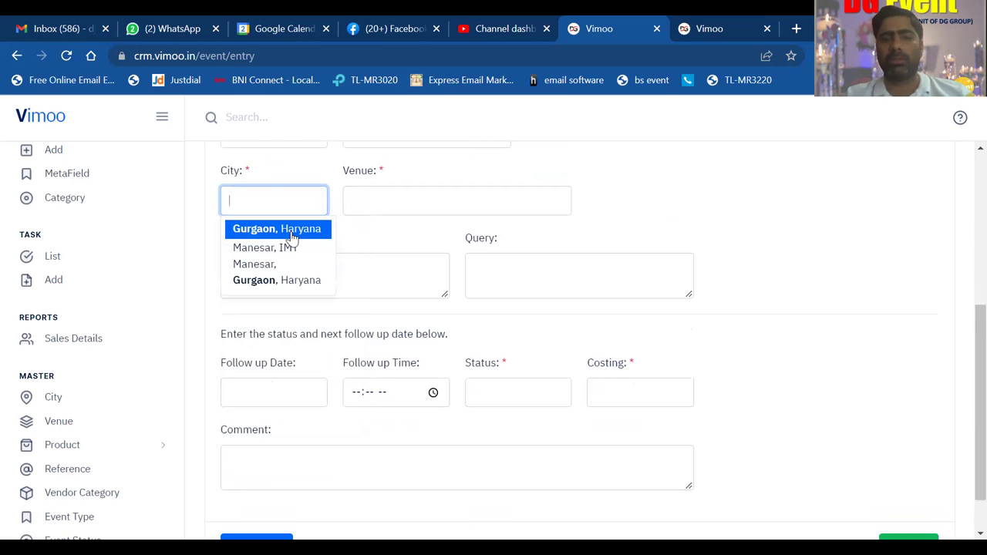
left_click(292, 235)
left_click(398, 200)
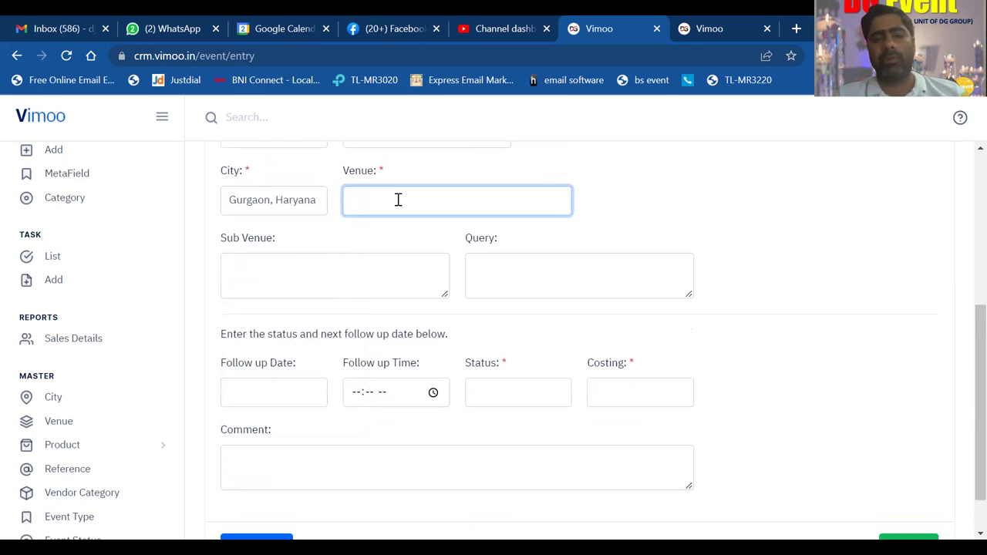
type("ho")
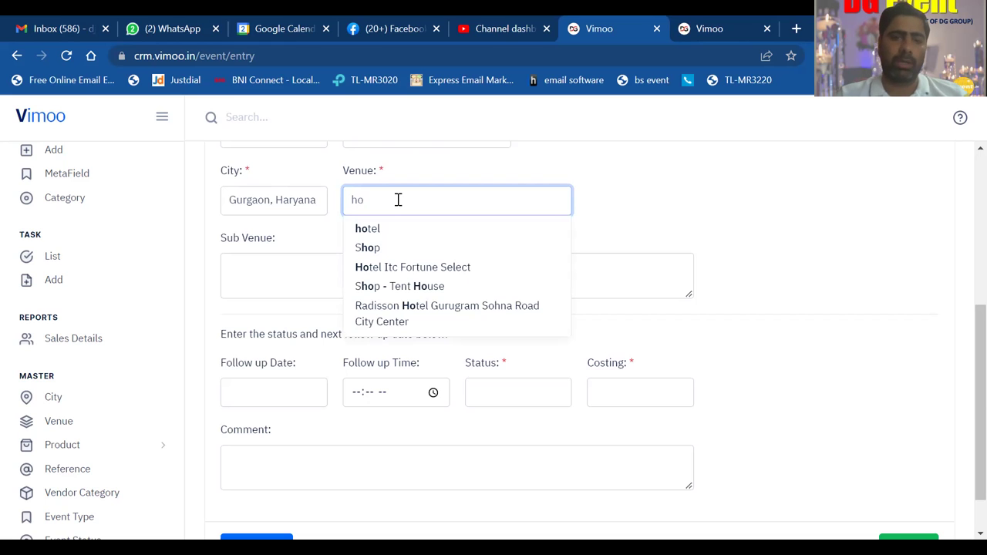
key("Down")
key("Down")
key("Down")
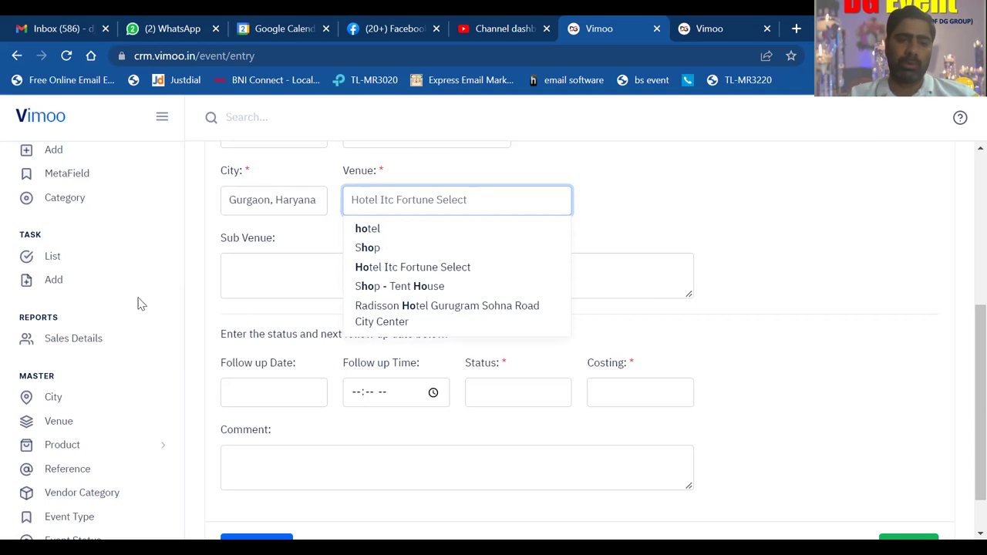
left_click_drag(180, 392, 181, 418)
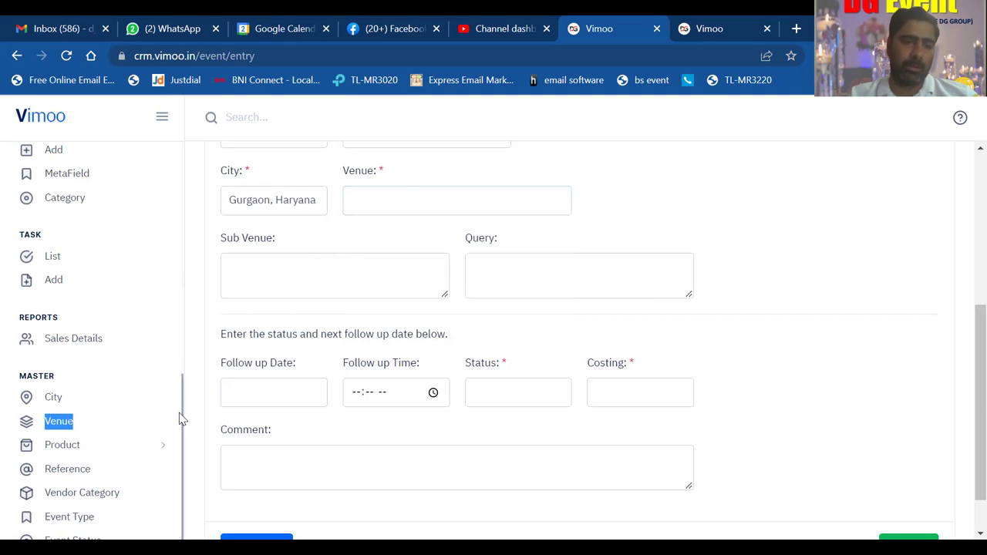
- Open the Venue Master list in a new tab, check it and the Reference tab, then return
right_click(54, 429)
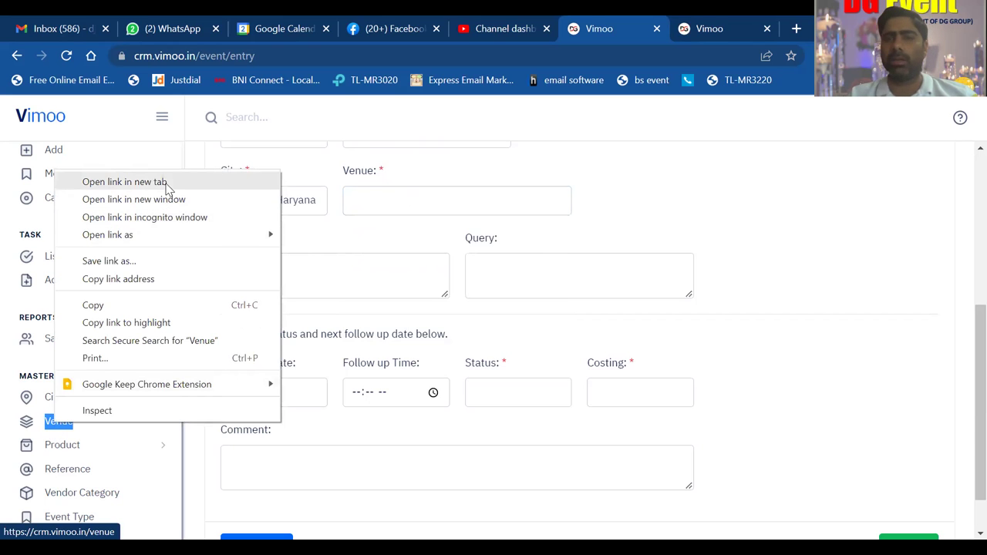
left_click(123, 182)
left_click(708, 23)
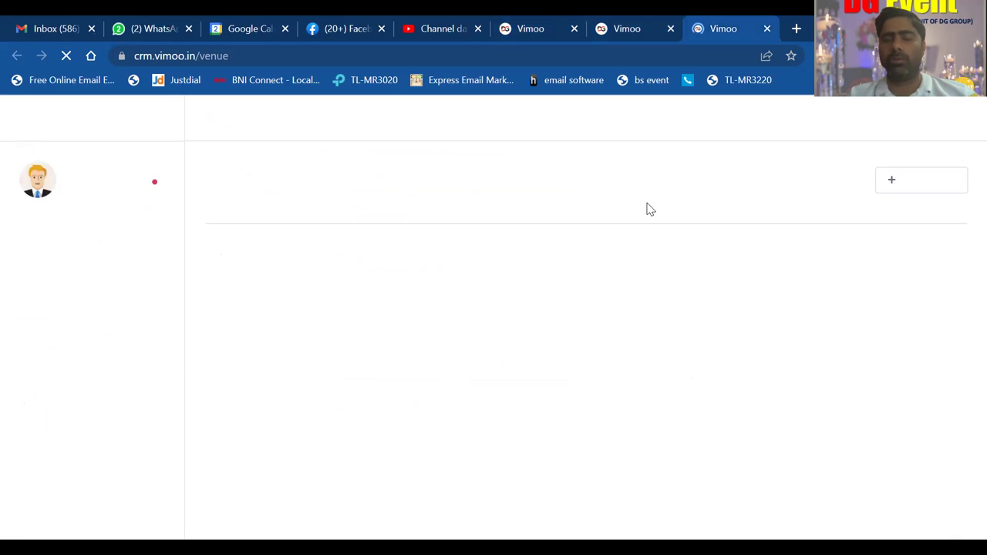
left_click(836, 233)
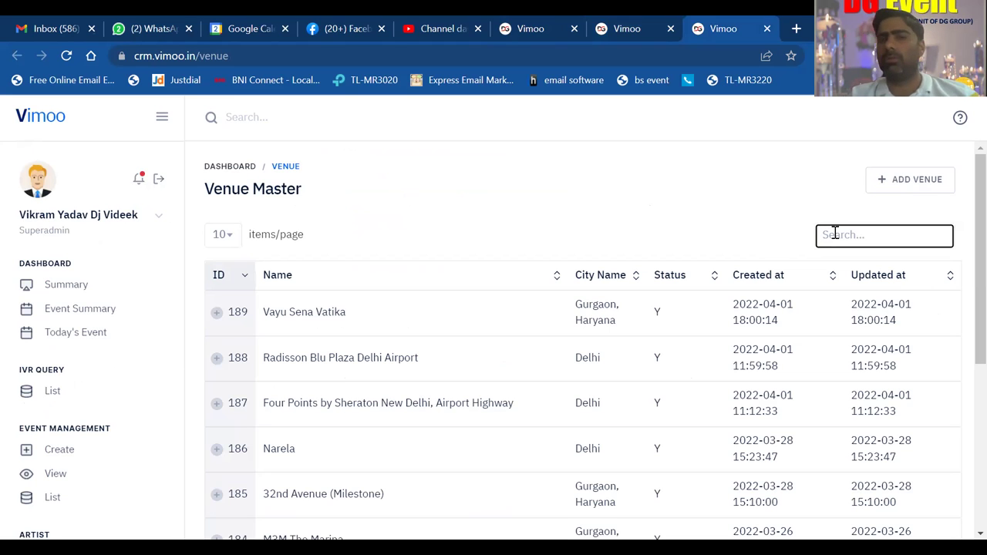
left_click(617, 24)
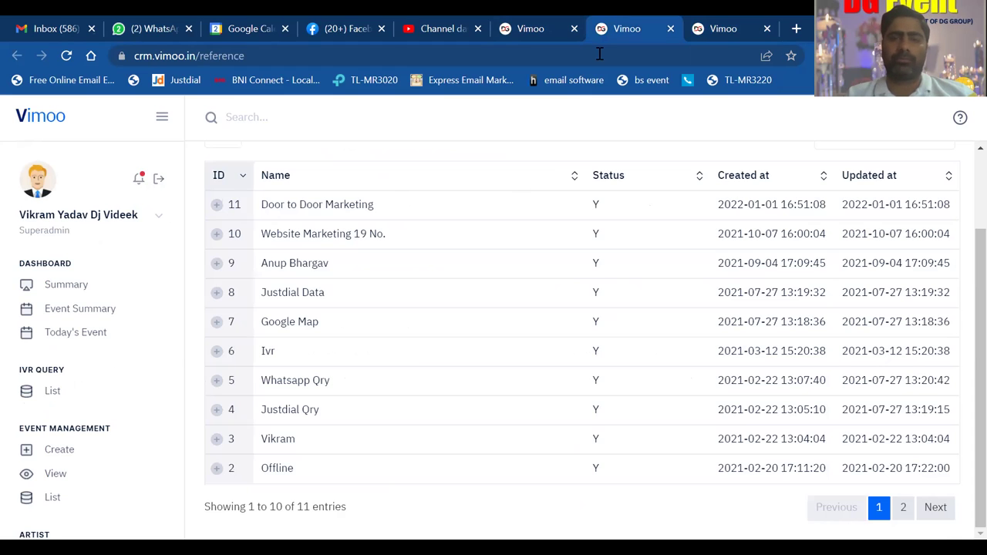
left_click(533, 25)
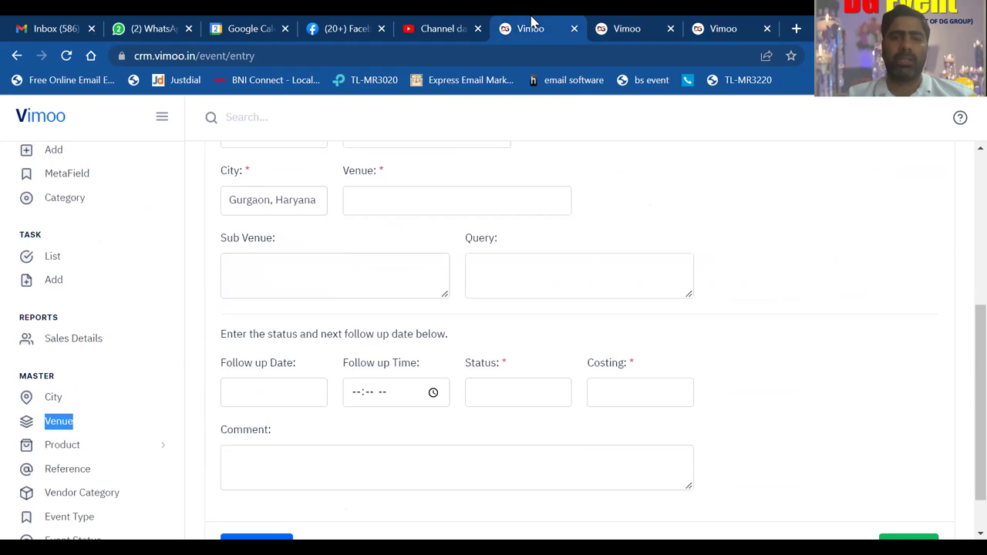
- Choose Hotel Itc Fortune Select as the event's venue
left_click(436, 196)
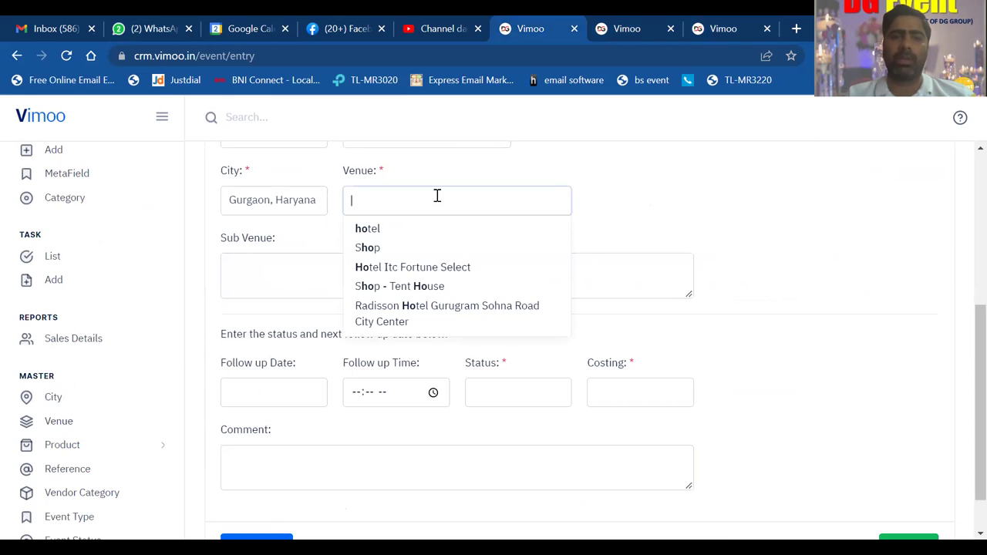
left_click(440, 267)
left_click(668, 178)
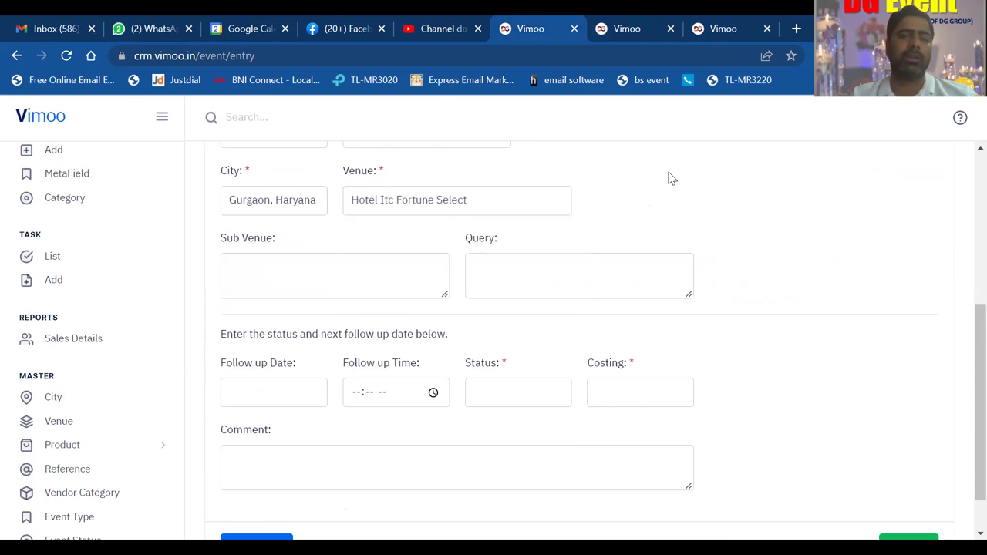
scroll(670, 179, "down", 1)
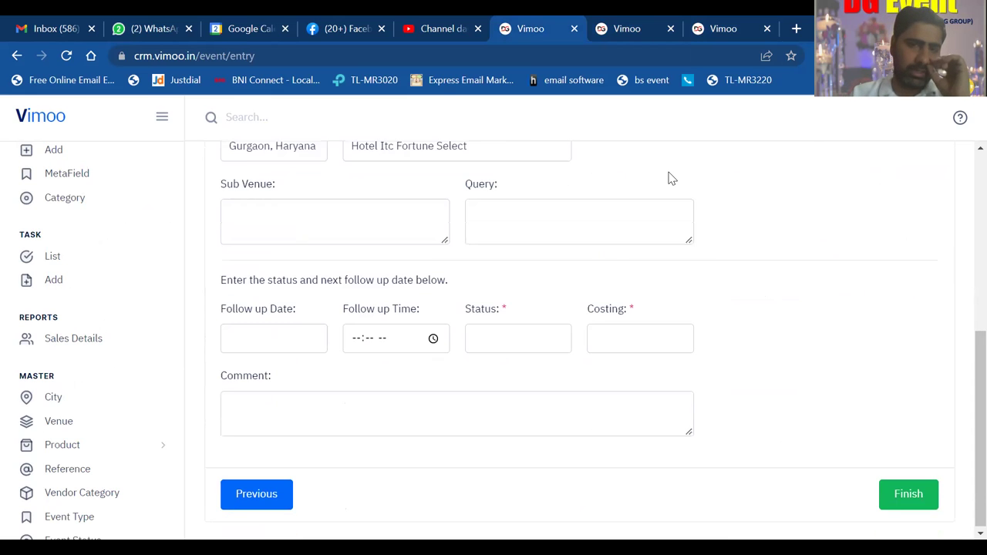
- Enter sub venue Banquet Hall and the query 'ask about dj cost'
left_click(332, 220)
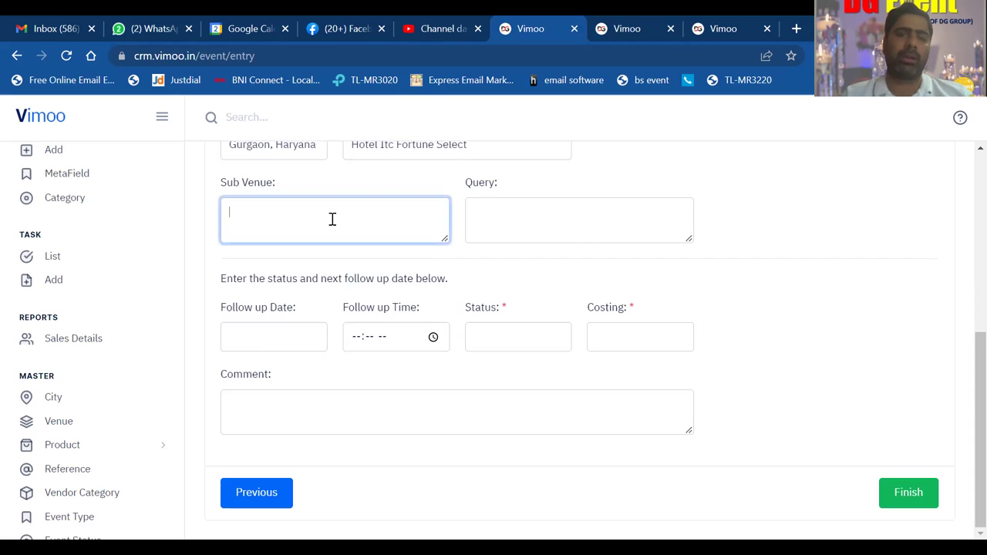
type("Ban")
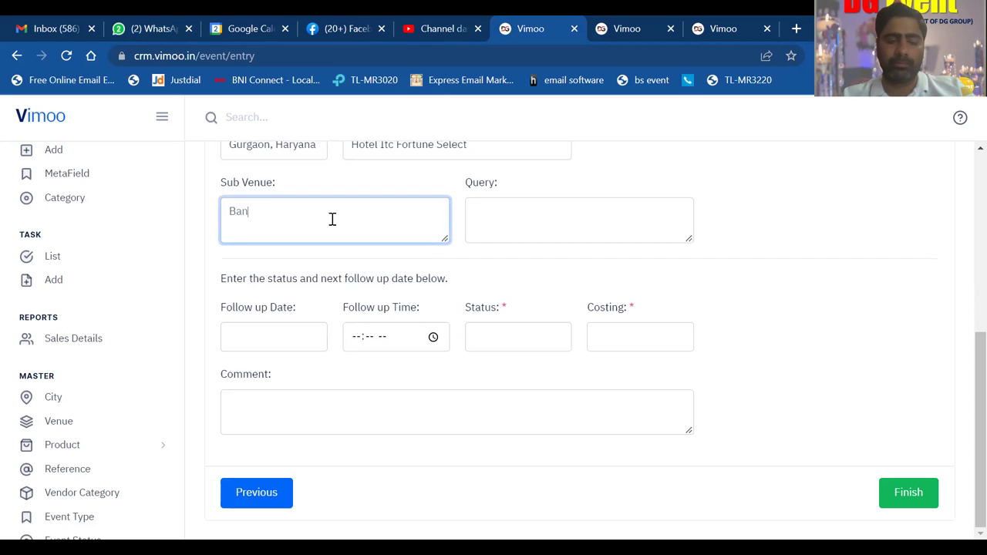
type("quet ")
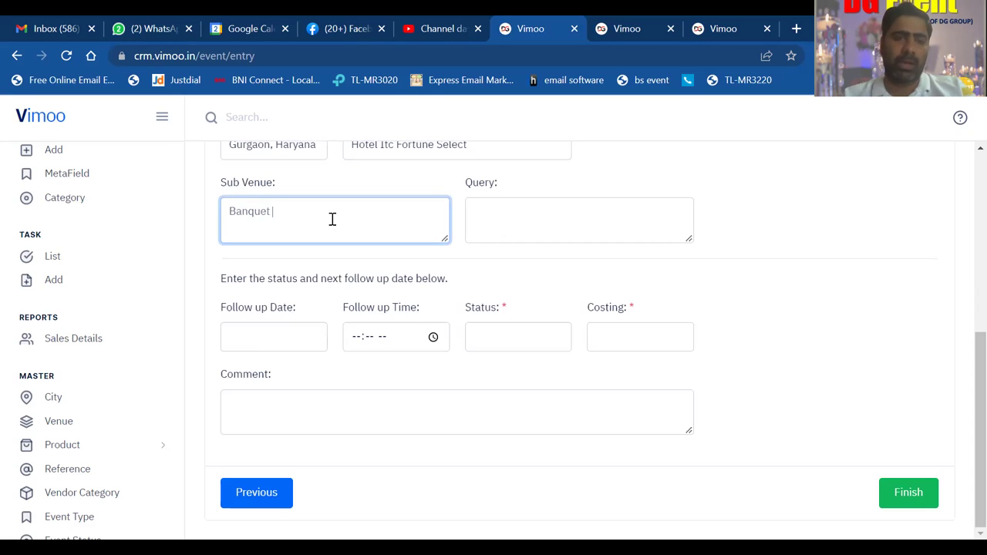
type("Hall")
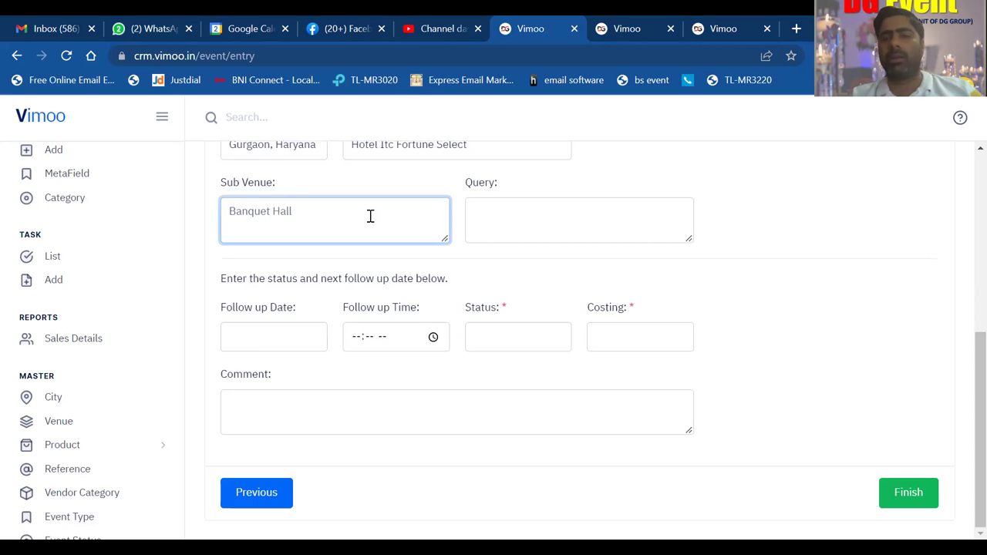
left_click(522, 233)
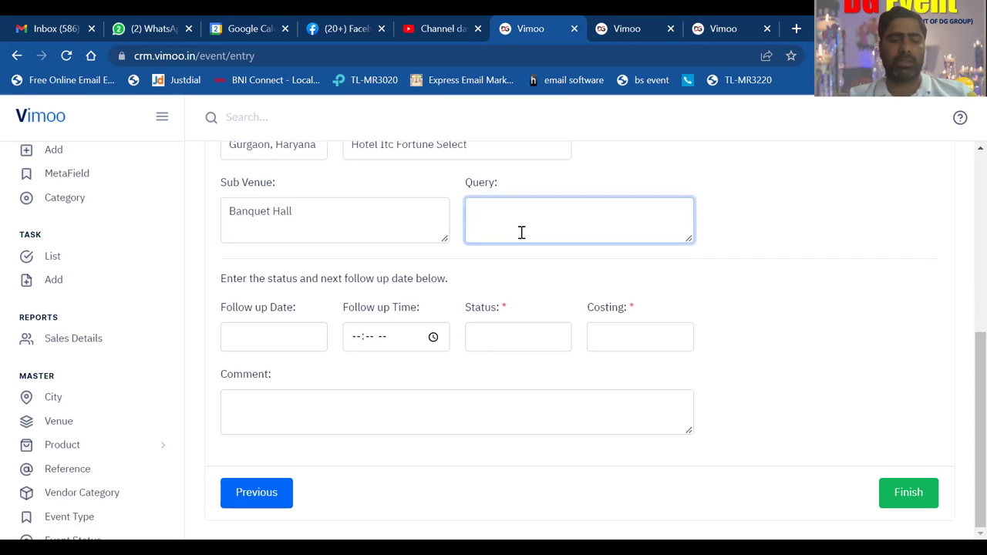
type("ask ")
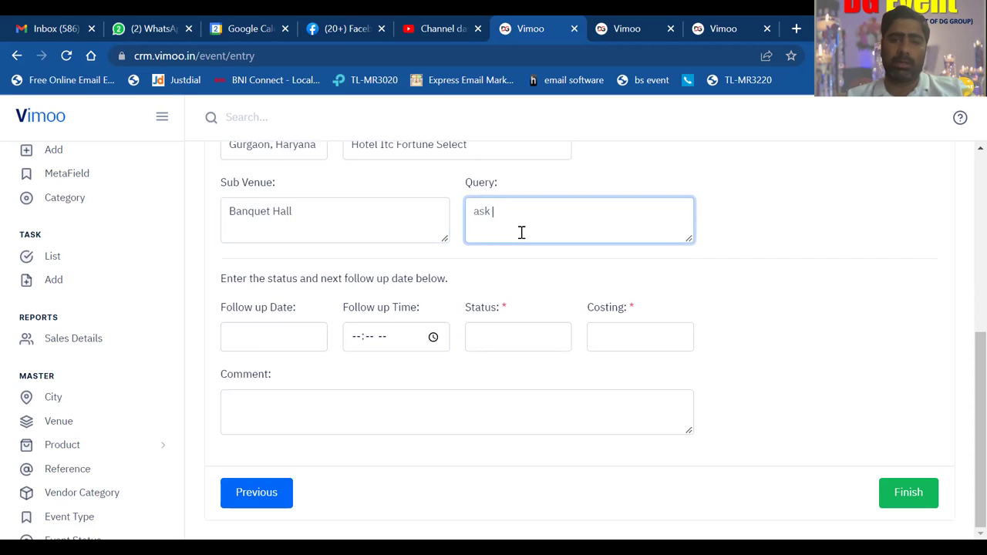
type("about dj ")
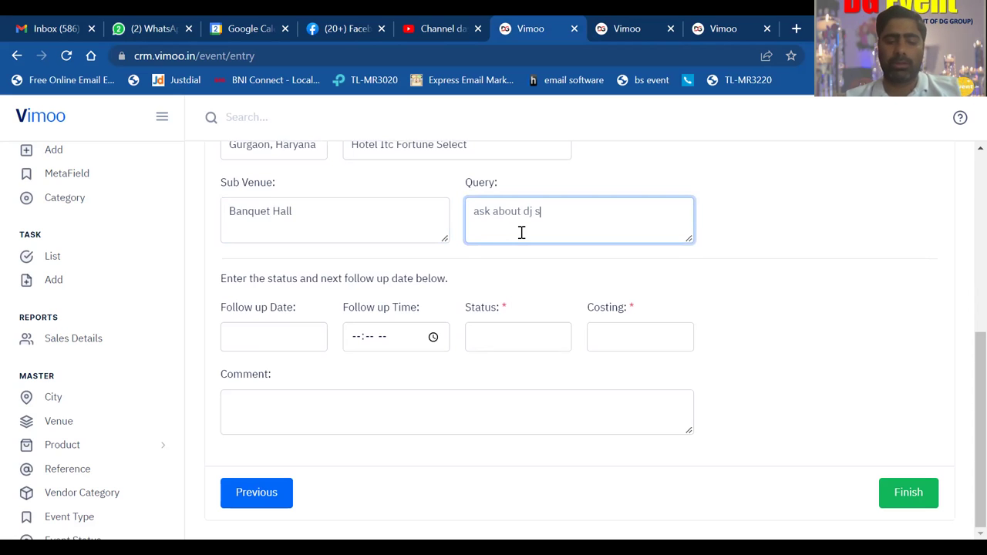
type("cos")
type("t")
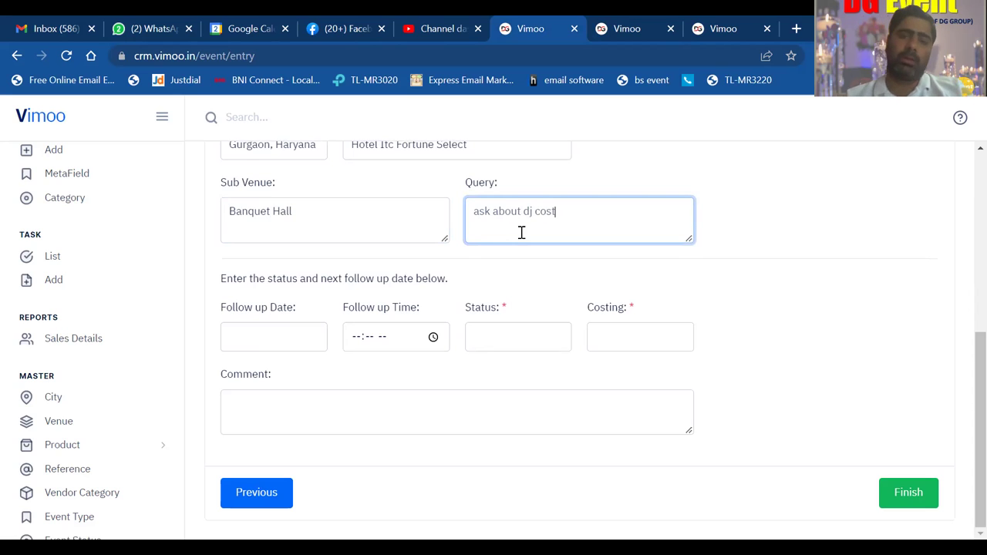
left_click(830, 190)
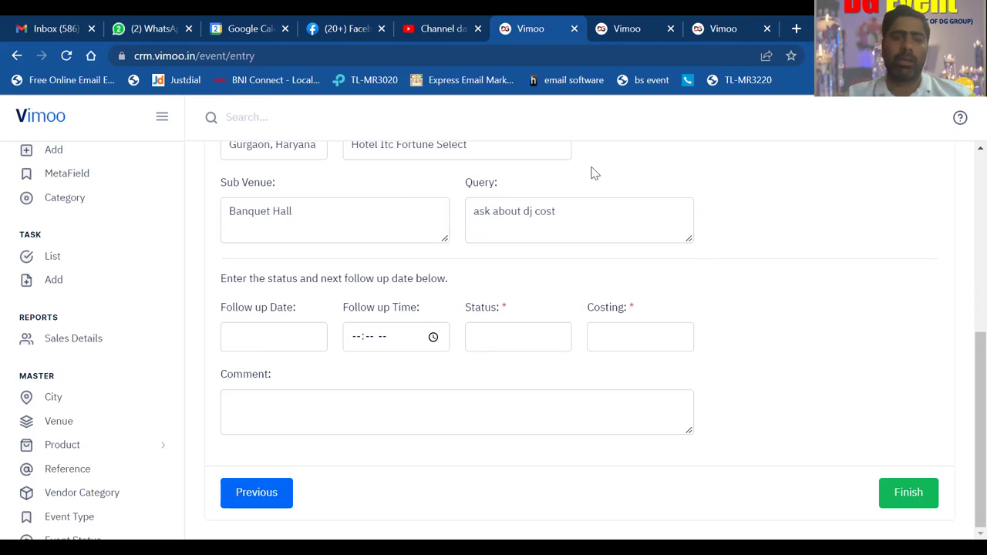
- Set the follow-up to 09-04-2022 at 12:00 PM, correcting the first date and time picked
left_click(297, 333)
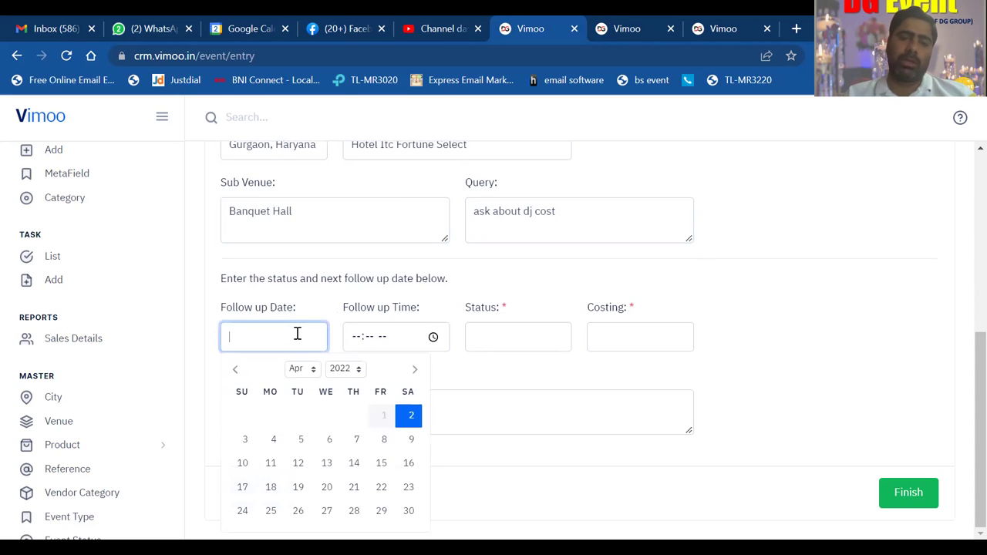
left_click(410, 414)
left_click(354, 344)
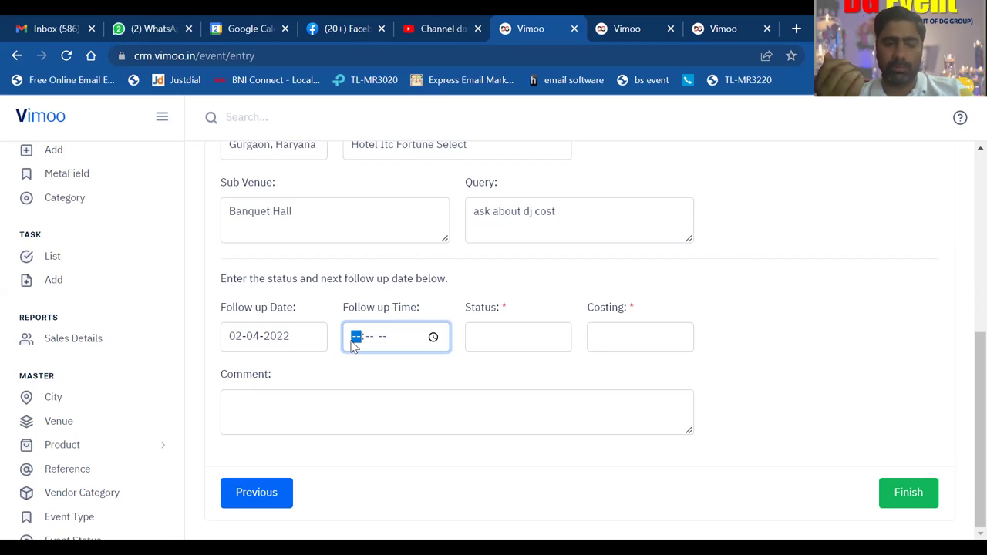
type("2:")
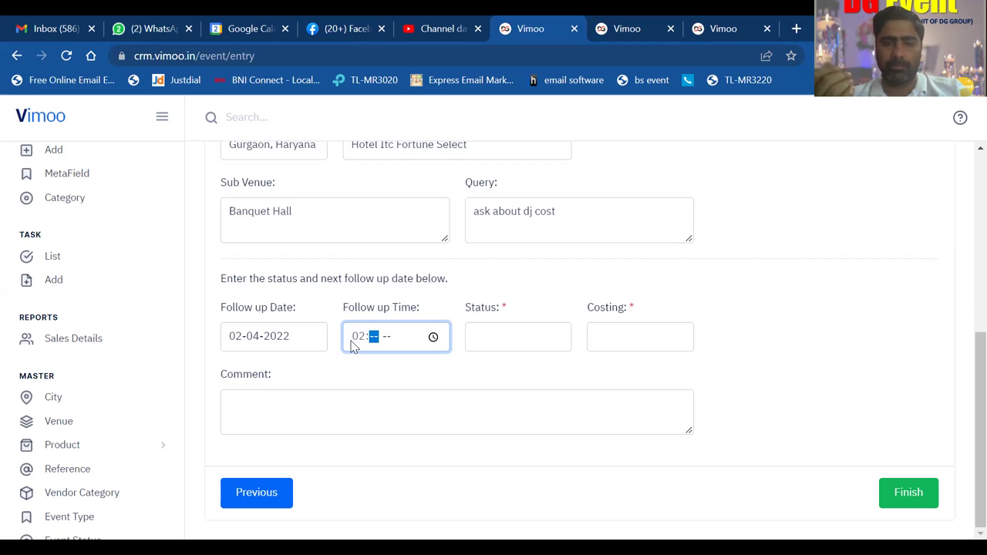
type("00")
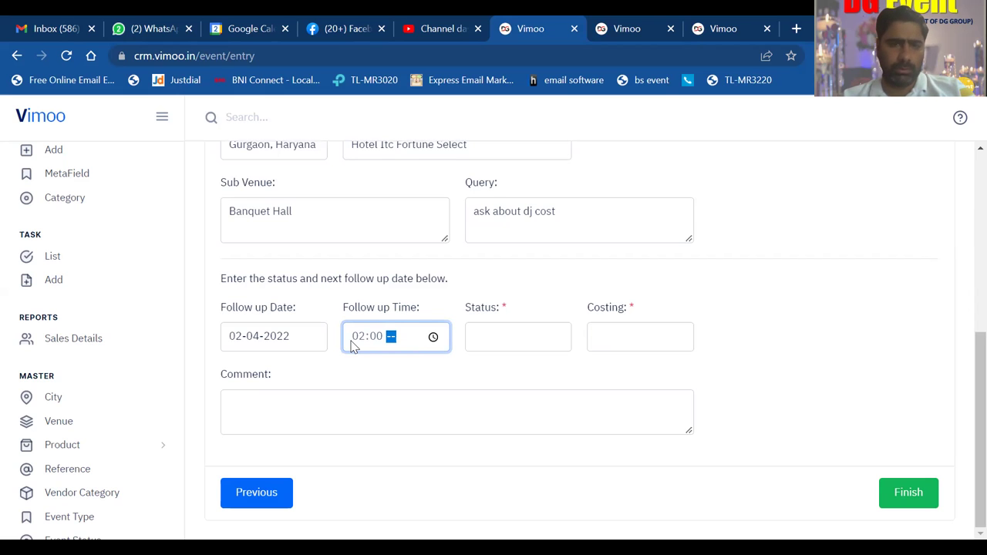
left_click(280, 335)
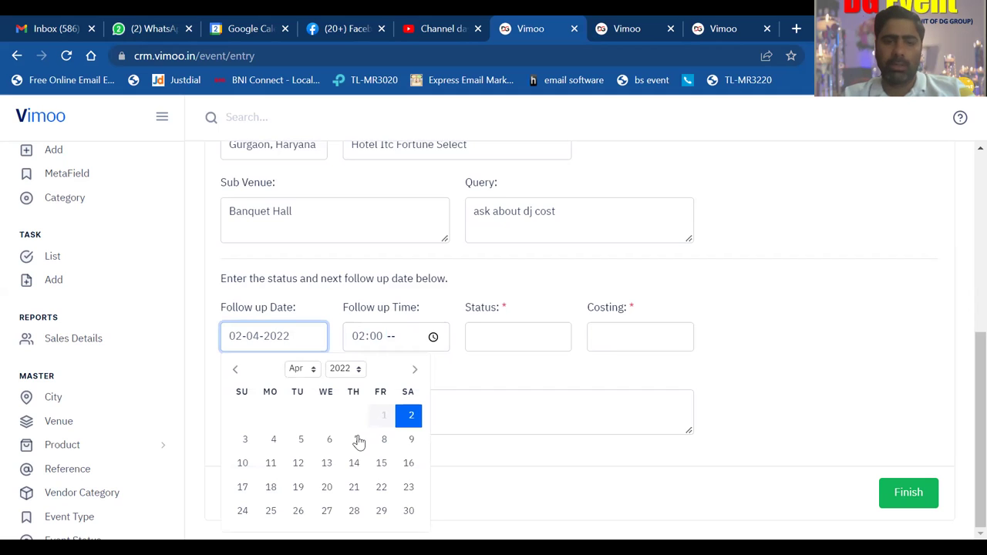
left_click(409, 440)
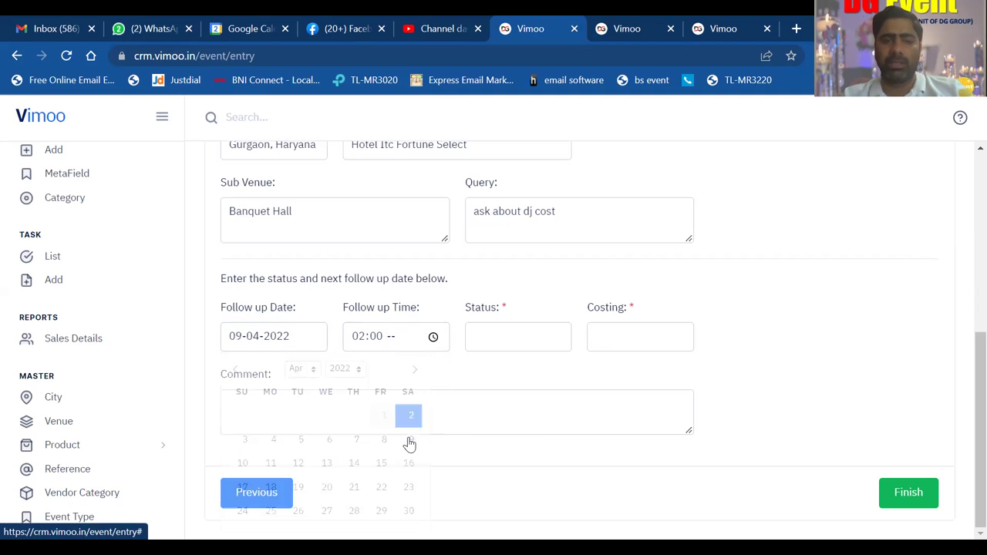
left_click(357, 337)
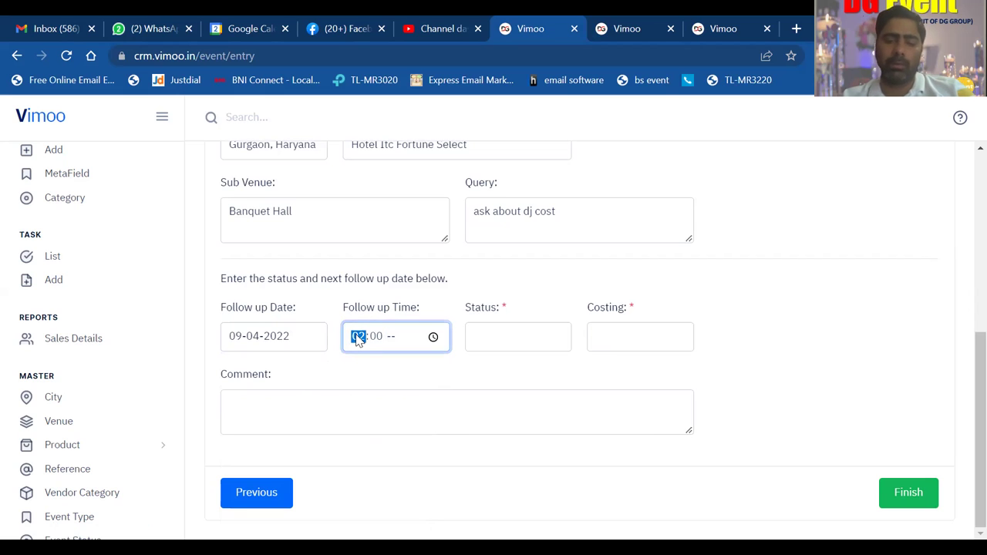
type("12")
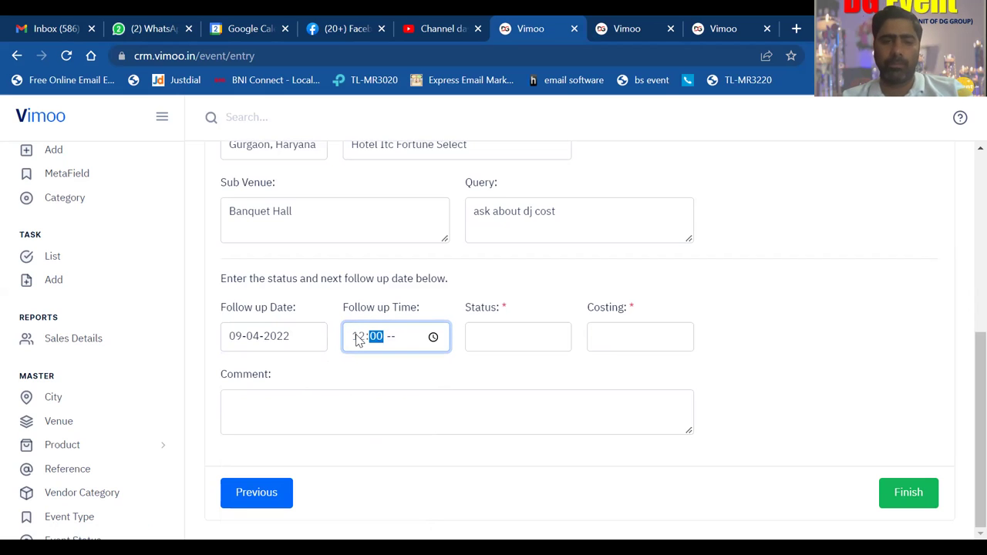
type("00p")
left_click(467, 292)
left_click(487, 340)
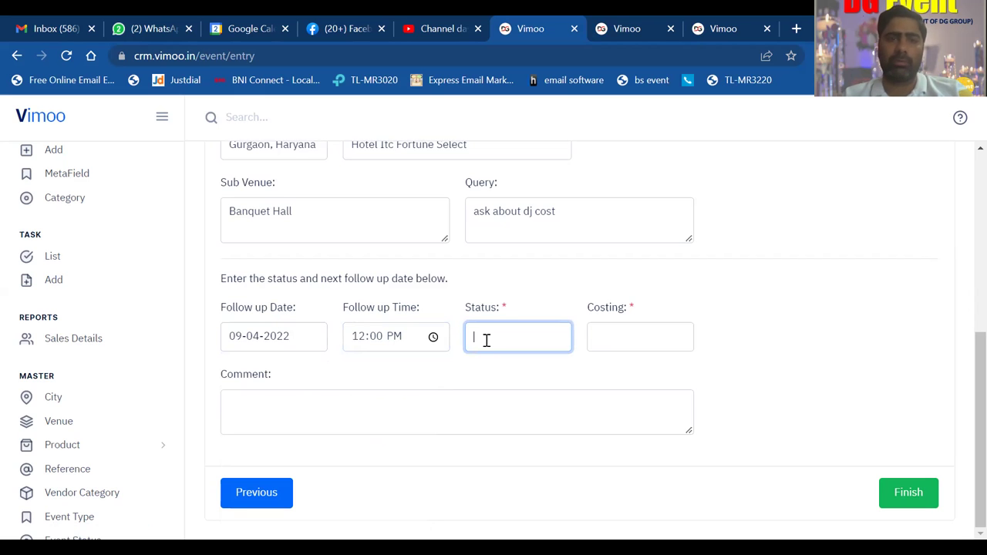
- Set the follow-up status to COLD - Hotel Visit and the costing to 4000
type("co")
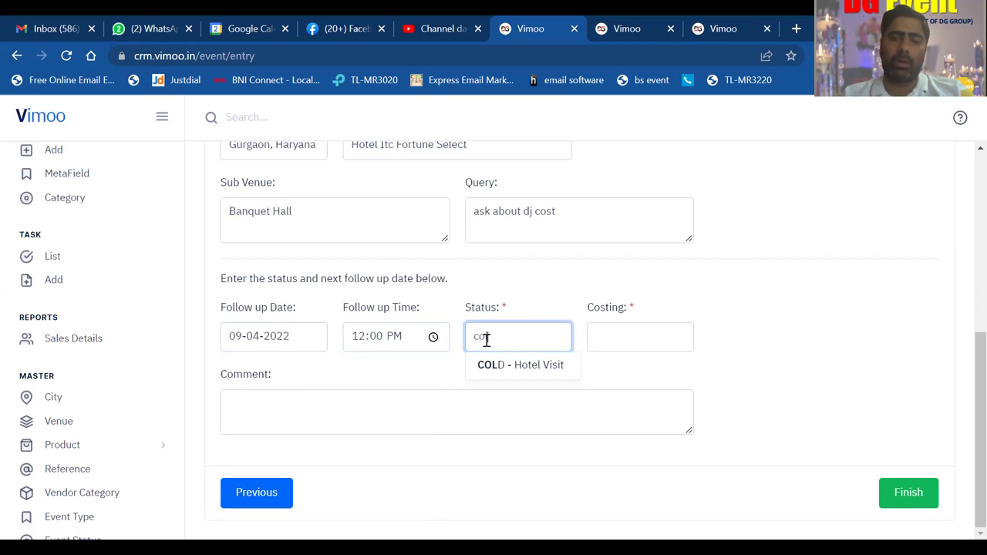
type("l")
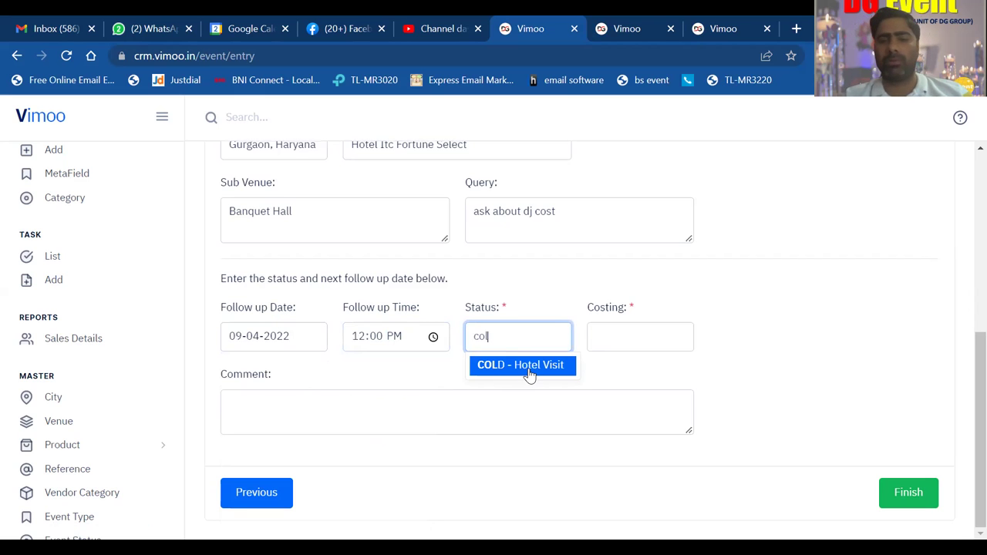
left_click(531, 374)
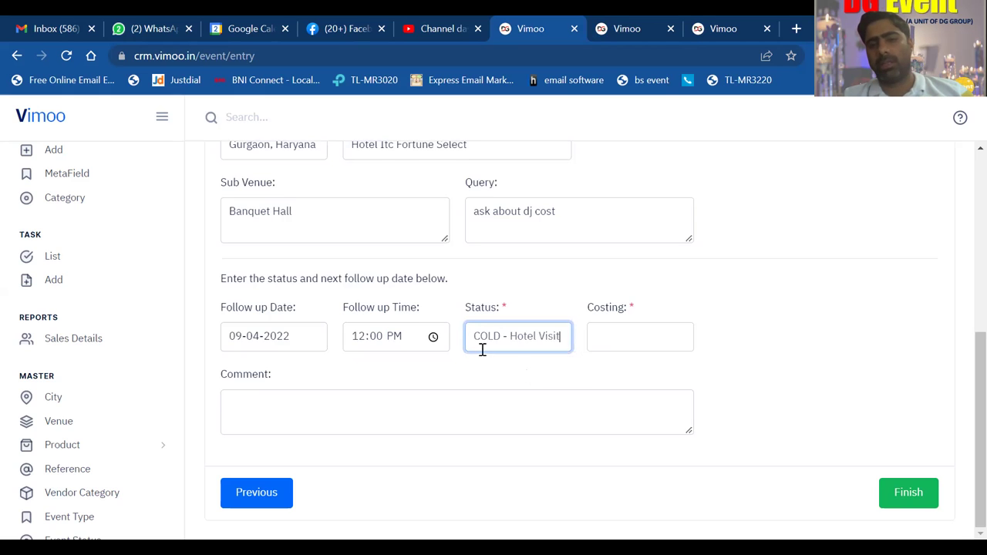
left_click(611, 336)
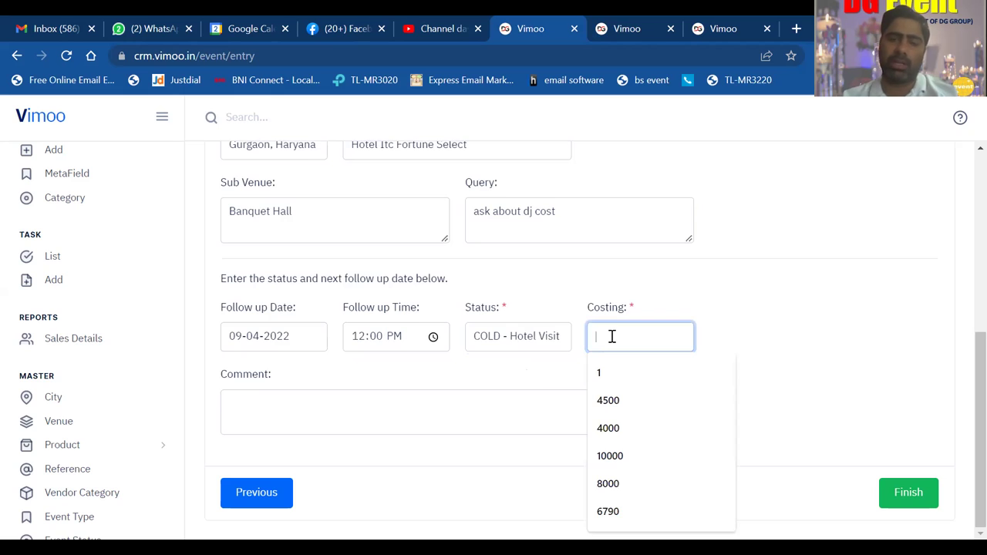
type("4000")
left_click(747, 282)
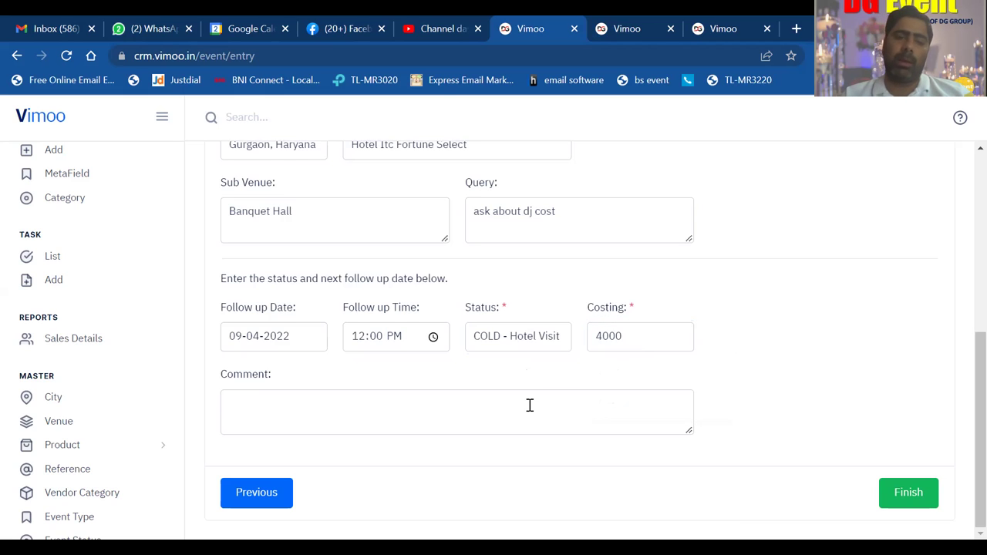
- Write the comment 'he reply meet me next Sunday or send your best rate code'
left_click(366, 413)
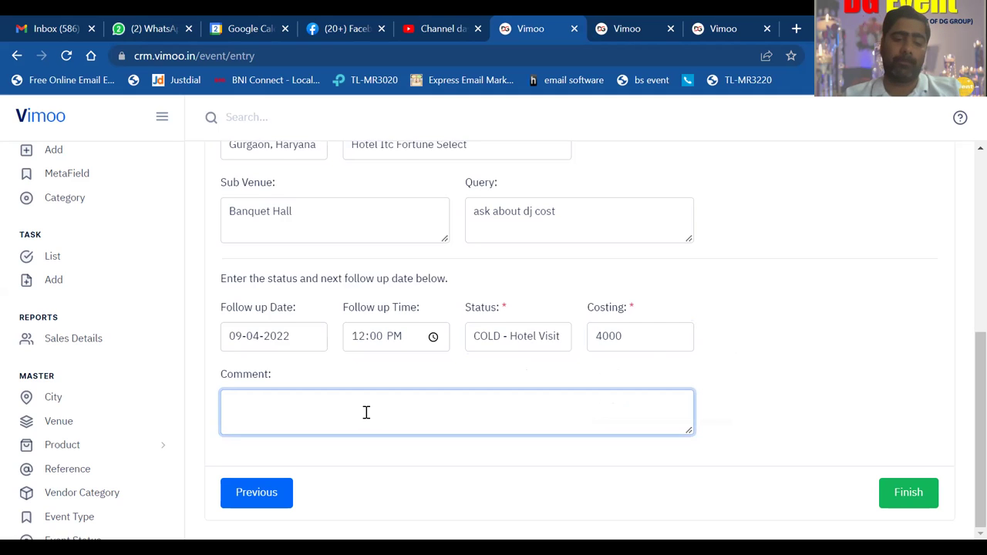
type("he ")
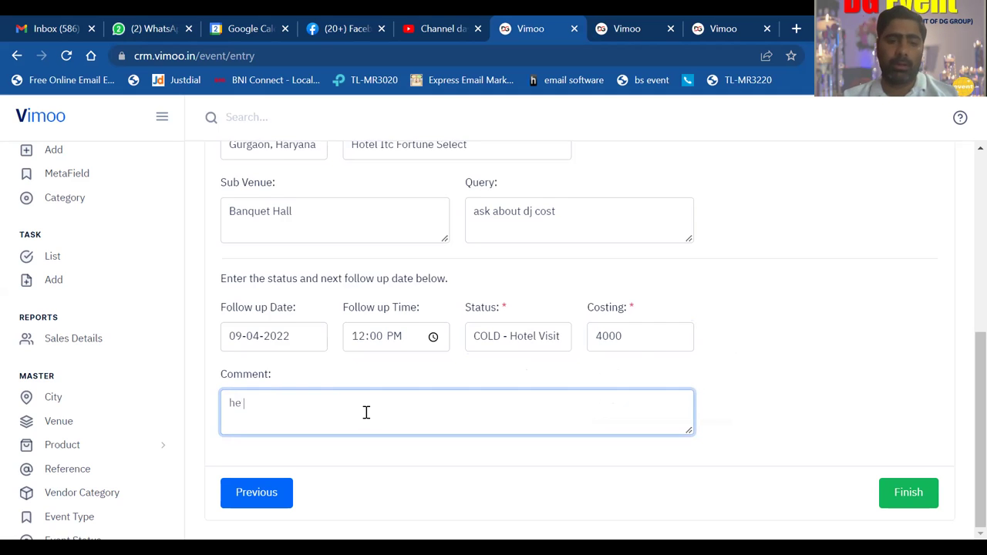
type("reply ")
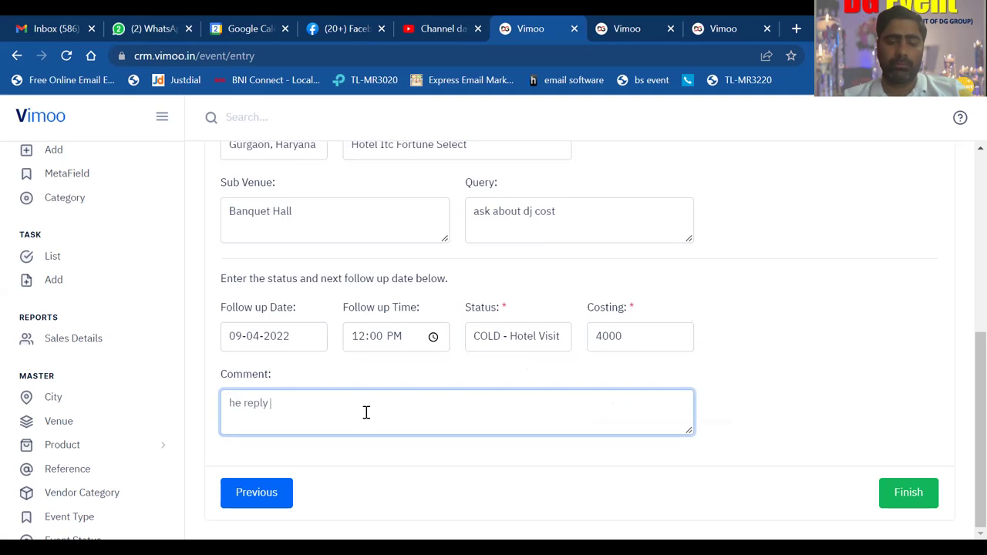
type("meet")
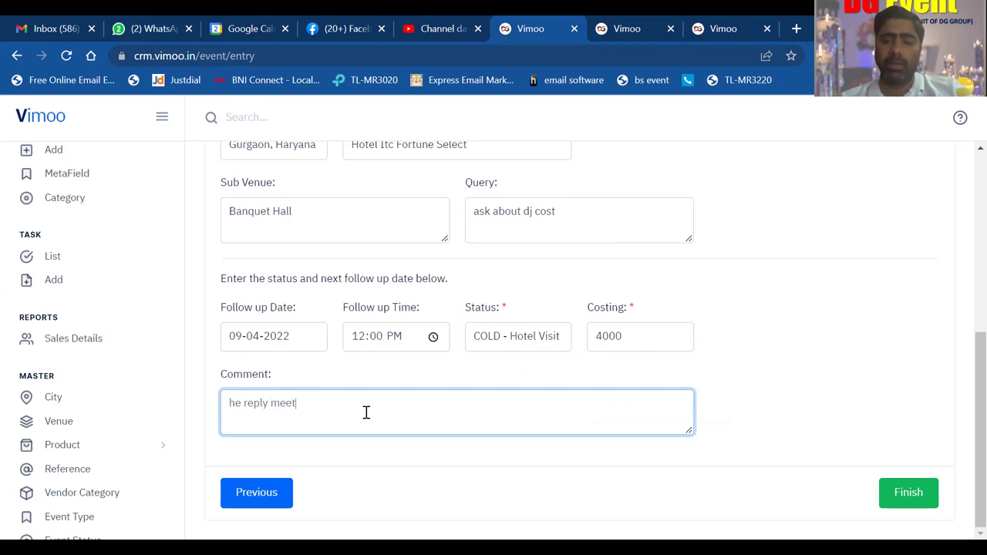
type(" me next sunday")
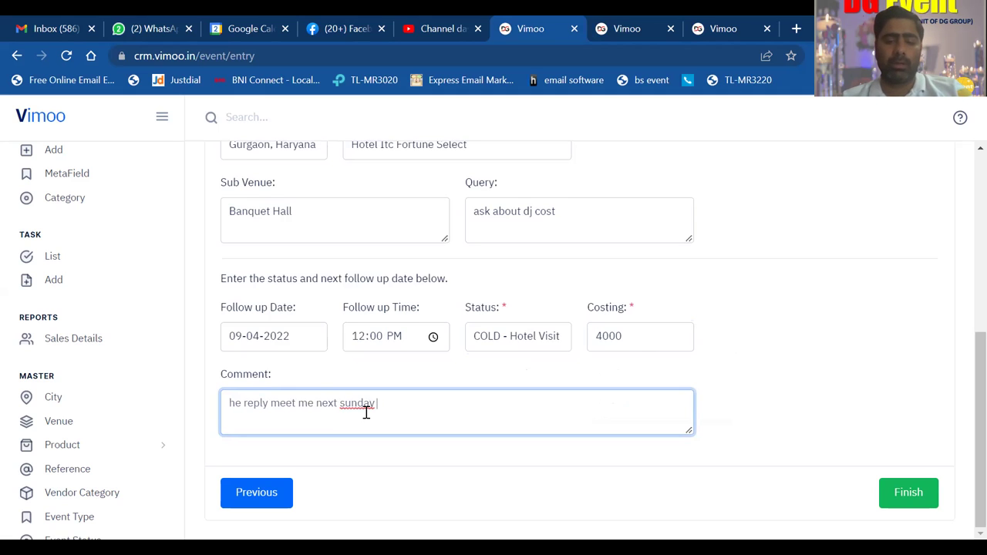
type(" or send your best rat")
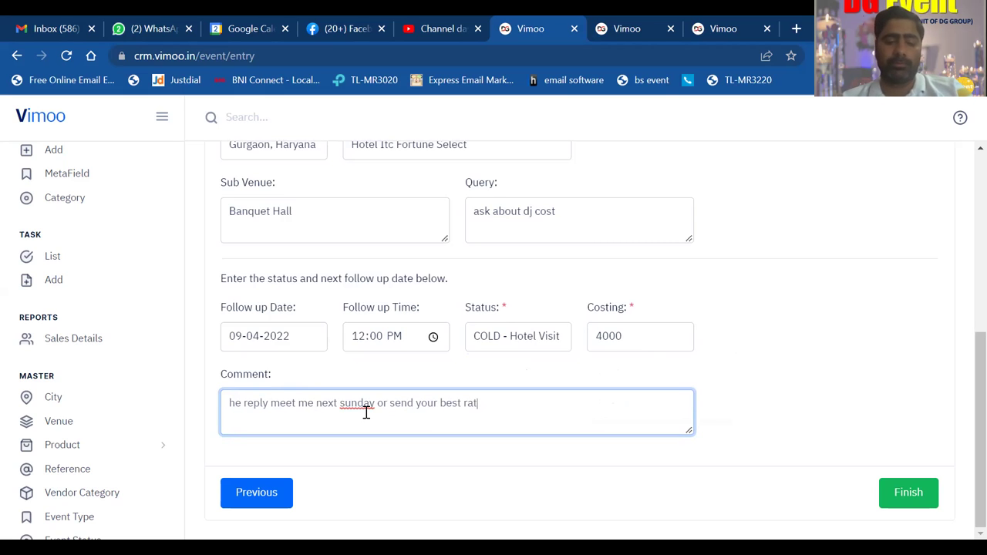
type("e code")
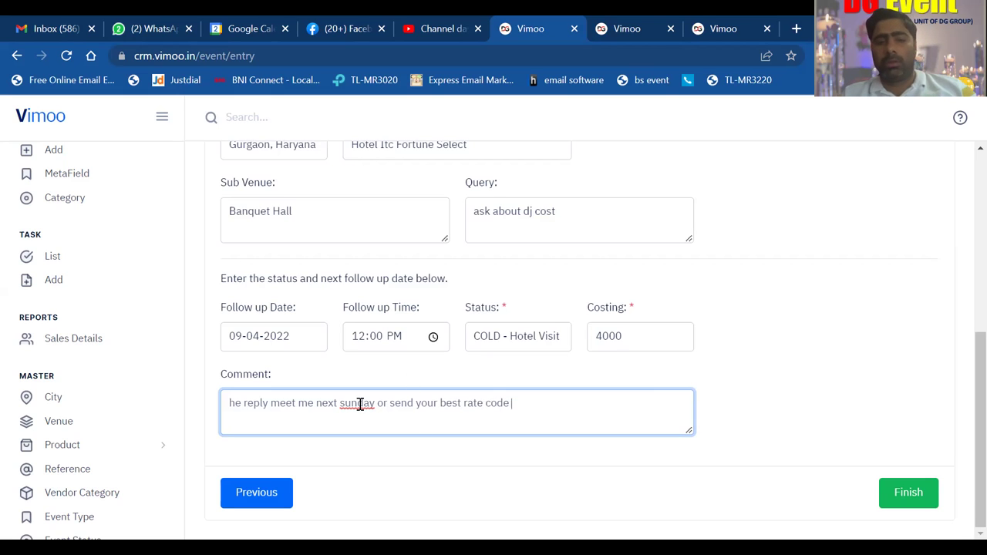
right_click(358, 405)
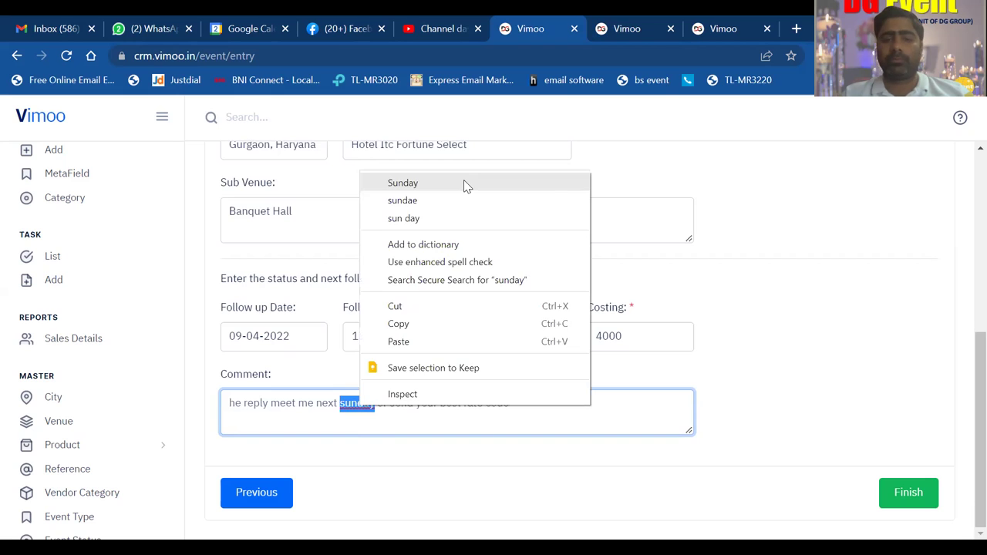
left_click(464, 180)
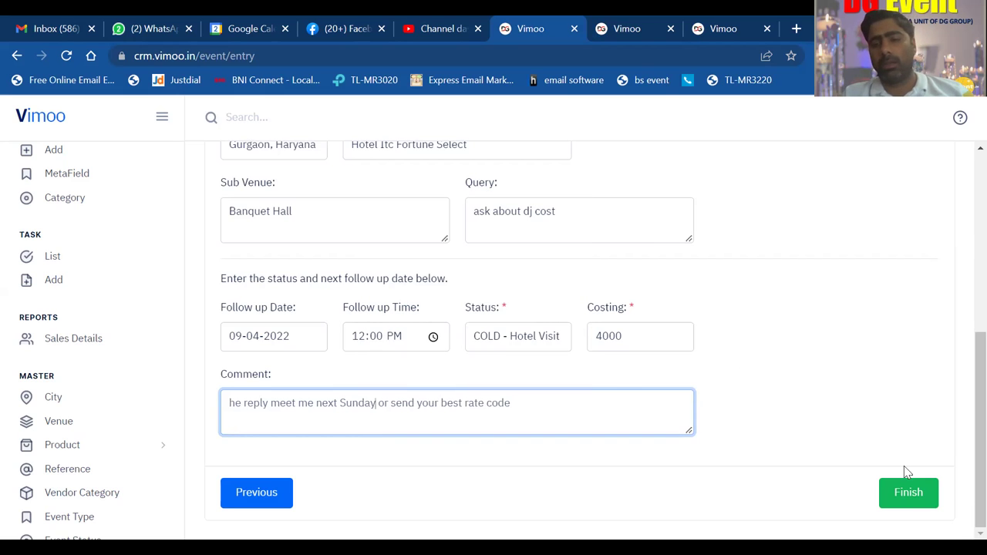
- Finish and save the new event with its follow-up details
left_click(908, 493)
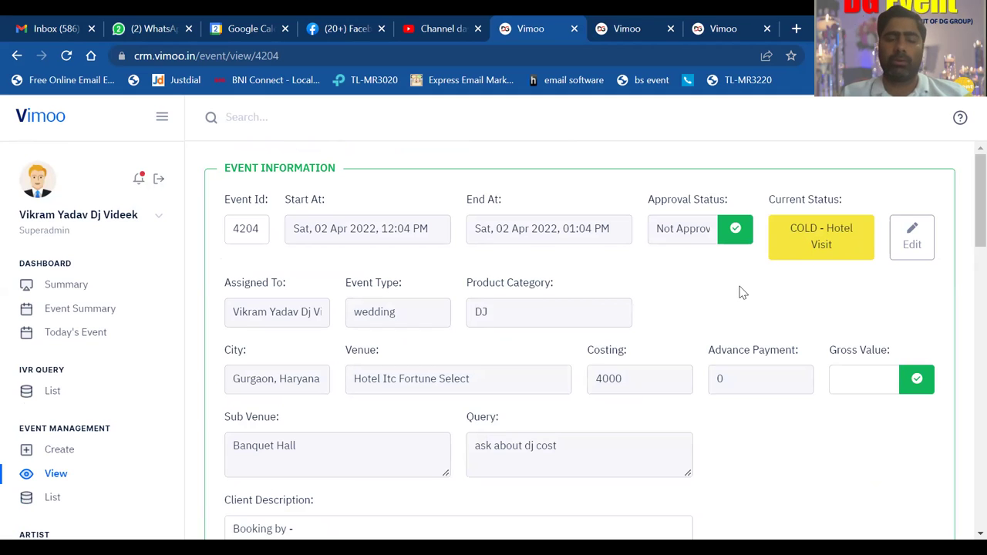
scroll(739, 292, "down", 5)
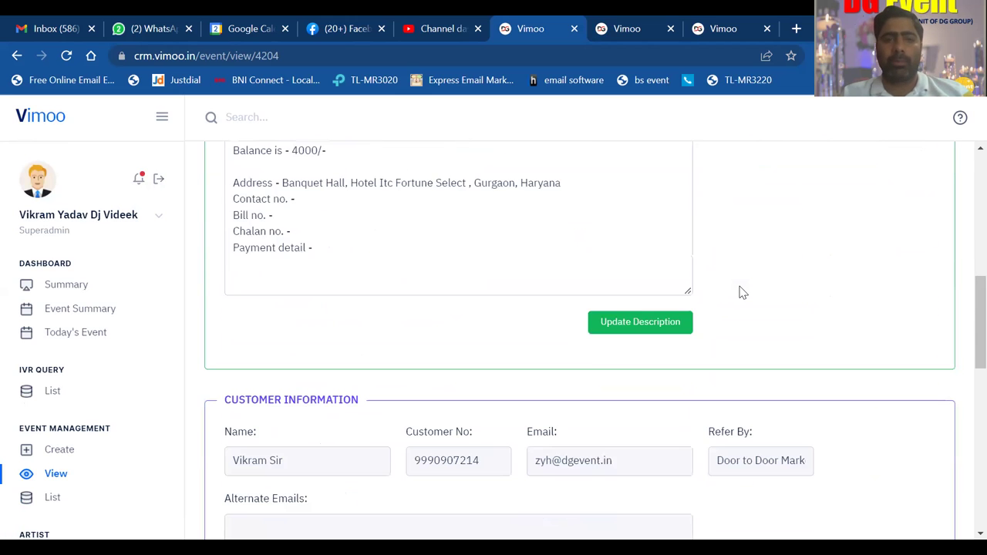
scroll(739, 292, "up", 5)
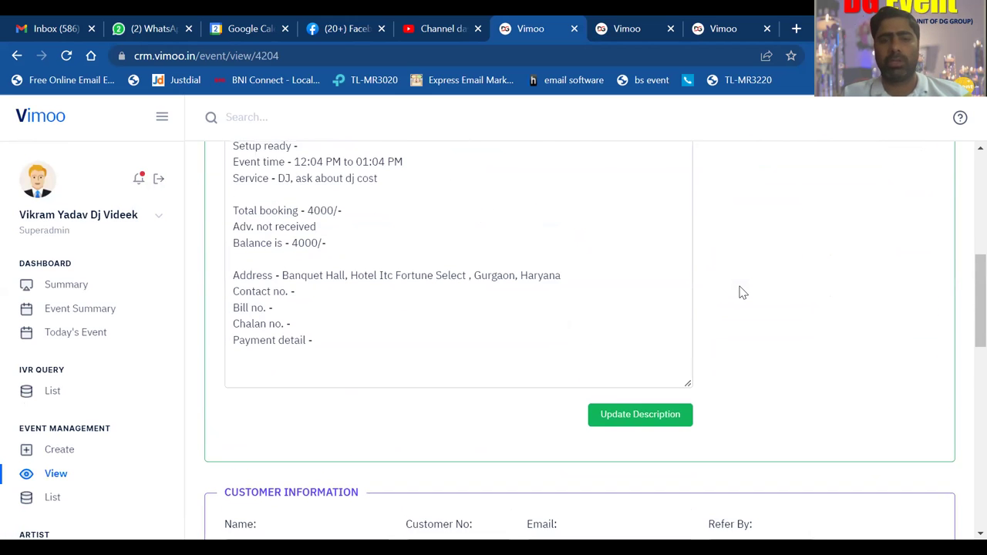
- Review the event page and its Event Logs, showing log 8082 as COLD - Hotel Visit
scroll(739, 293, "down", 6)
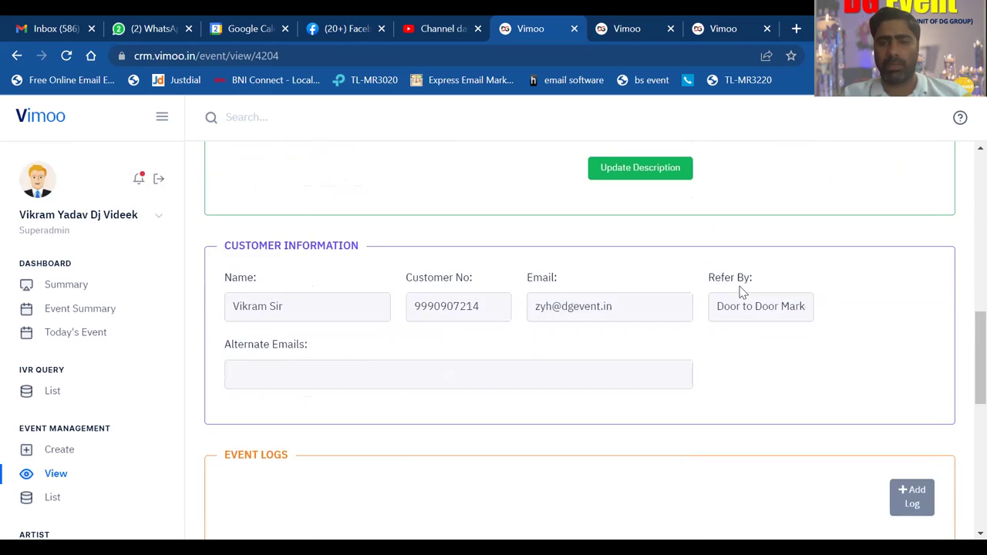
scroll(742, 293, "down", 1)
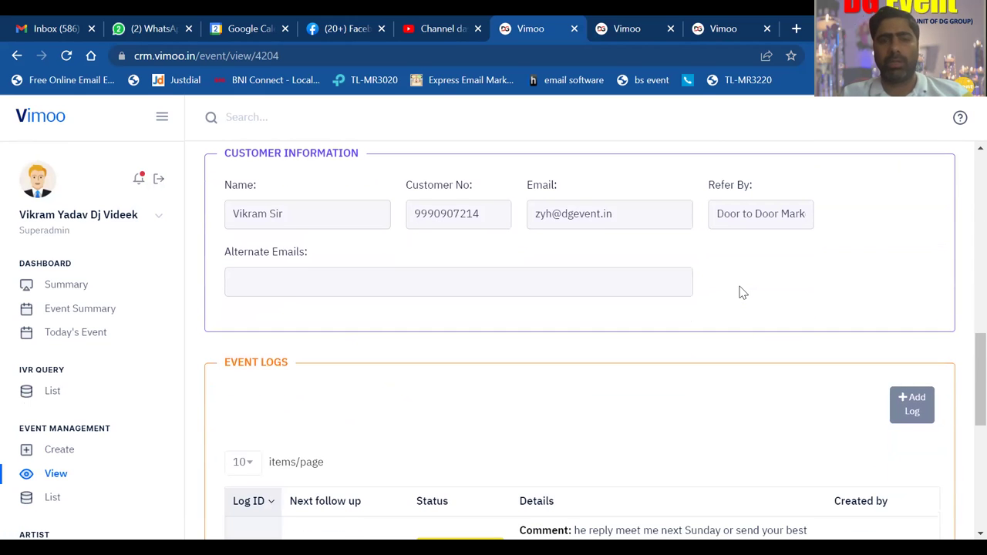
scroll(742, 293, "up", 3)
scroll(742, 292, "down", 2)
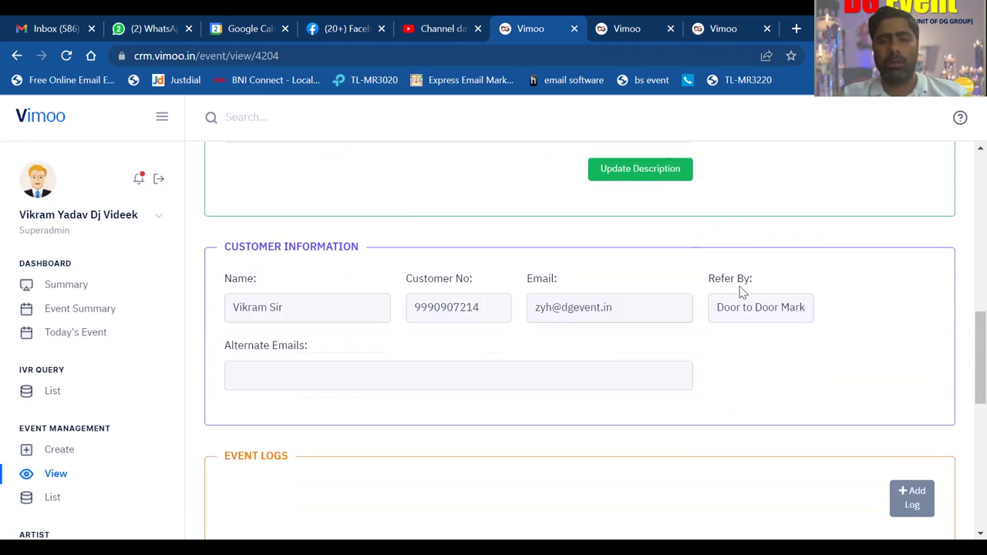
scroll(741, 290, "down", 1)
scroll(740, 286, "down", 4)
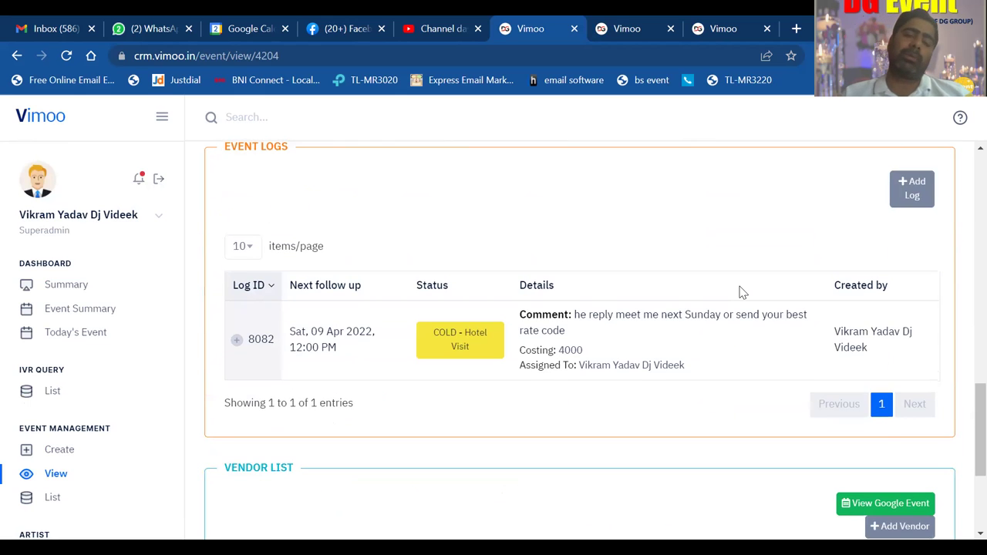
scroll(740, 291, "down", 3)
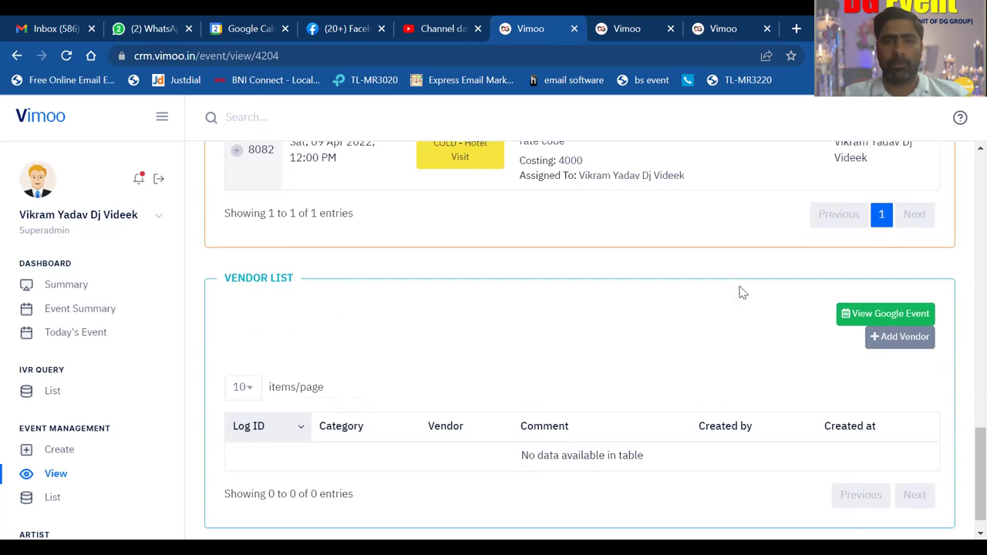
scroll(740, 292, "up", 4)
scroll(741, 292, "down", 2)
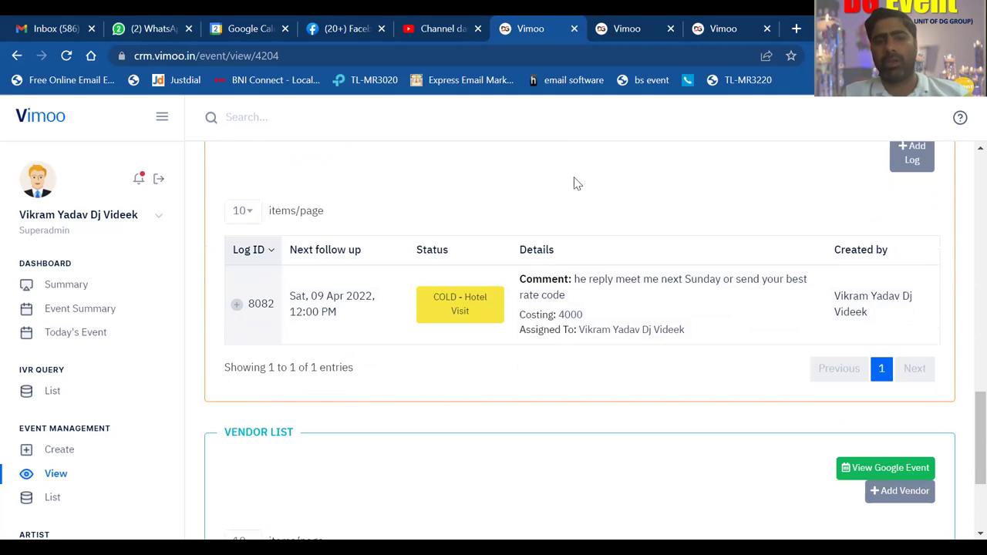
scroll(576, 184, "up", 10)
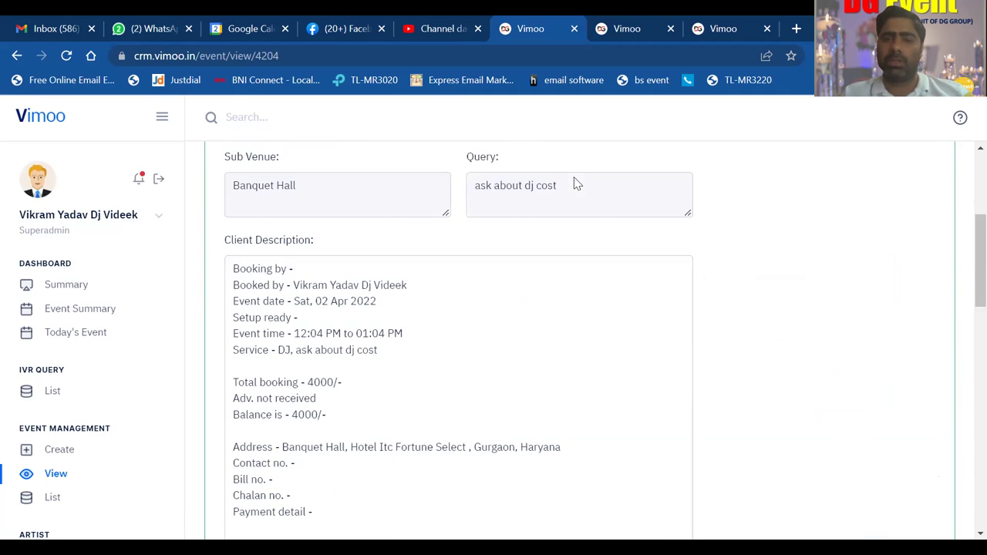
scroll(577, 183, "down", 4)
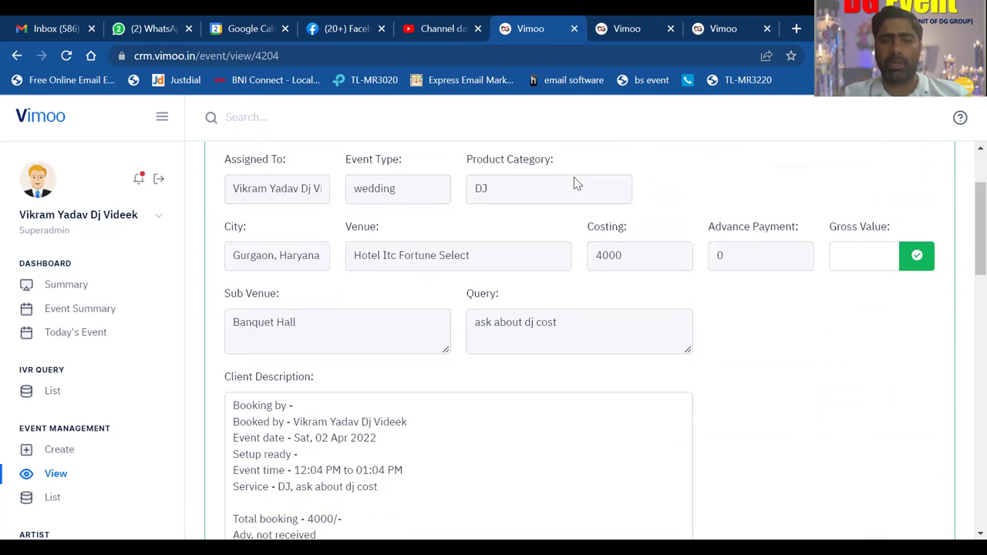
scroll(577, 184, "down", 5)
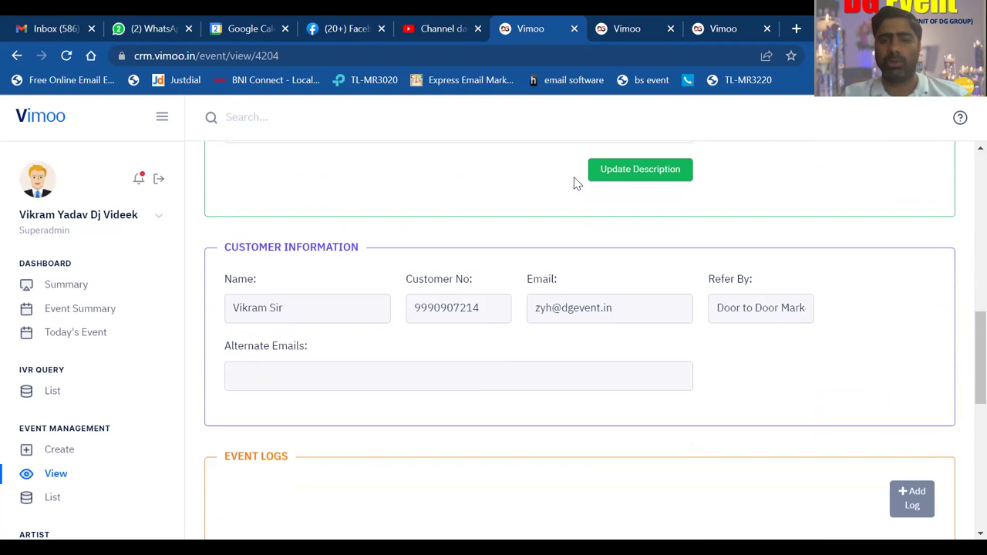
scroll(577, 183, "down", 3)
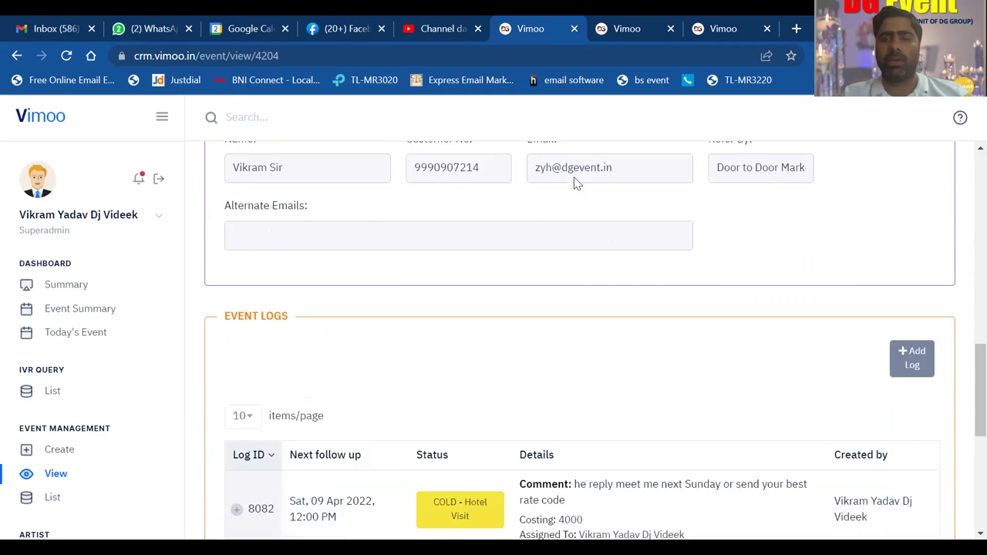
scroll(577, 184, "down", 1)
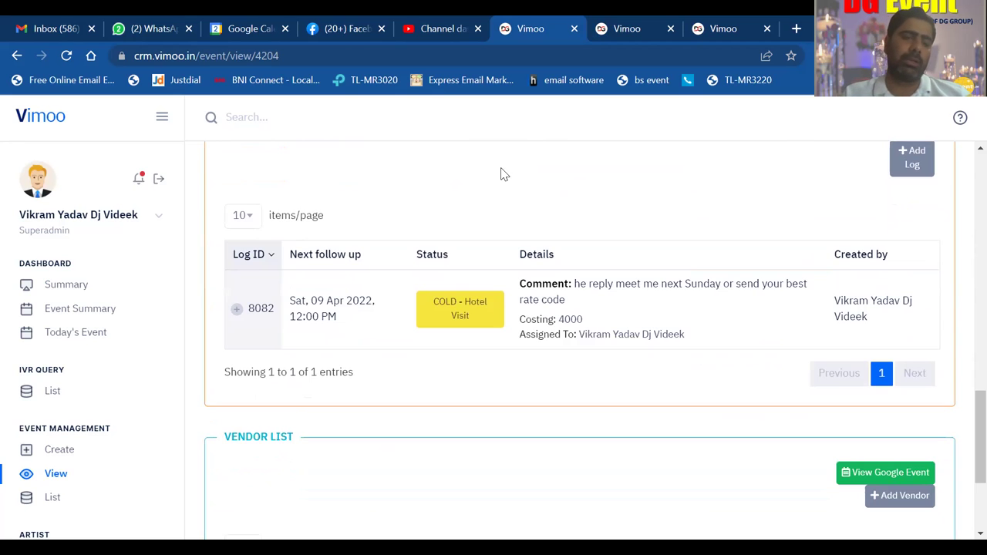
- In the Event Master list, search a customer name then clear it so #4204 shows first
left_click(50, 498)
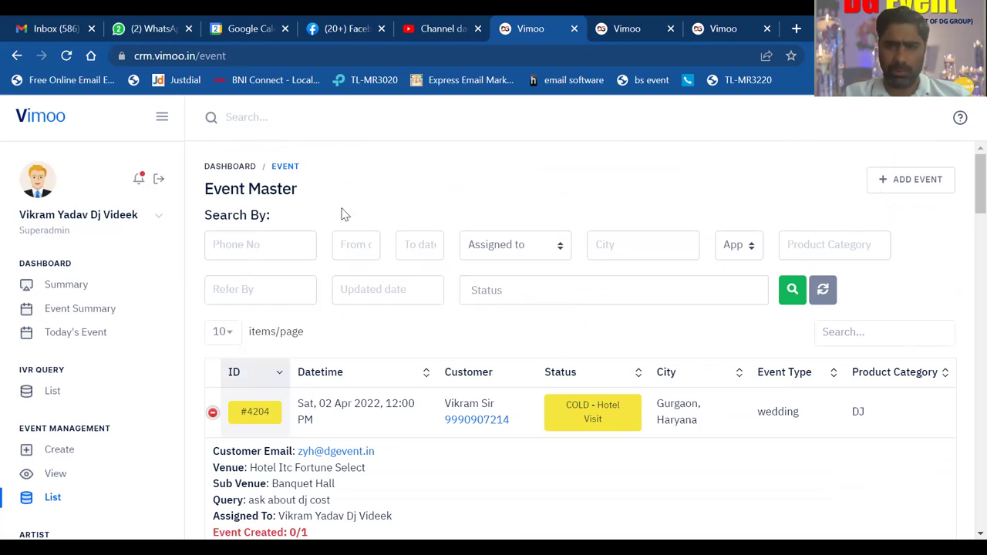
left_click(840, 334)
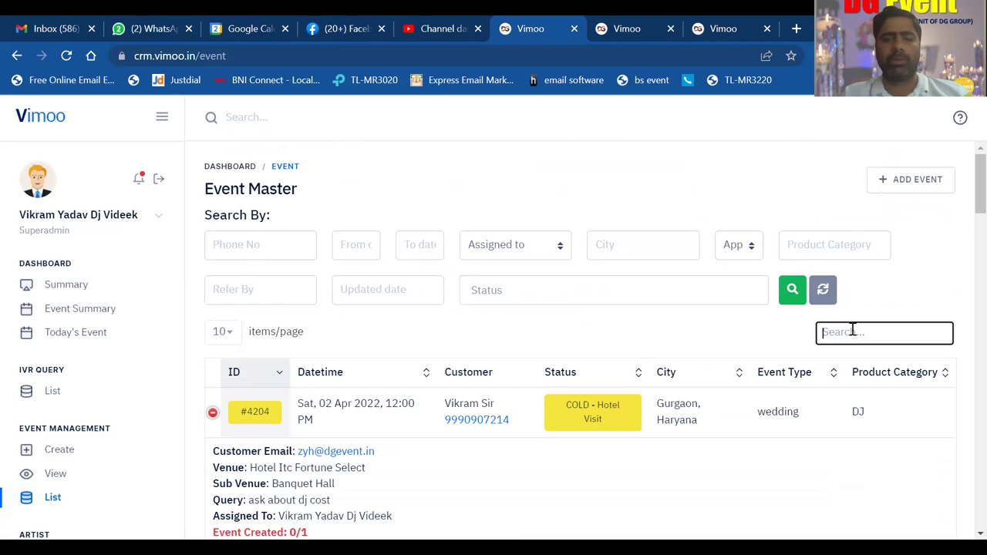
type("v")
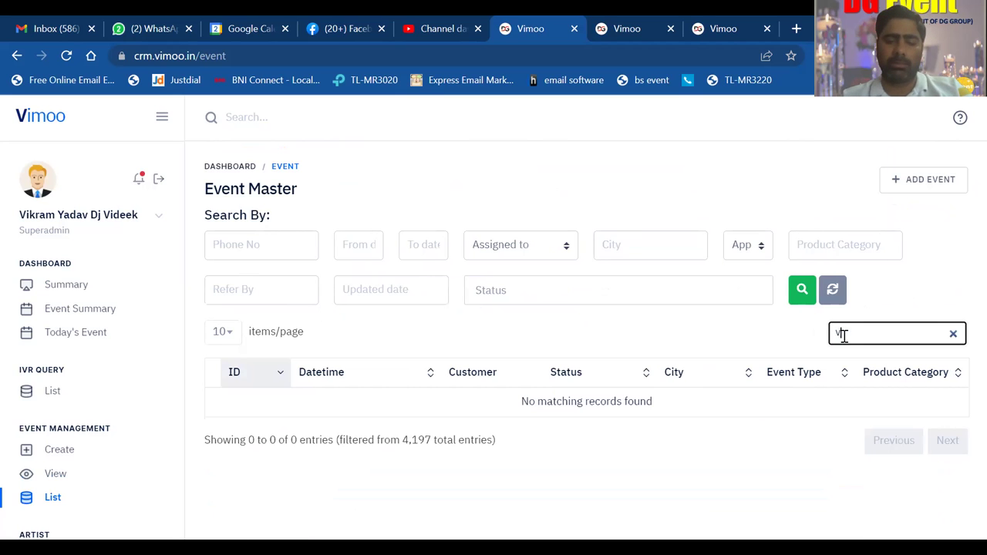
type("ikram")
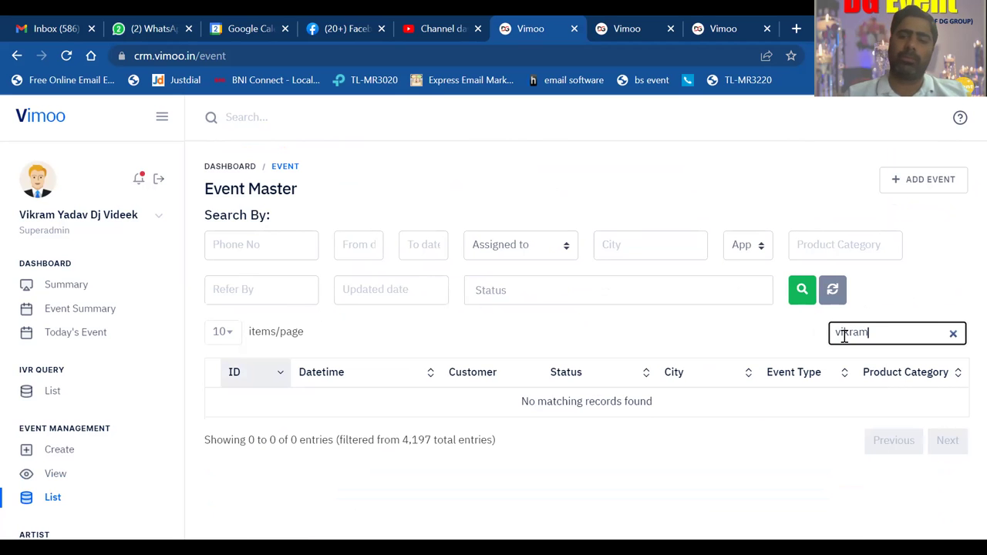
key("BackSpace")
key("BackSpace")
key("BackSpace")
key("BackSpace")
key("BackSpace")
key("BackSpace")
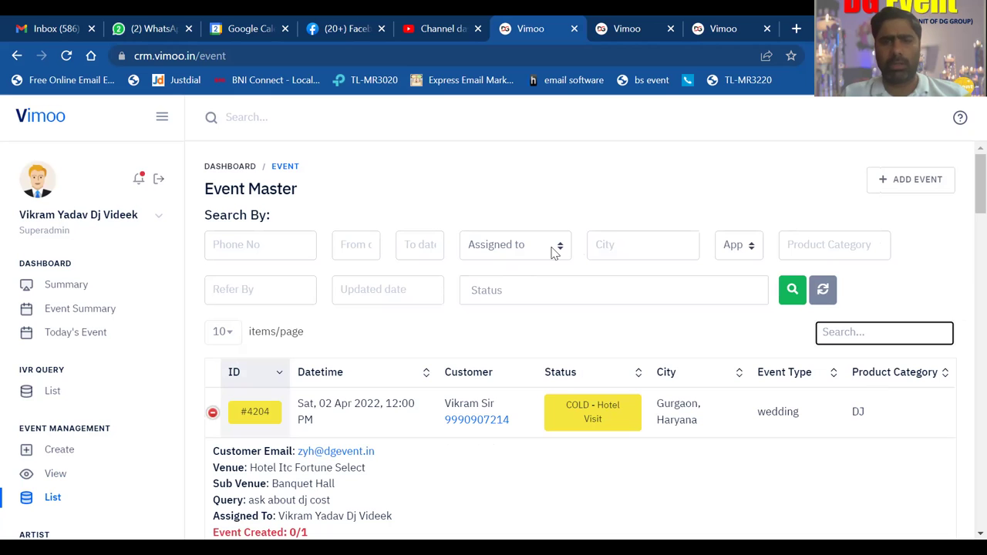
left_click(435, 331)
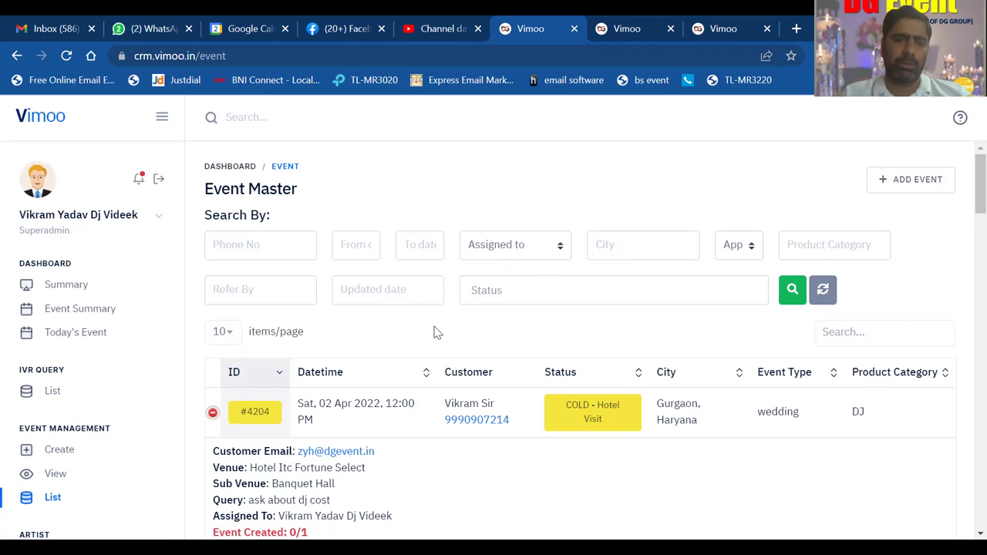
scroll(435, 332, "down", 1)
scroll(434, 332, "down", 1)
scroll(435, 332, "up", 2)
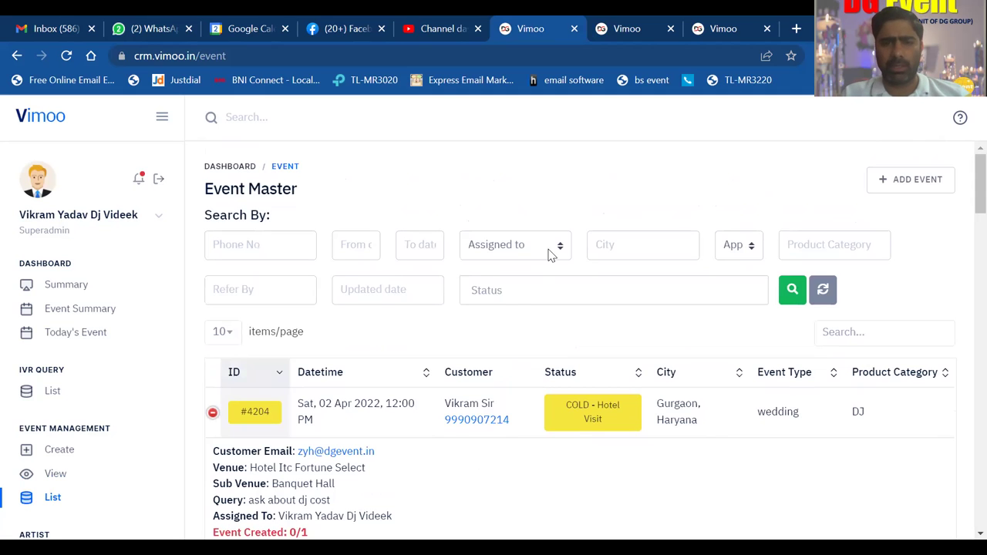
- Filter the Event Master list by status COLD - Hotel Visit, listing #4204 and #4029
left_click(552, 255)
left_click(756, 255)
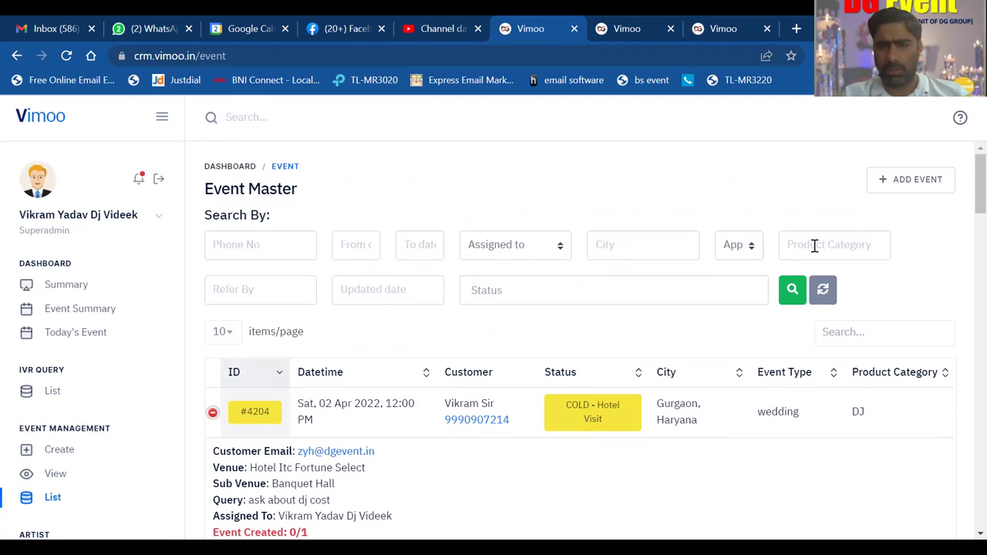
left_click(518, 286)
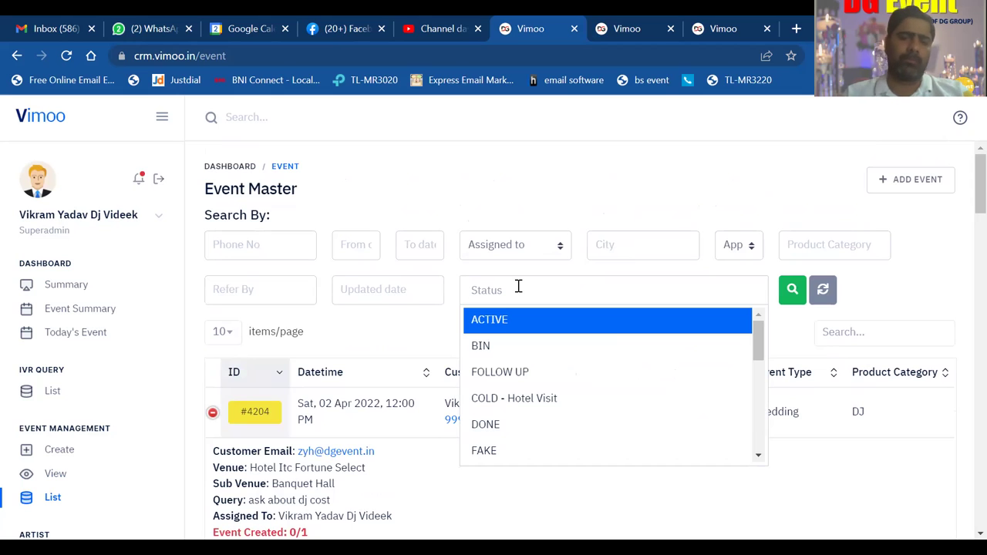
left_click(578, 400)
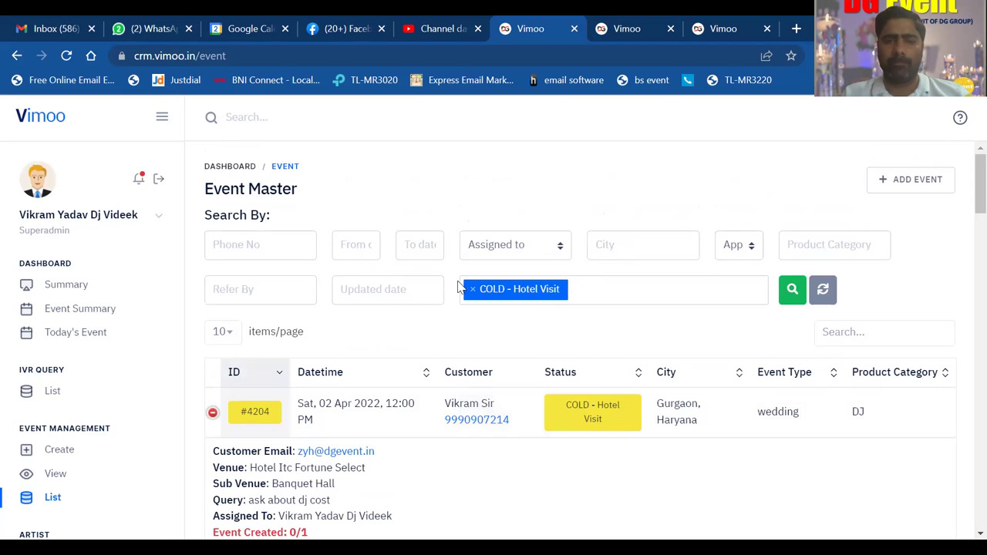
left_click(793, 291)
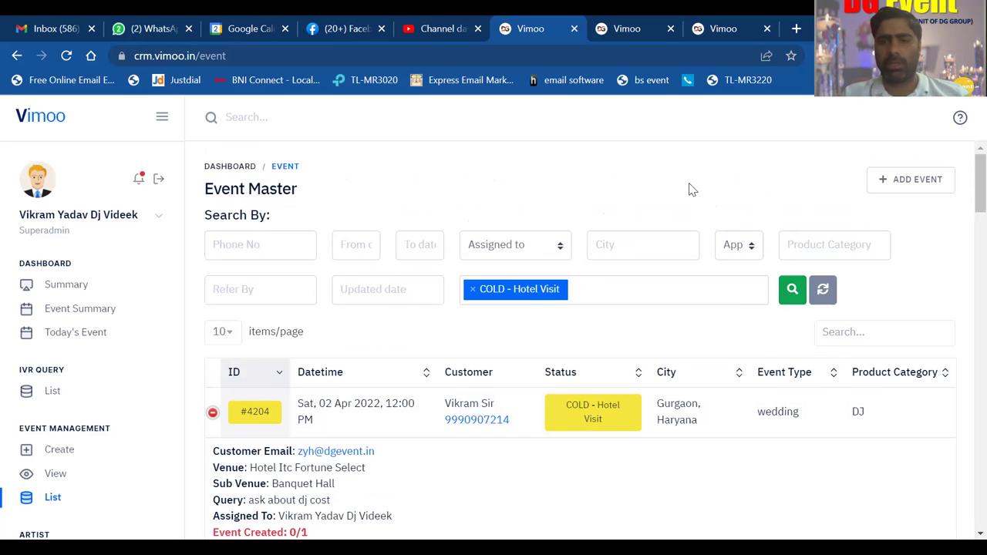
scroll(692, 187, "down", 2)
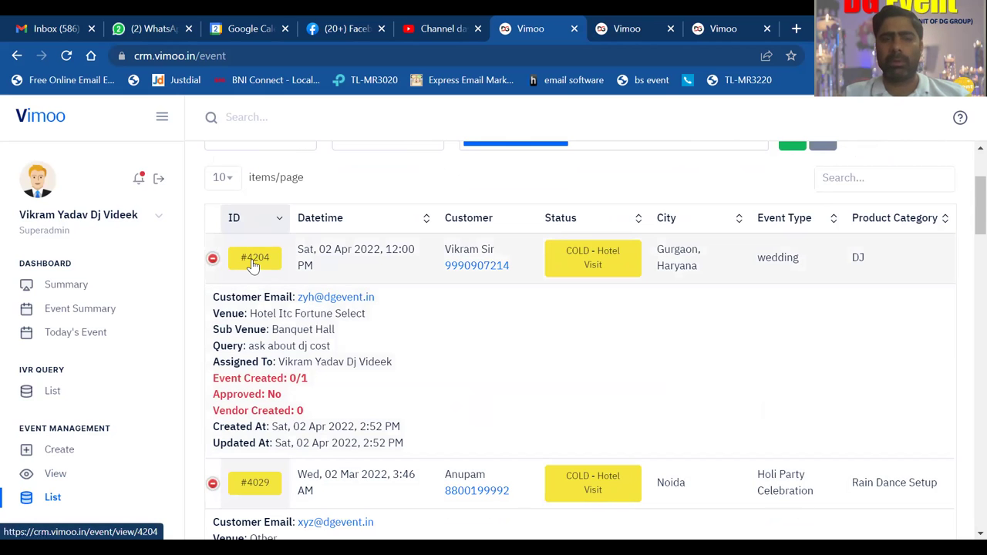
- Open event #4204's details and start a new entry from its Event Logs section
left_click(253, 265)
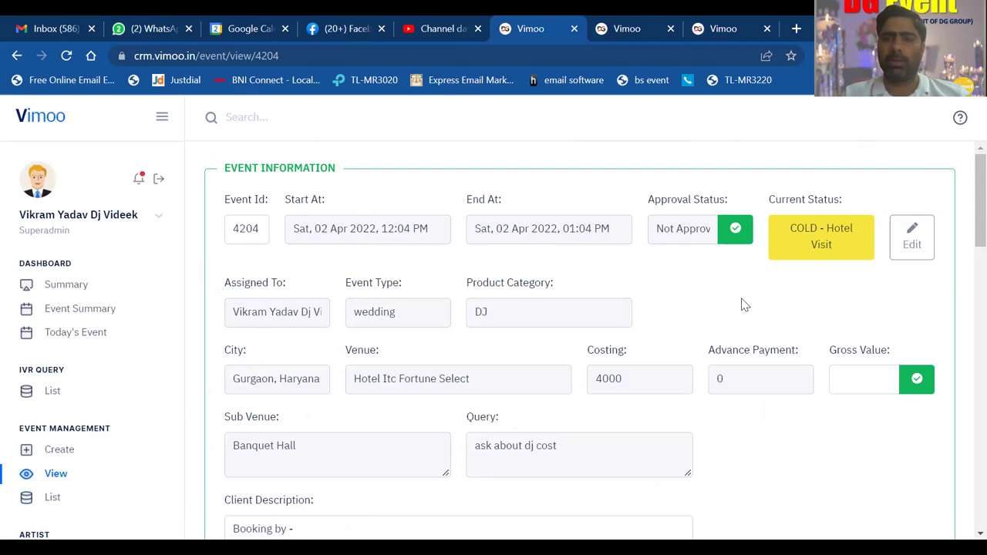
scroll(743, 304, "down", 7)
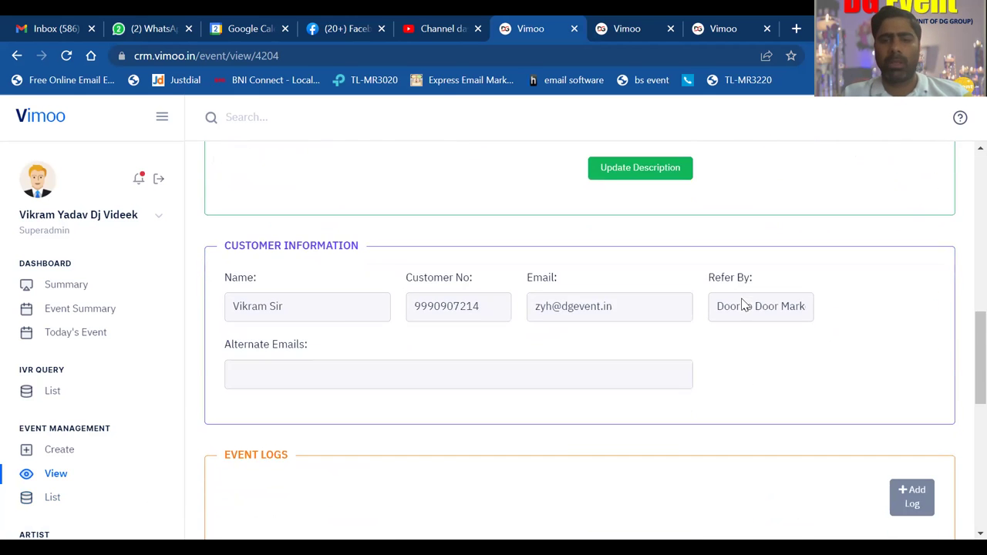
scroll(743, 304, "down", 4)
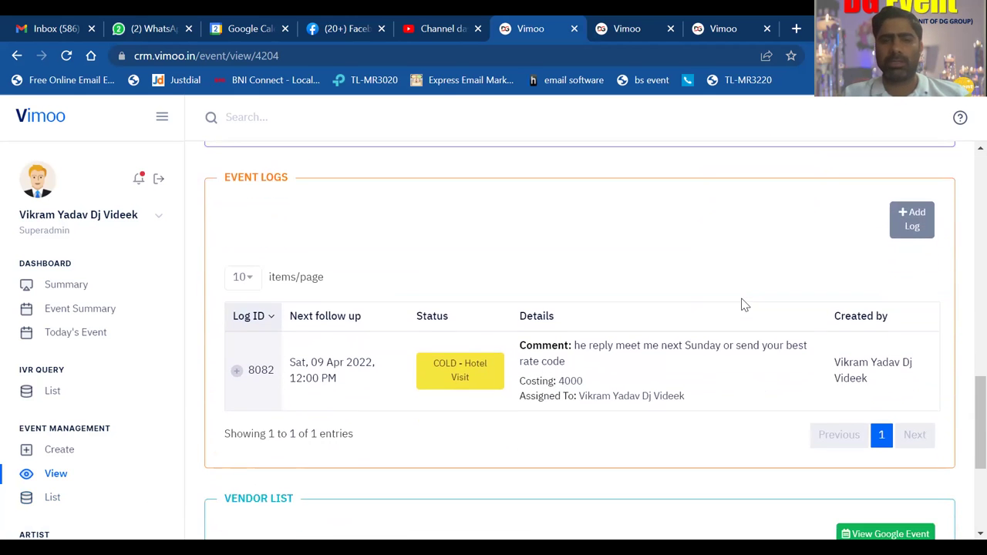
scroll(743, 305, "down", 1)
scroll(743, 304, "up", 1)
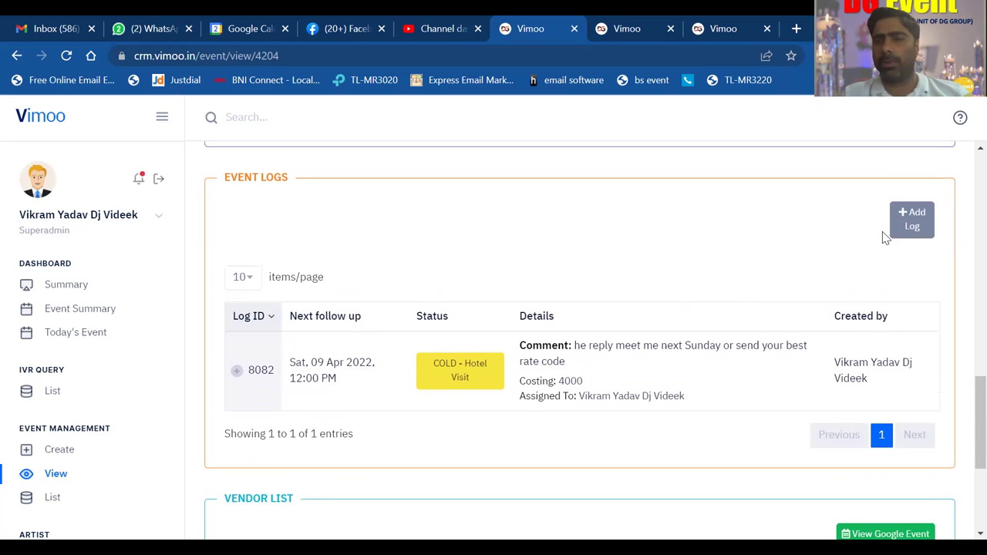
left_click(908, 228)
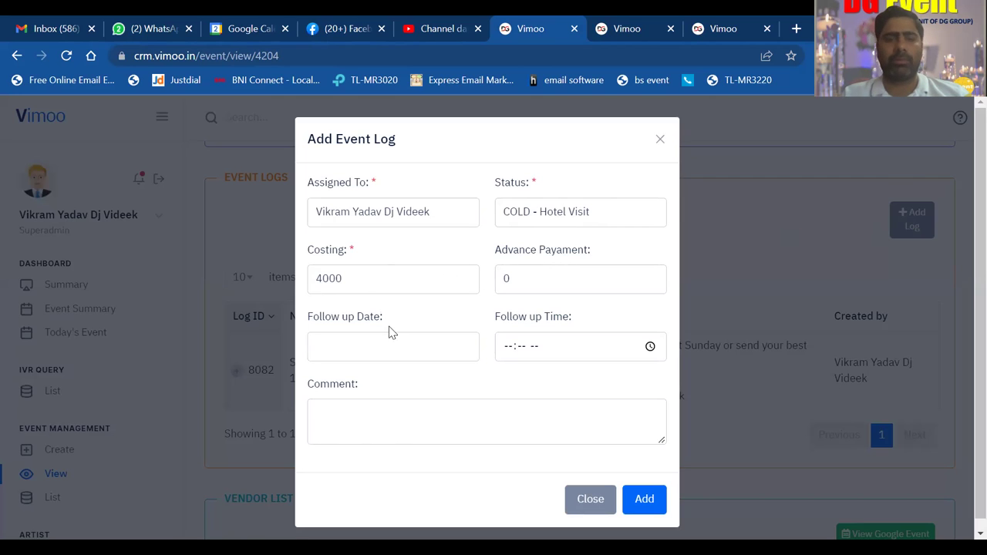
- Set the log's follow-up date to 10-04-2022 and time to 02:00 PM
left_click(370, 345)
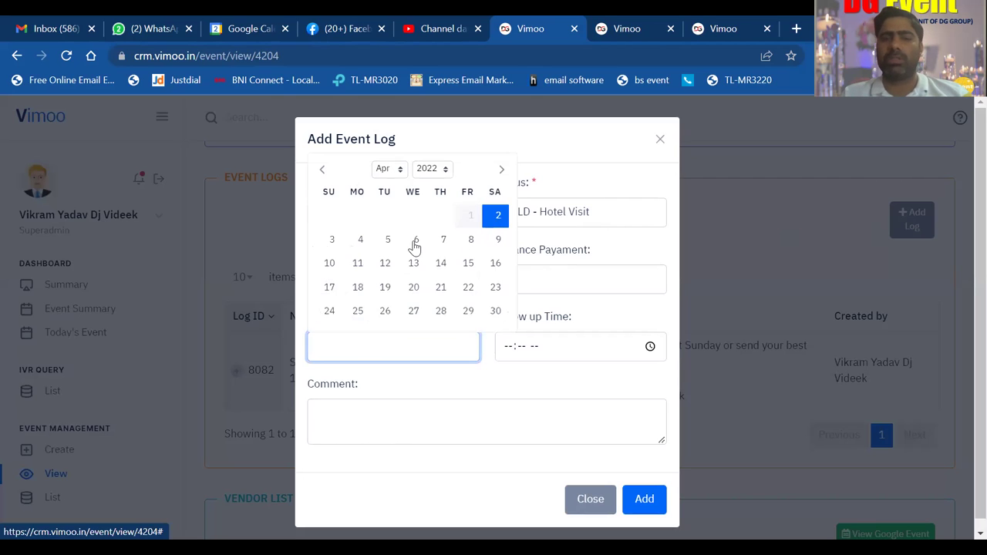
left_click(328, 266)
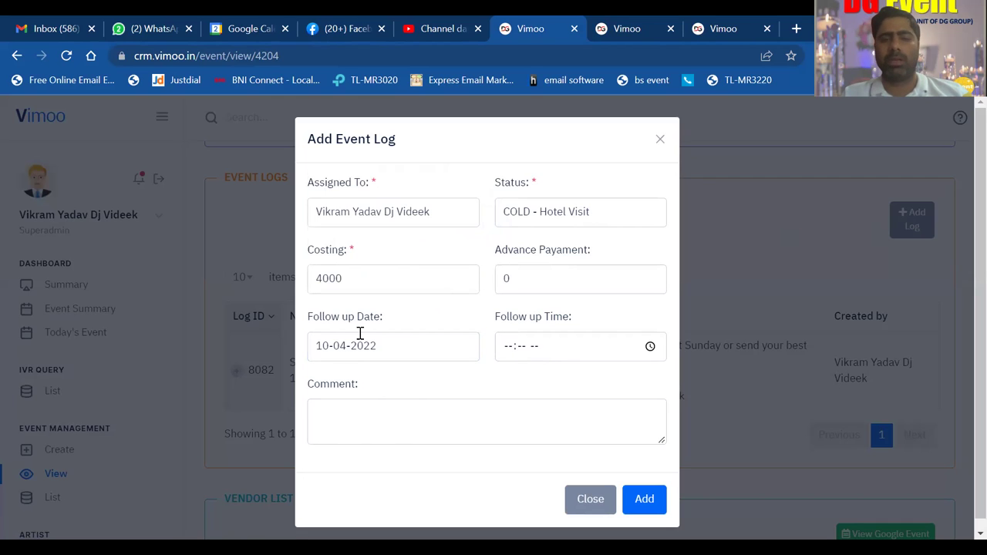
left_click(503, 357)
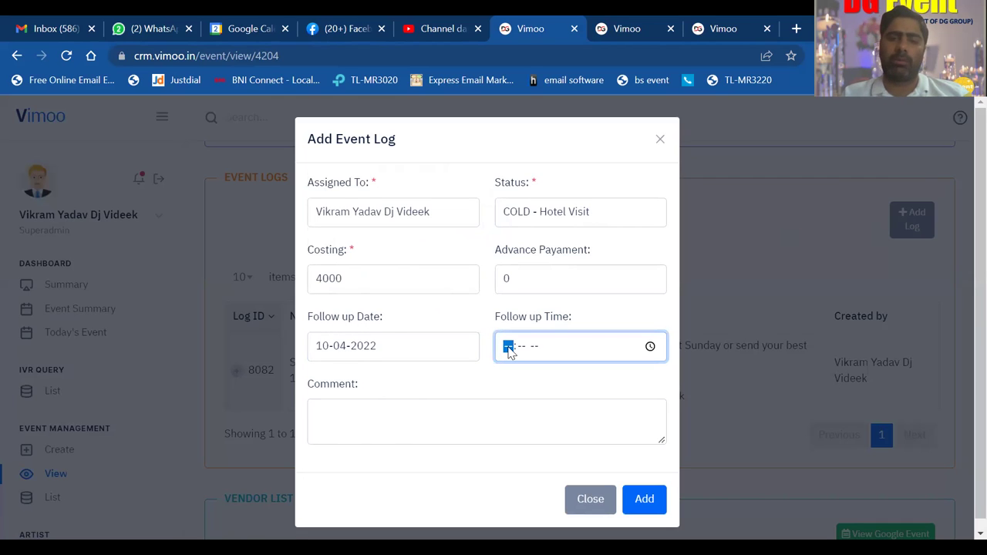
type("02")
type("00 PM")
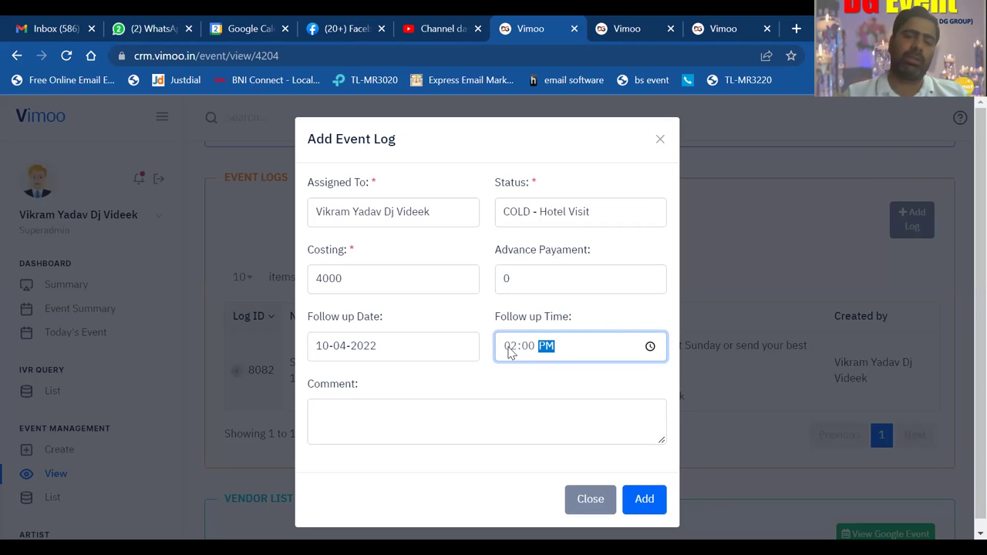
type("p")
left_click(487, 386)
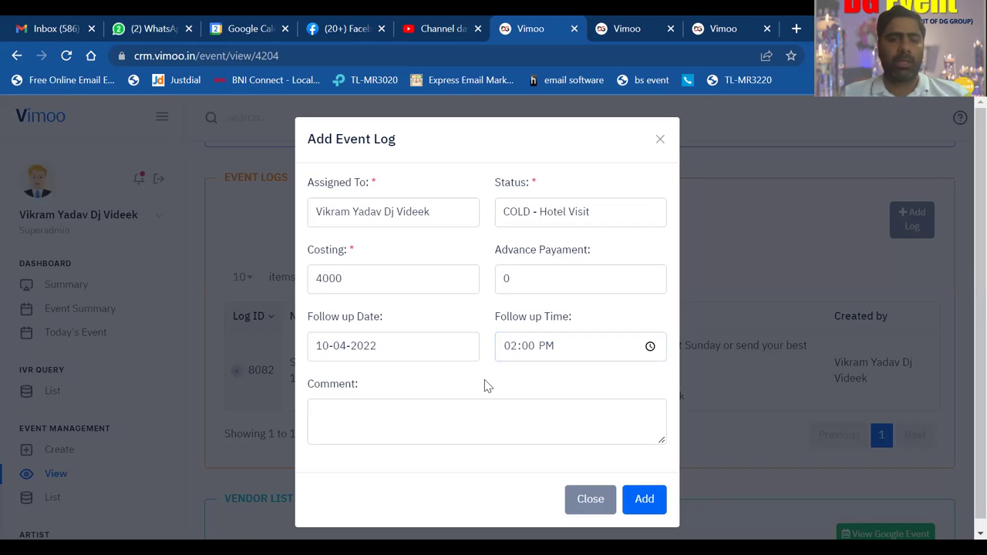
scroll(488, 385, "down", 1)
- Enter the log comment 'meet next time ......'
left_click(439, 415)
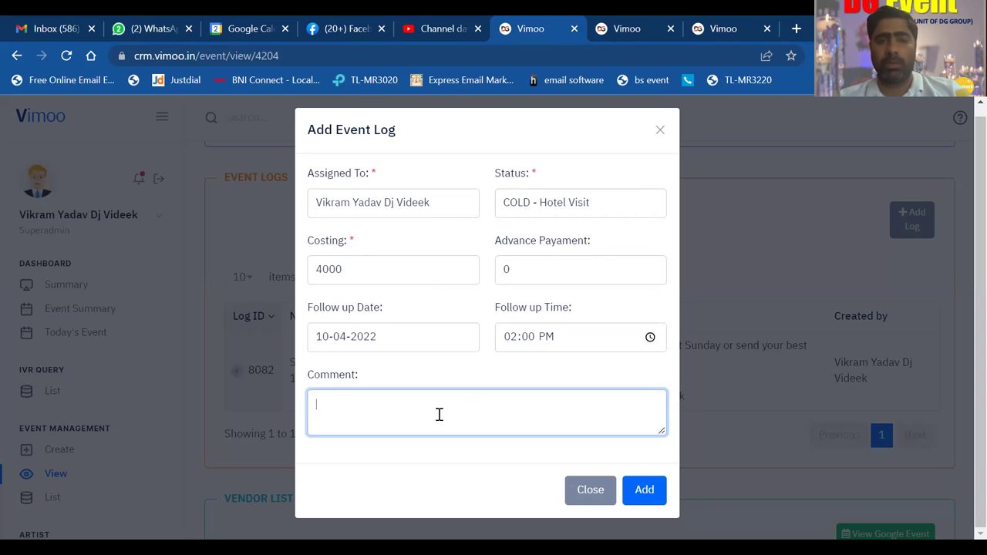
type("meet")
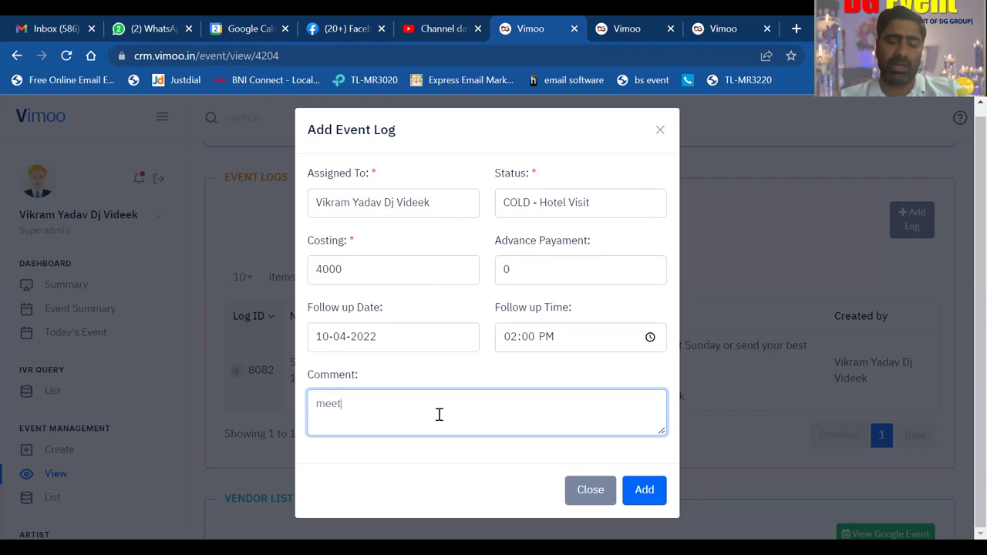
type(" next ")
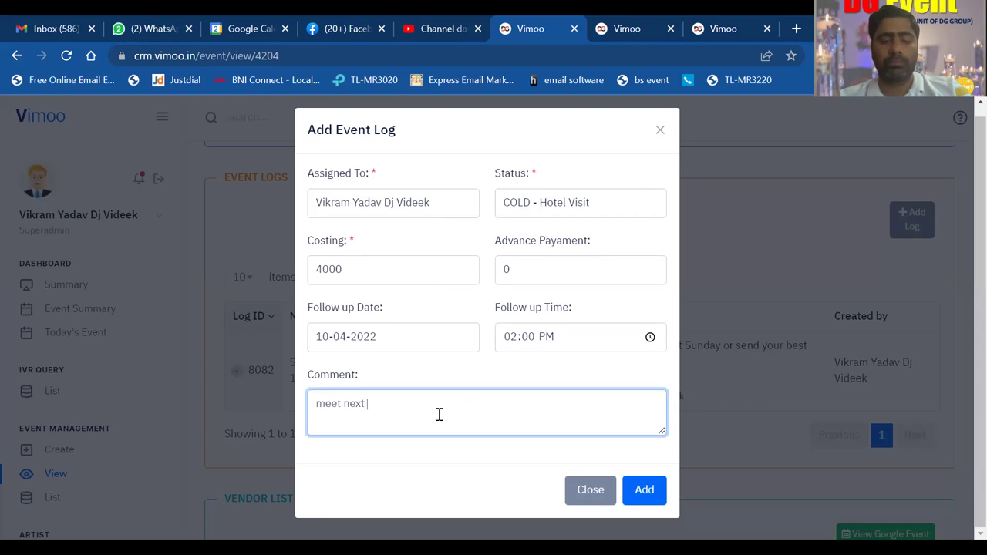
type("time ")
type("or")
key("BackSpace")
key("BackSpace")
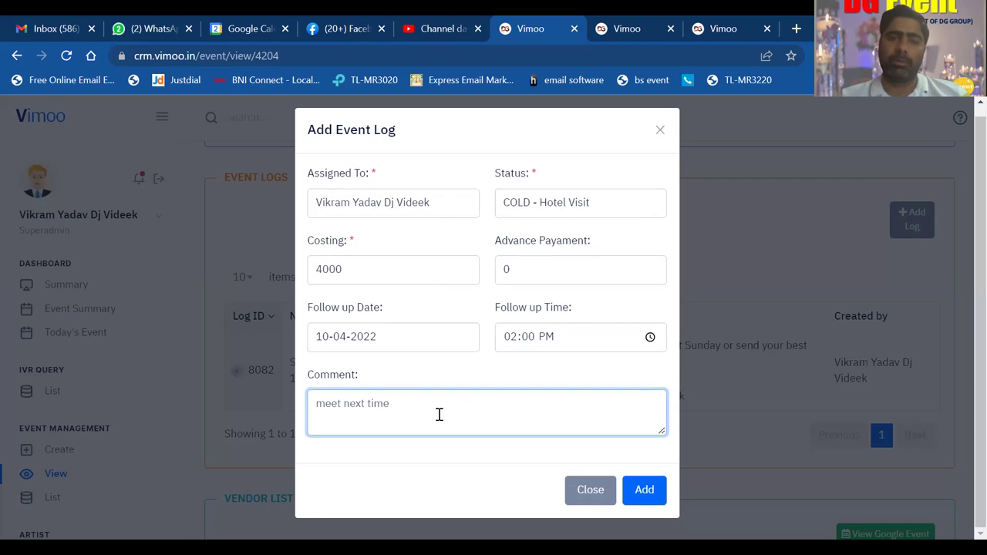
type("......")
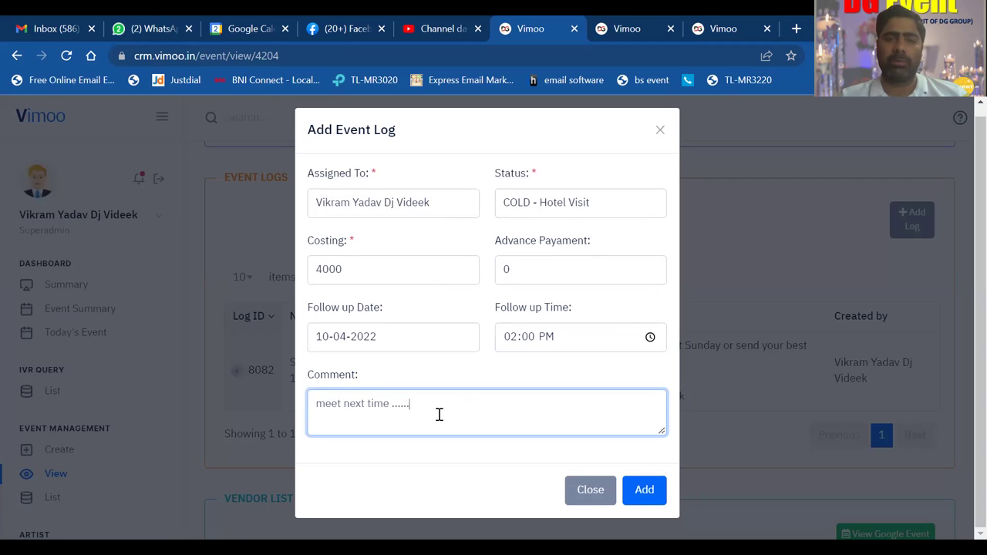
left_click(962, 232)
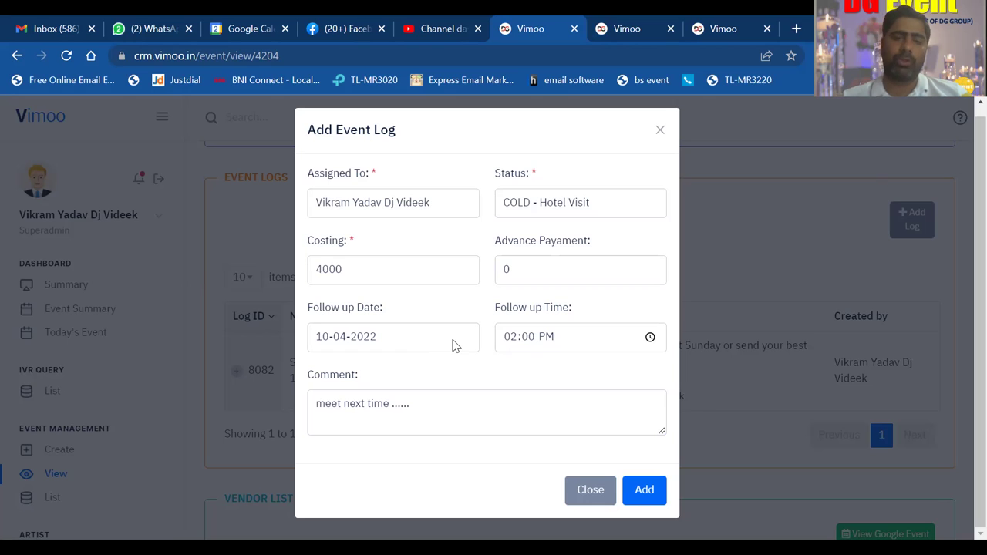
key("F11")
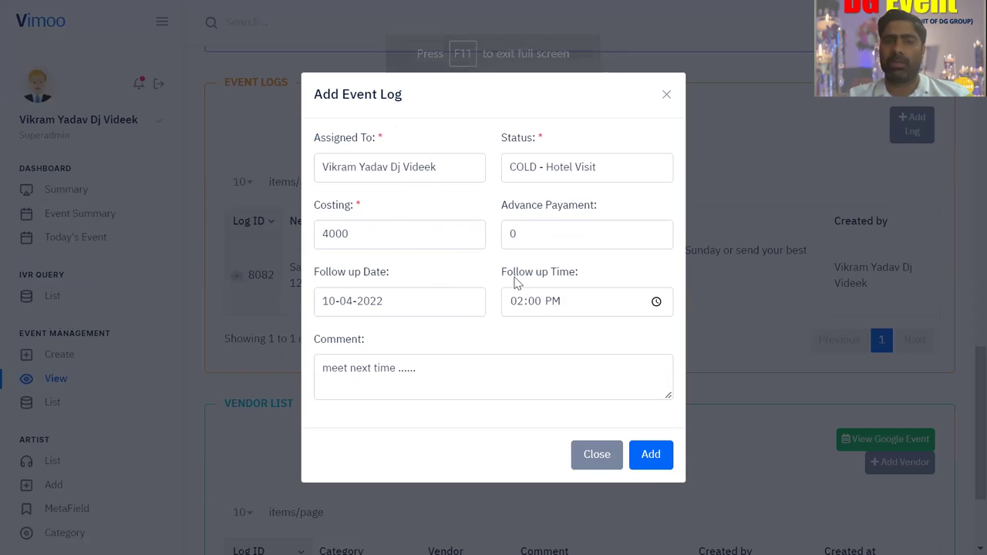
- Save log 8083 for 10 Apr 2022, 2:00 PM, then start a blank Add Event form
left_click(654, 457)
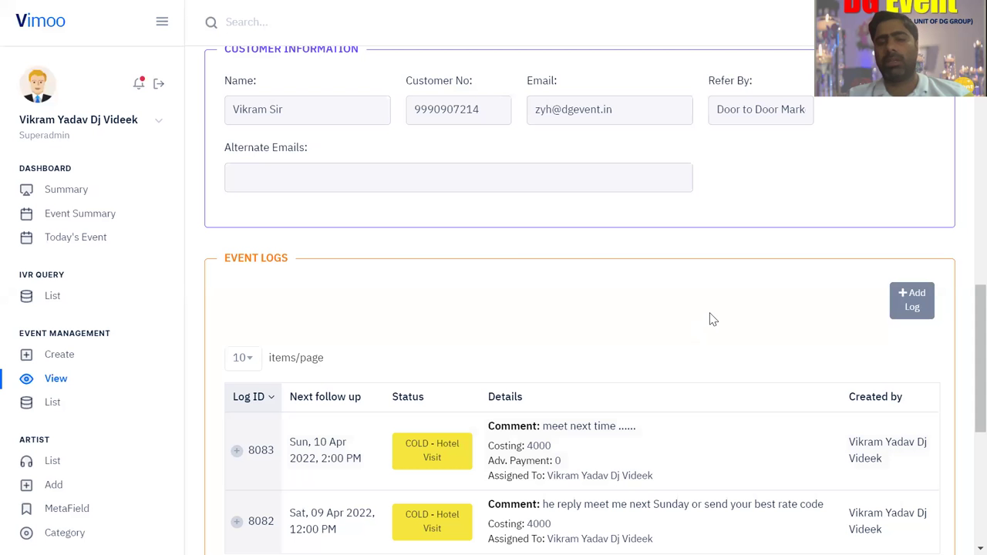
scroll(712, 319, "down", 5)
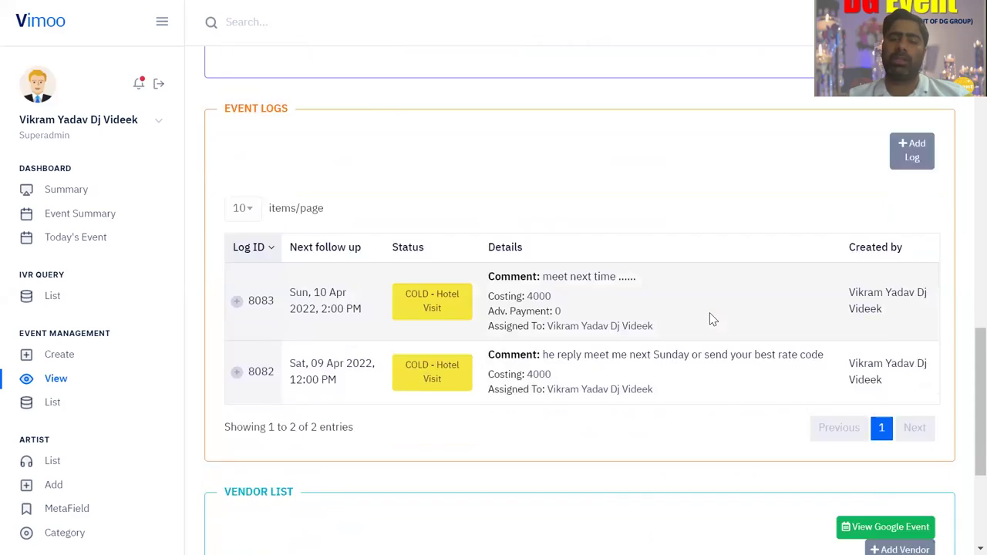
scroll(712, 320, "up", 3)
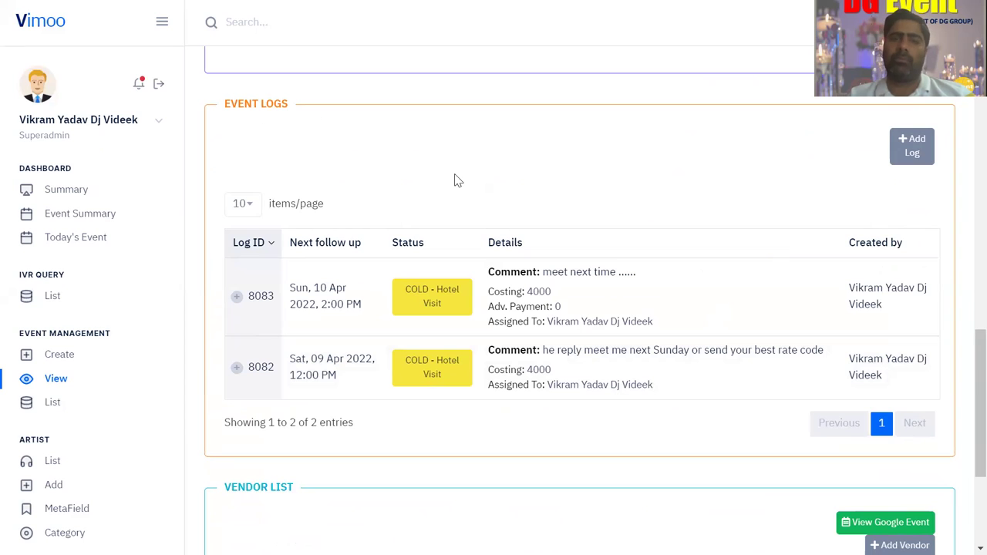
left_click(60, 363)
- Enter the customer's phone number to autofill name, email and refer-by, then go to Event Information
left_click(277, 291)
left_click(268, 286)
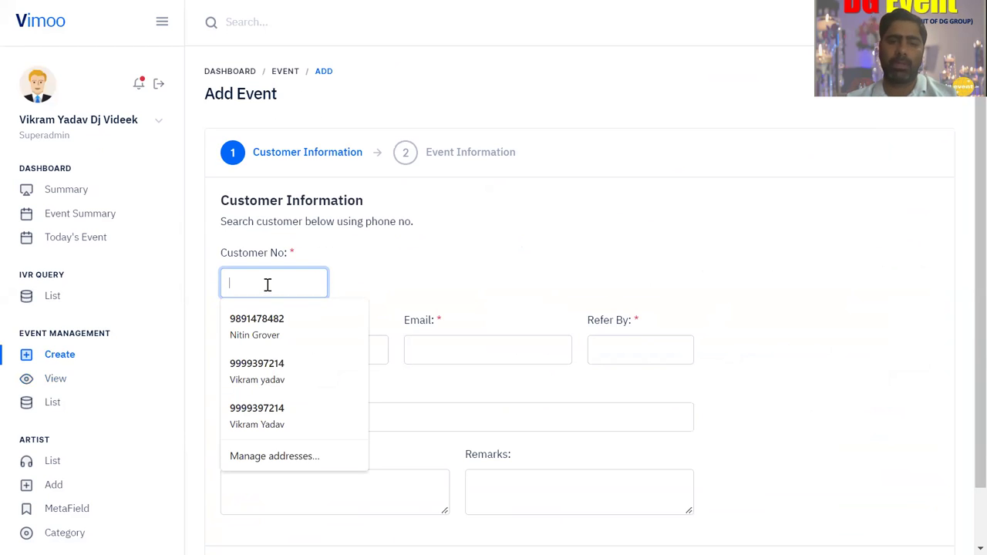
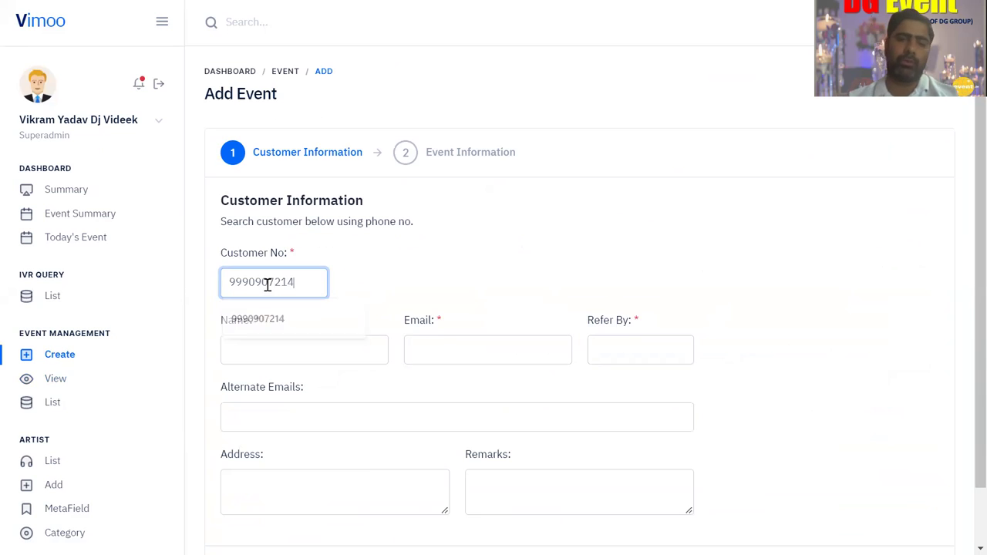
left_click(412, 252)
scroll(414, 252, "down", 1)
scroll(414, 252, "down", 1)
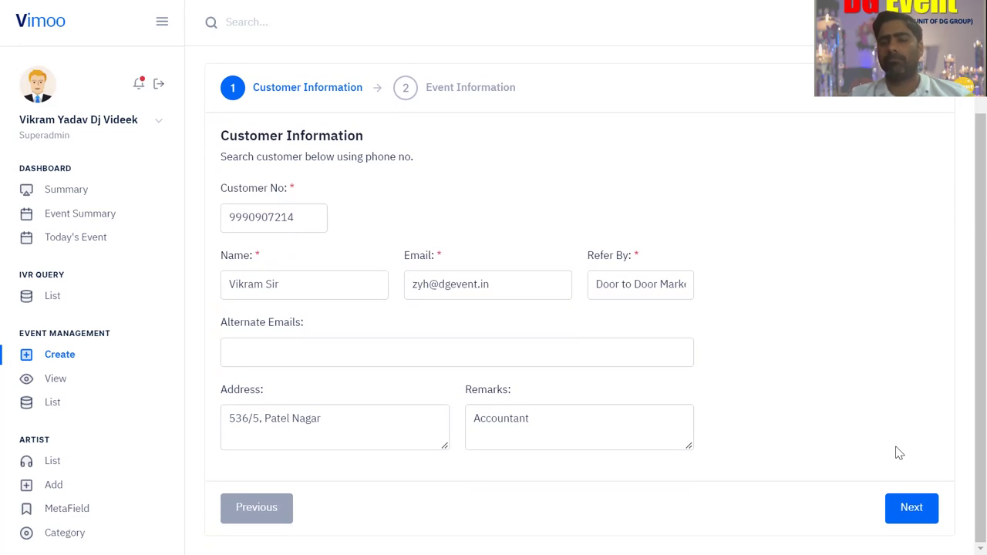
left_click(910, 510)
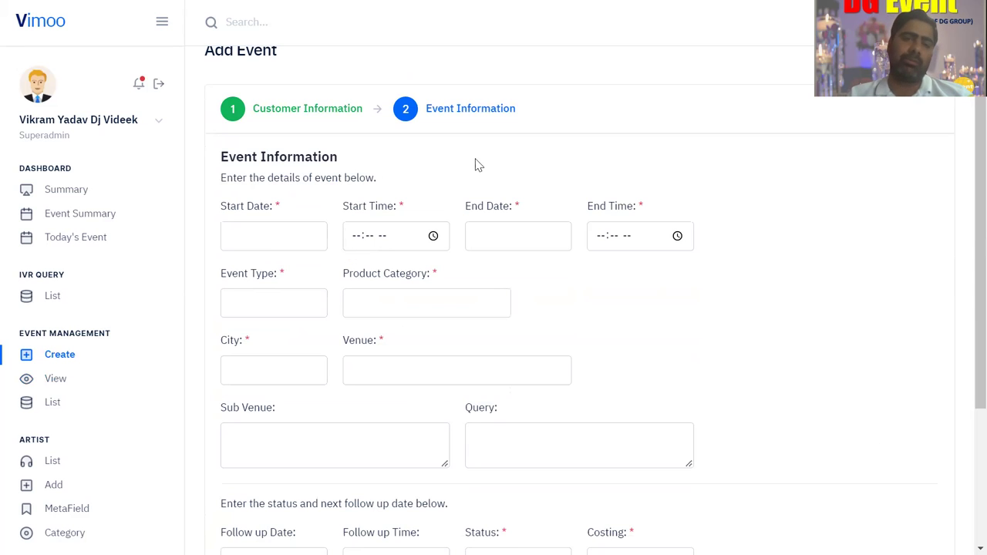
- Filter the Event Master list to status COLD - Hotel Visit
left_click(54, 403)
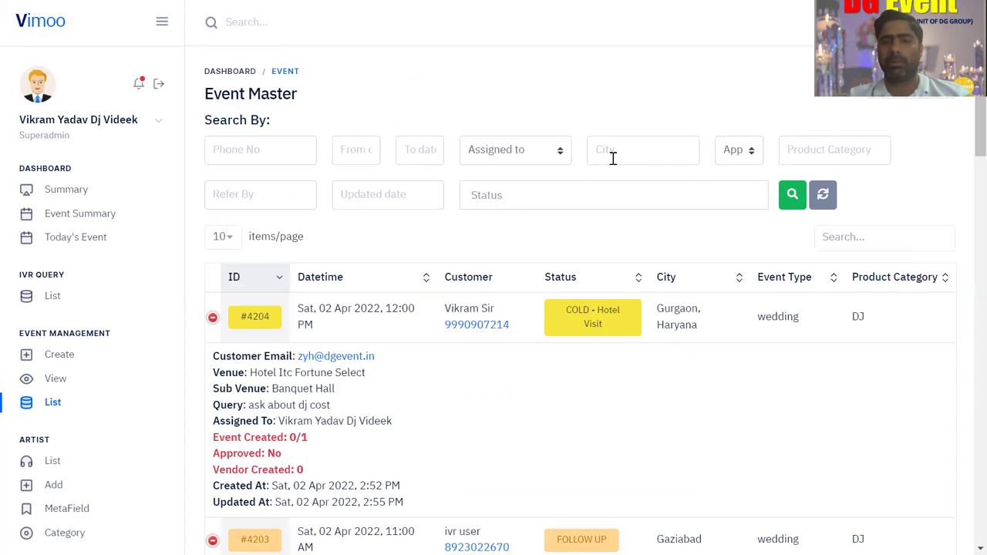
left_click(516, 196)
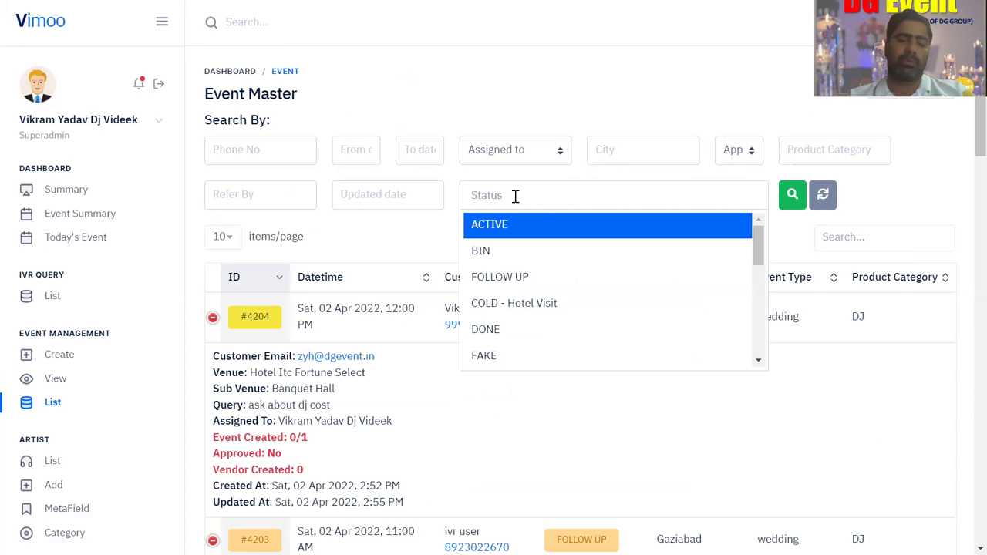
type("hol")
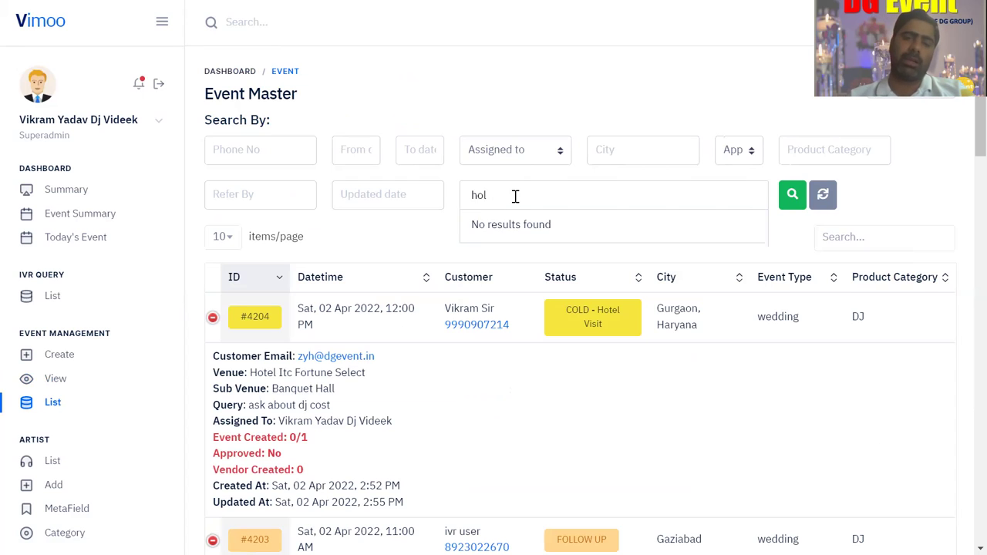
key("BackSpace")
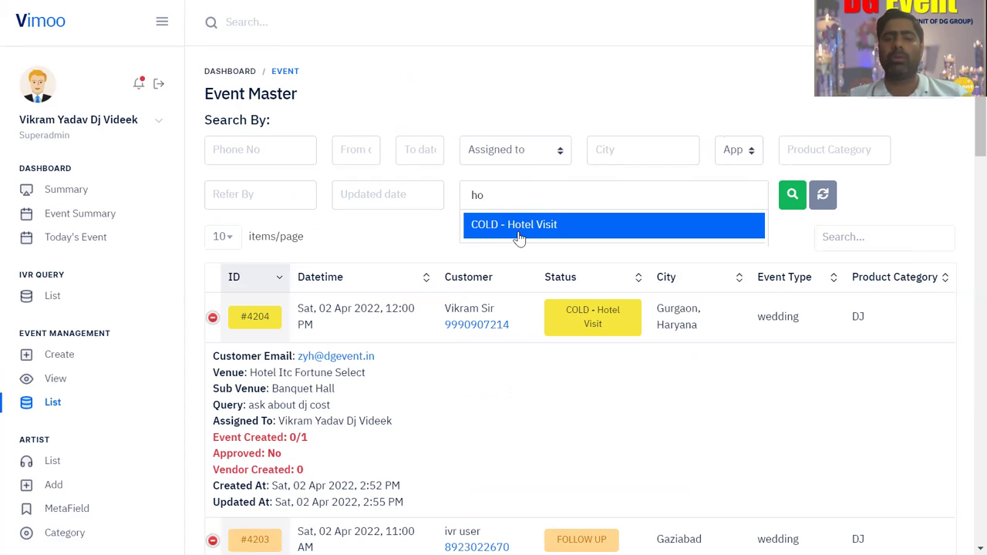
left_click(520, 231)
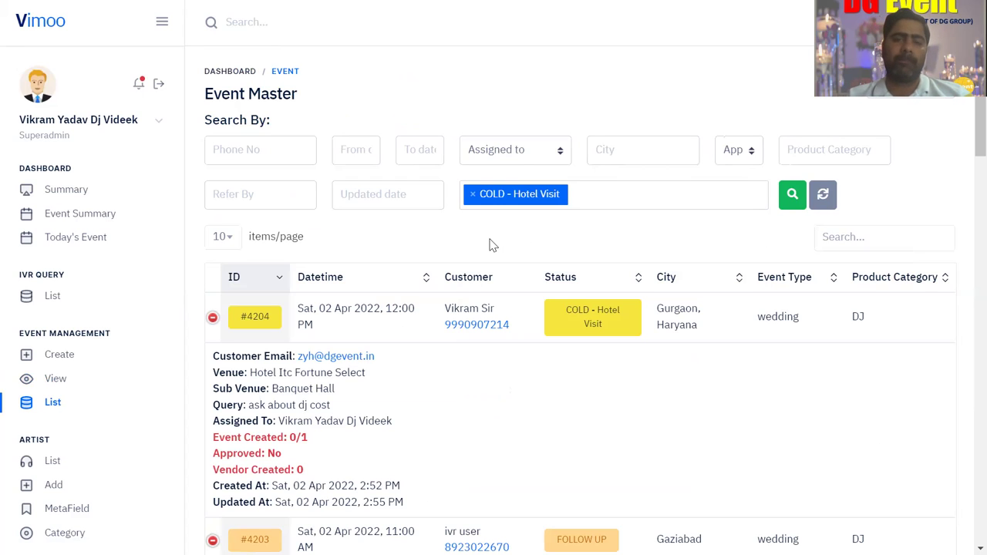
left_click(787, 195)
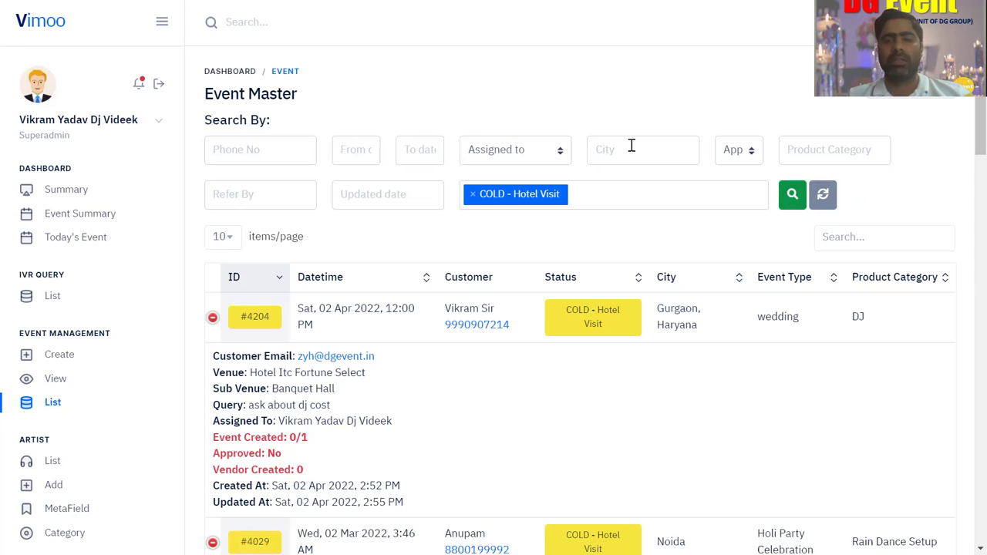
- Open event #4204's details page from the filtered results
scroll(638, 102, "down", 2)
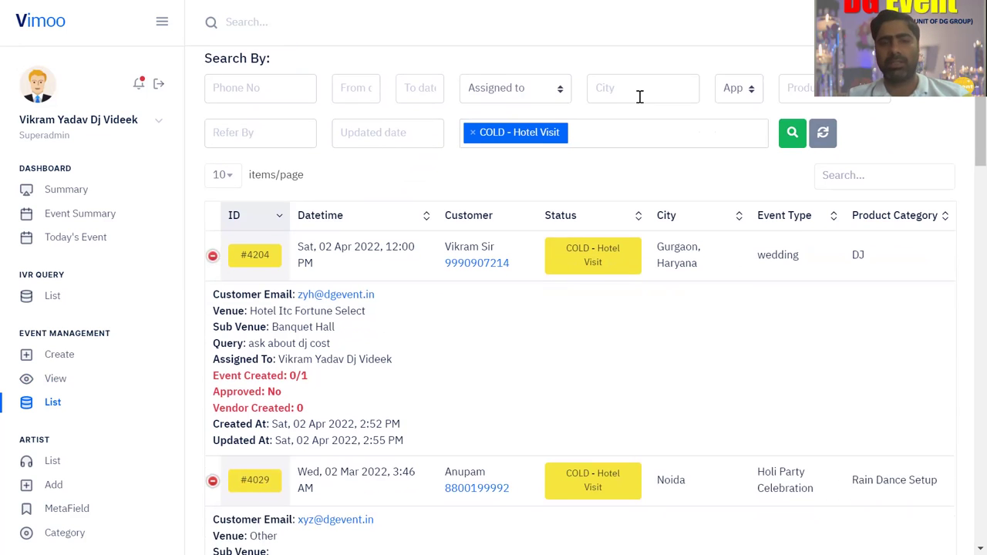
scroll(639, 96, "up", 2)
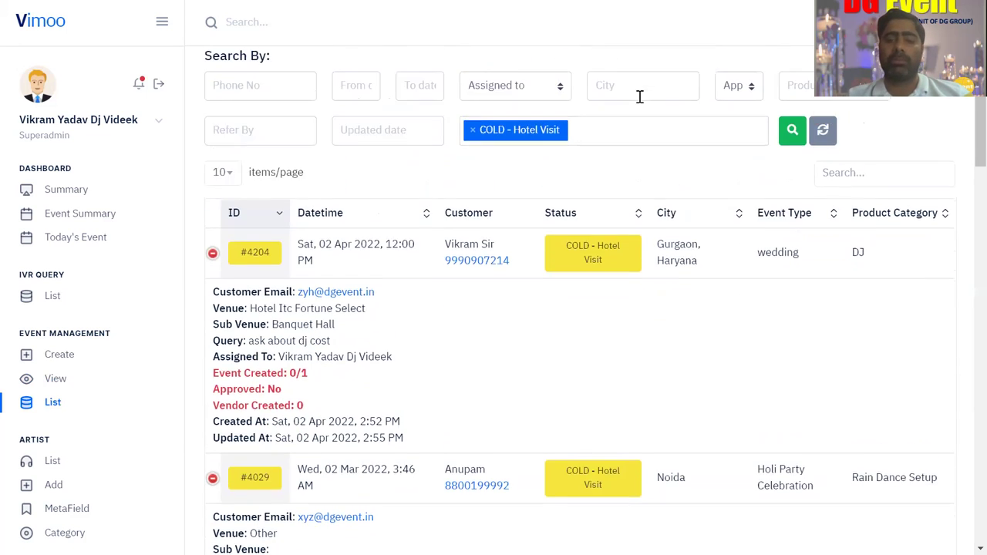
scroll(639, 100, "down", 1)
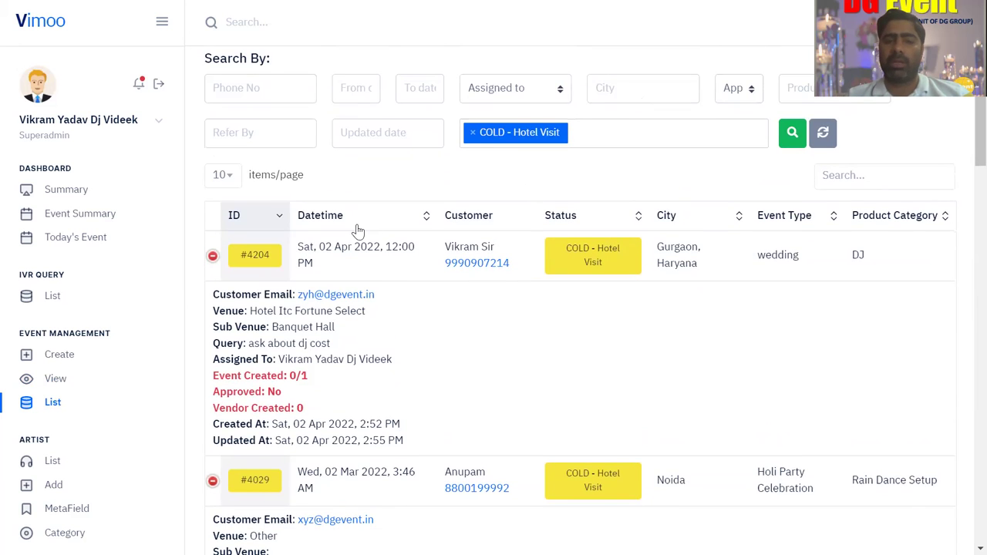
left_click(257, 261)
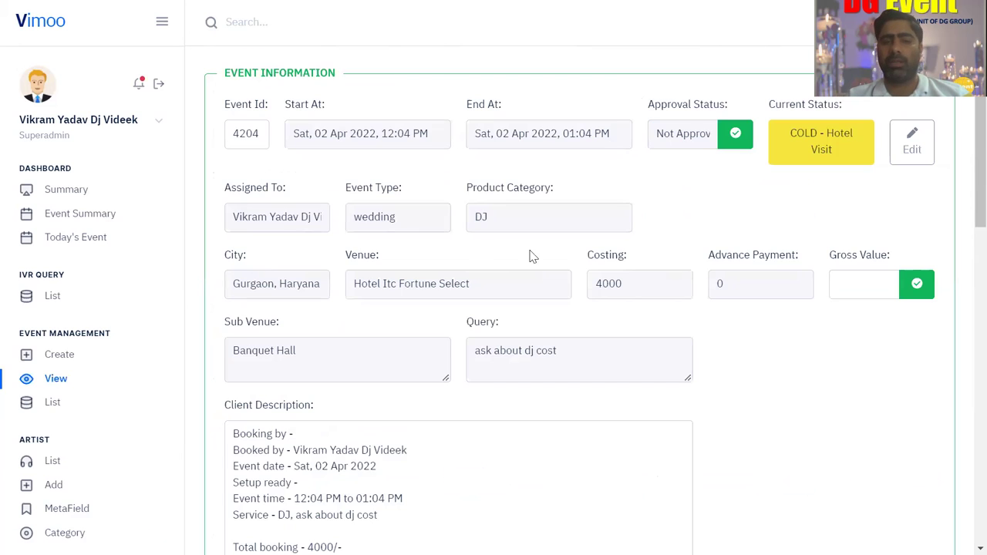
scroll(704, 190, "down", 1)
scroll(703, 191, "down", 10)
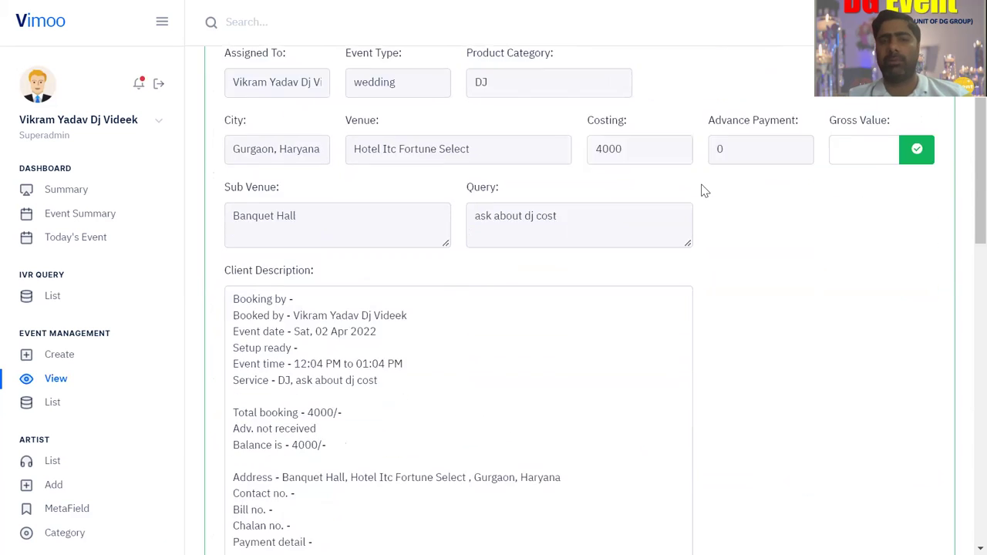
scroll(703, 190, "down", 3)
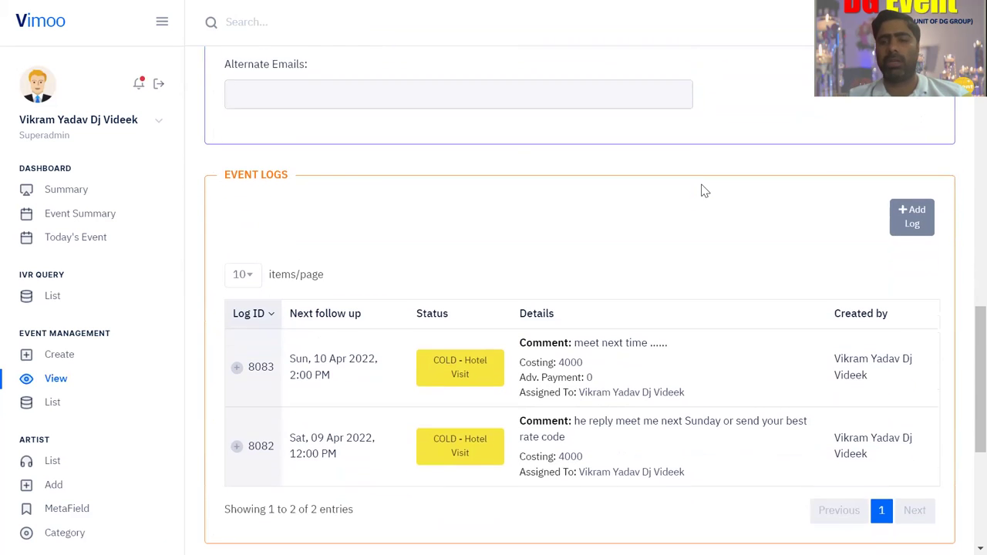
left_click(911, 155)
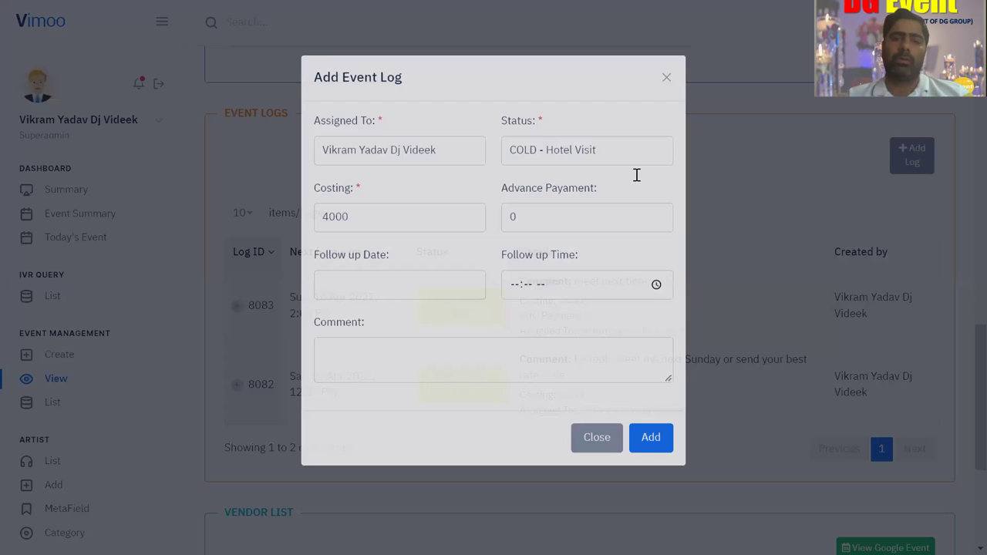
left_click(666, 97)
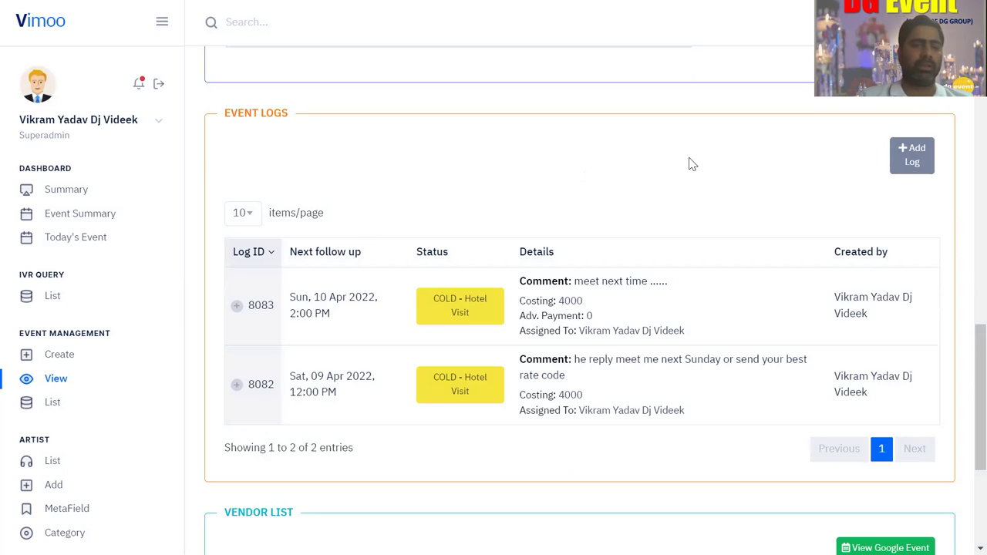
- Return to the Event Master list and look over the From date, City and Product Category filters, leaving them unset
left_click(54, 404)
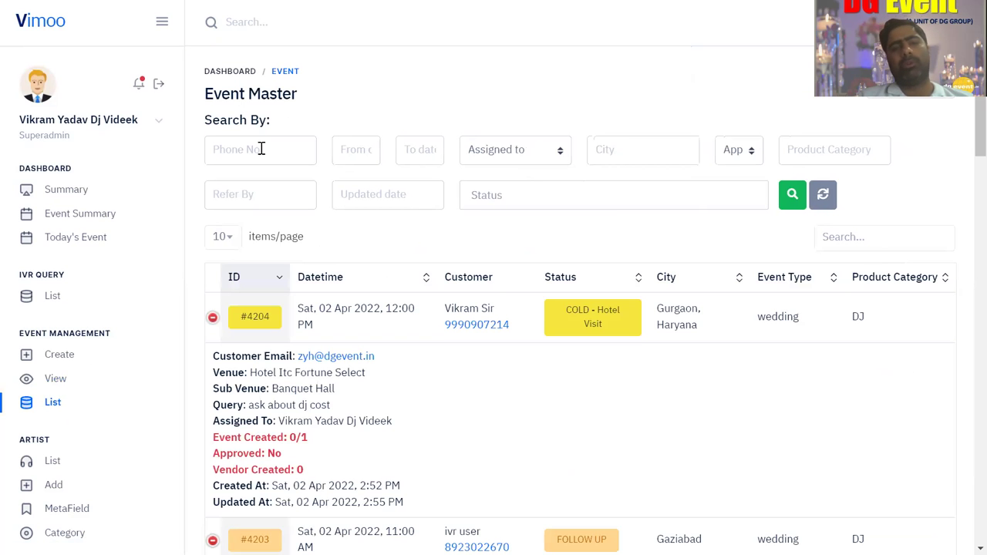
left_click(351, 147)
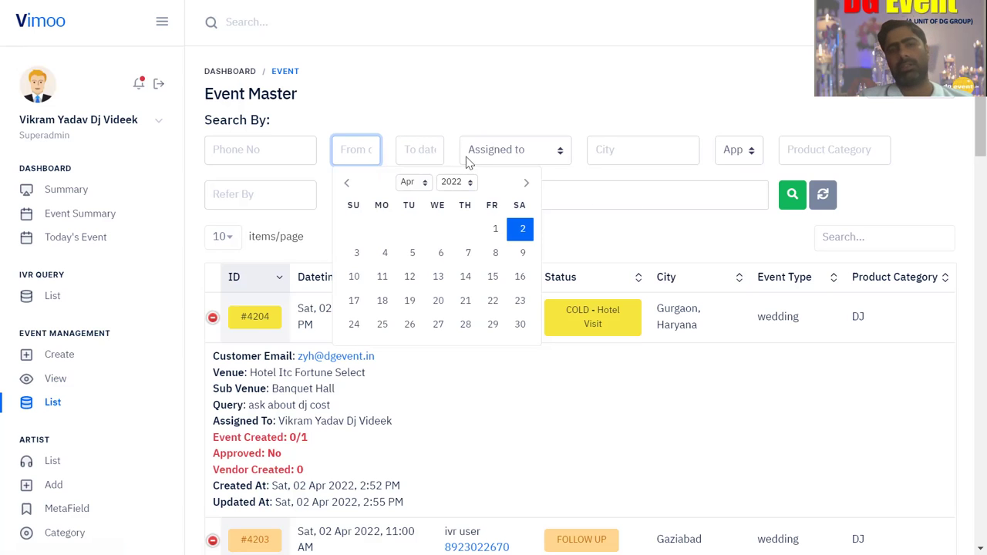
left_click(517, 111)
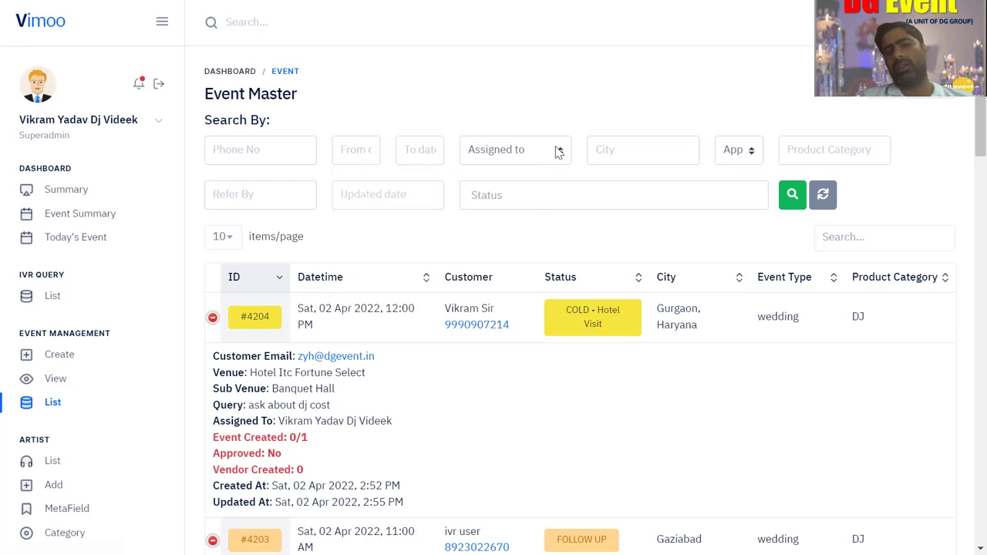
left_click(623, 153)
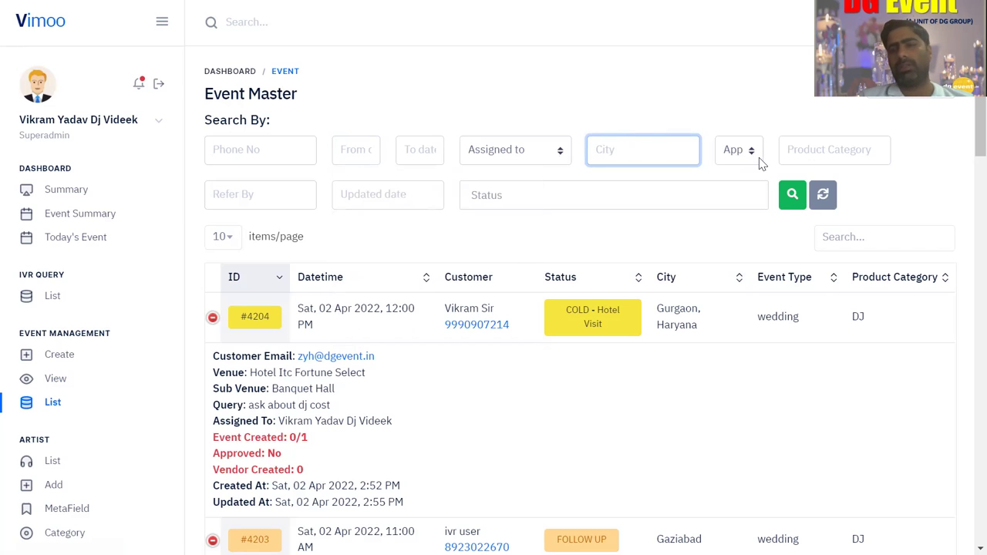
left_click(839, 150)
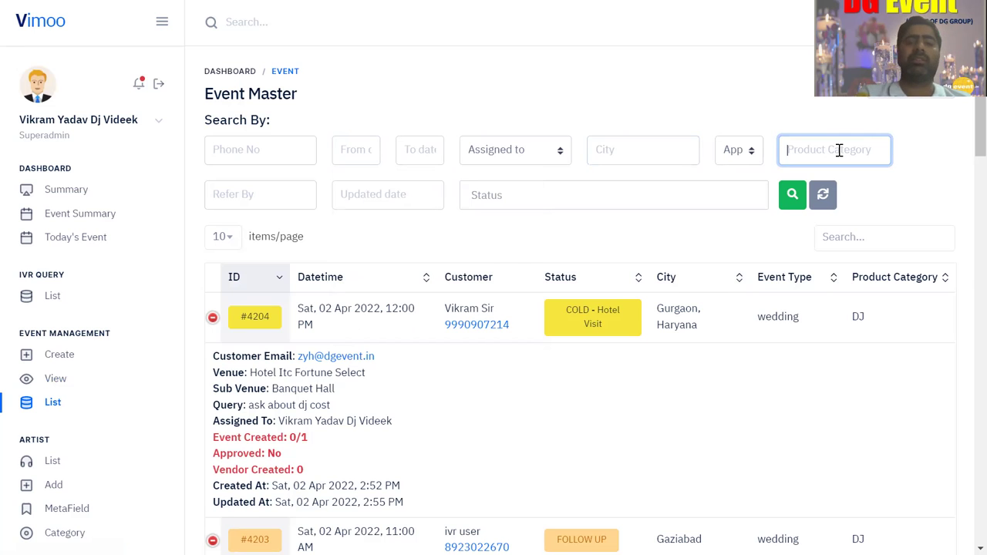
left_click(302, 200)
type("vikram")
left_click(283, 223)
left_click(792, 196)
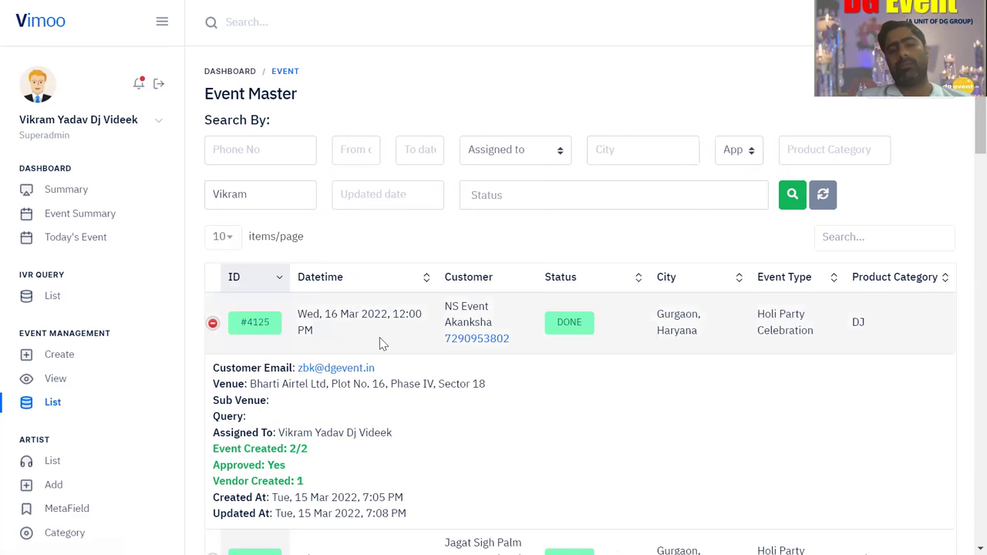
left_click(515, 151)
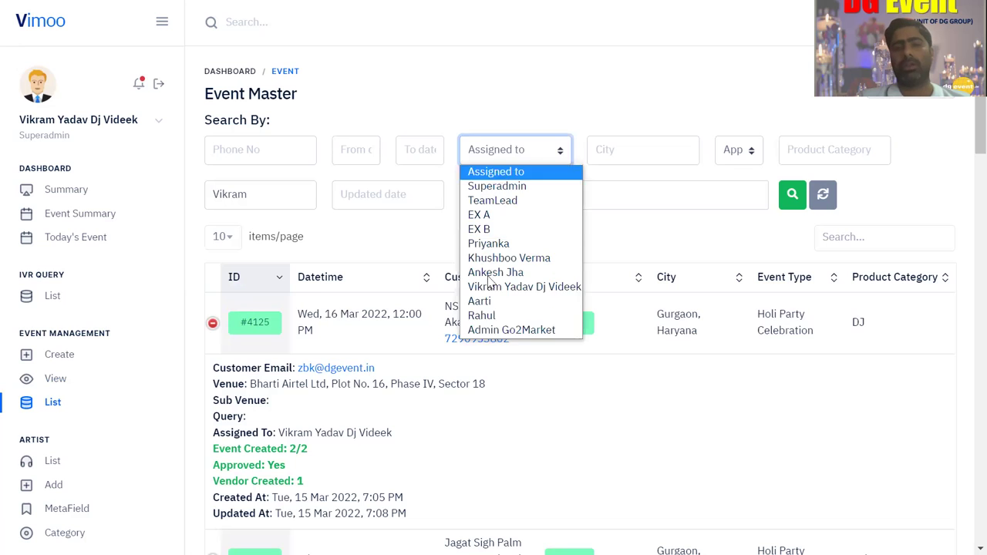
left_click(482, 316)
left_click(792, 195)
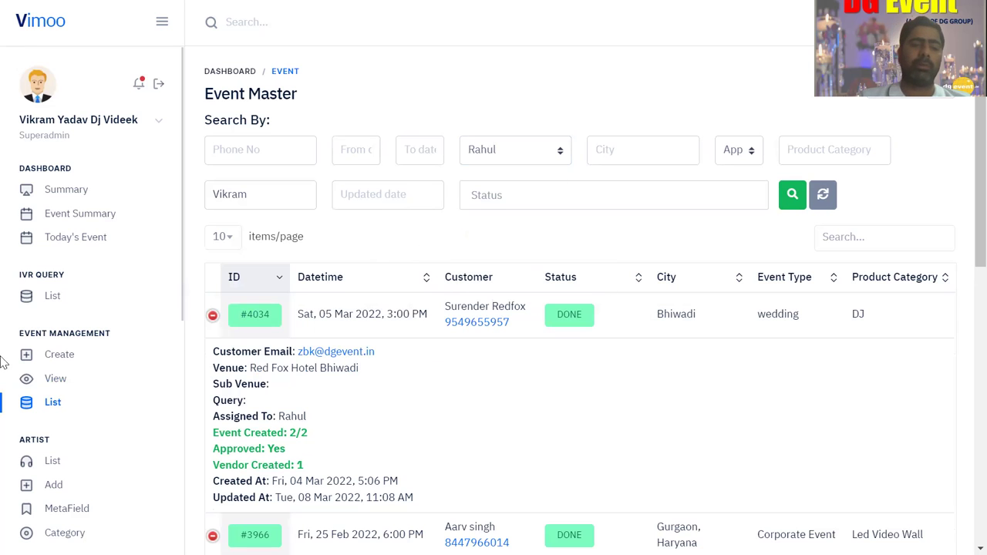
left_click(53, 379)
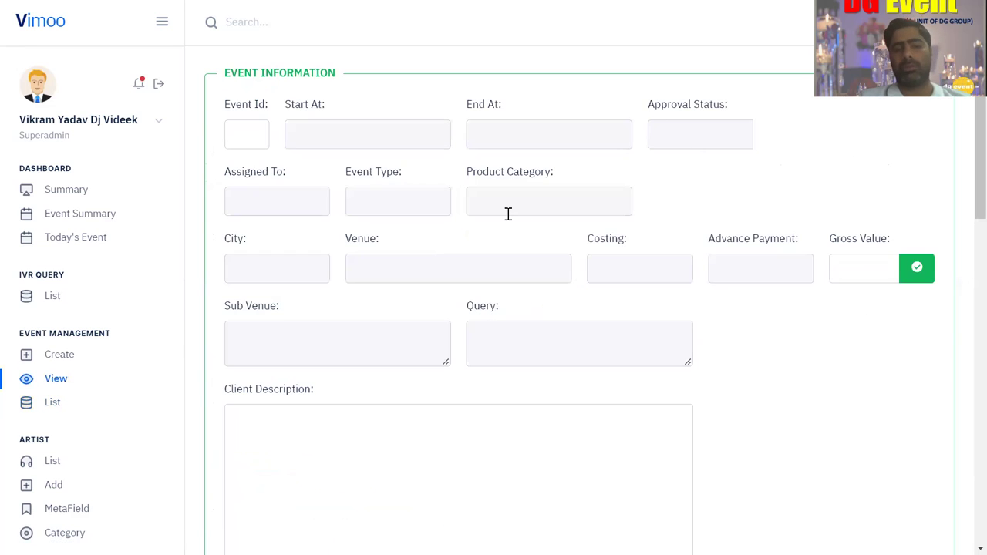
left_click(51, 409)
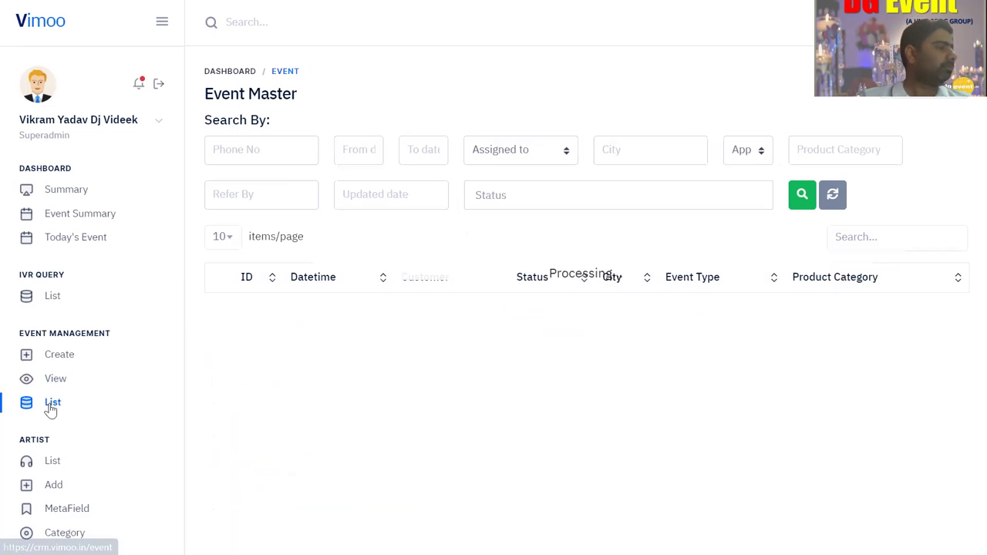